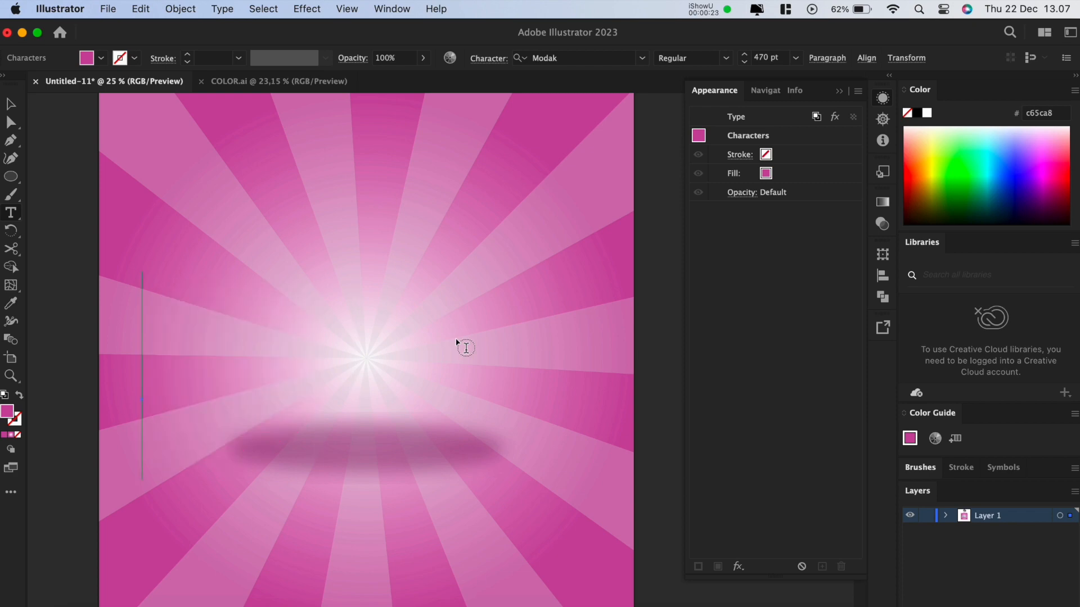
Step: Enter the text GO AHEAD in Modak and increase the horizontal bend of its Bulge warp
text(GO AHEAD)
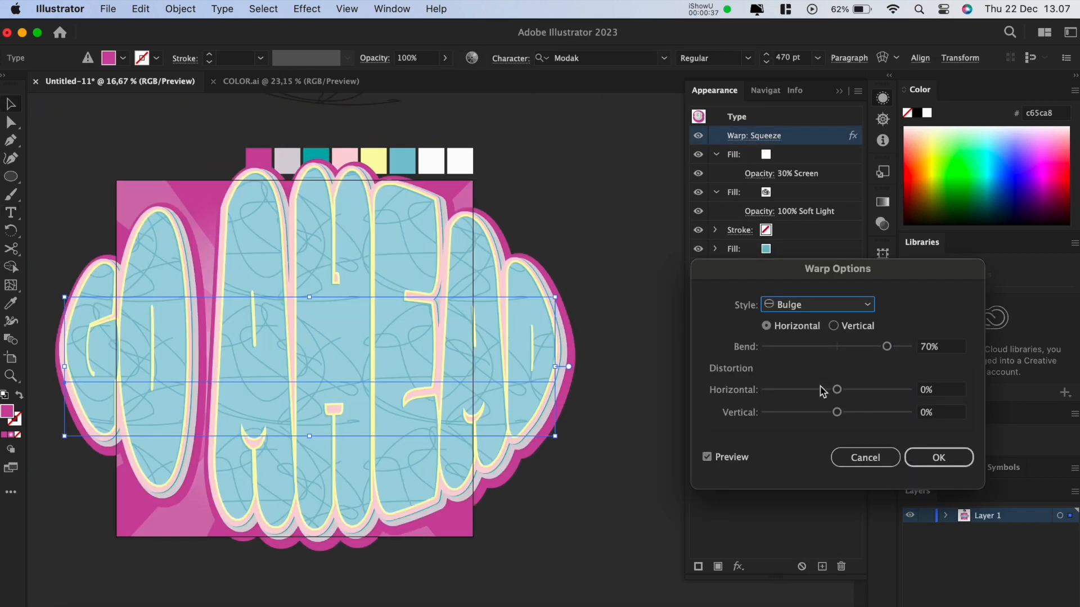
drag(883, 347, 901, 346)
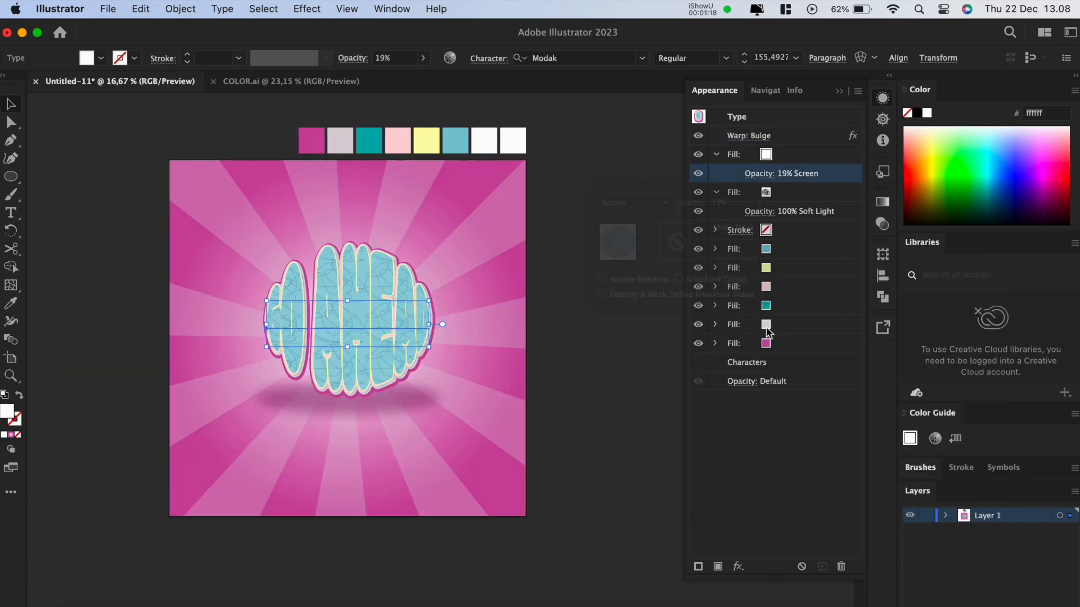
Step: Recolor the lowest magenta fill of the bulged text, trying a swatch and several colors from the spectrum
click(767, 344)
click(766, 344)
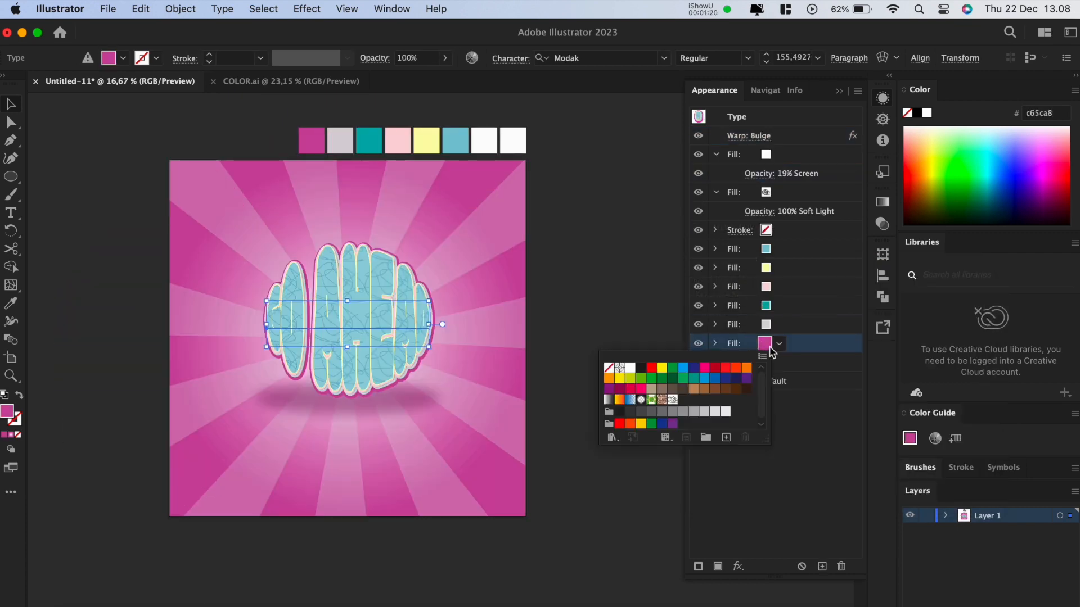
click(726, 378)
click(1012, 179)
click(994, 176)
click(1009, 184)
click(976, 144)
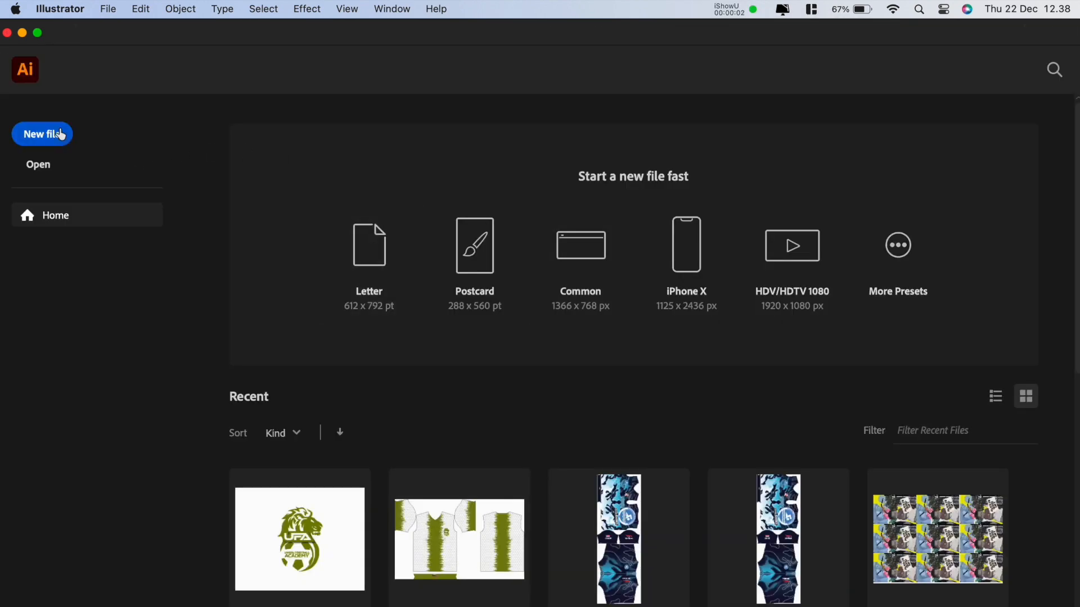
Step: Create a new 1600 x 1600 px document in RGB Color from the recent custom preset
click(59, 134)
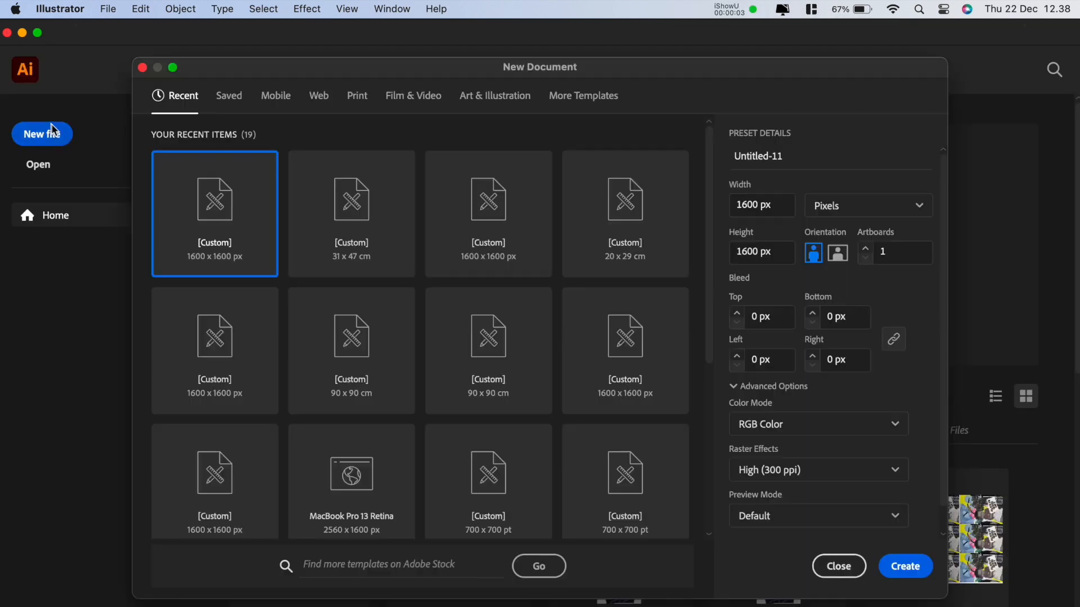
click(206, 199)
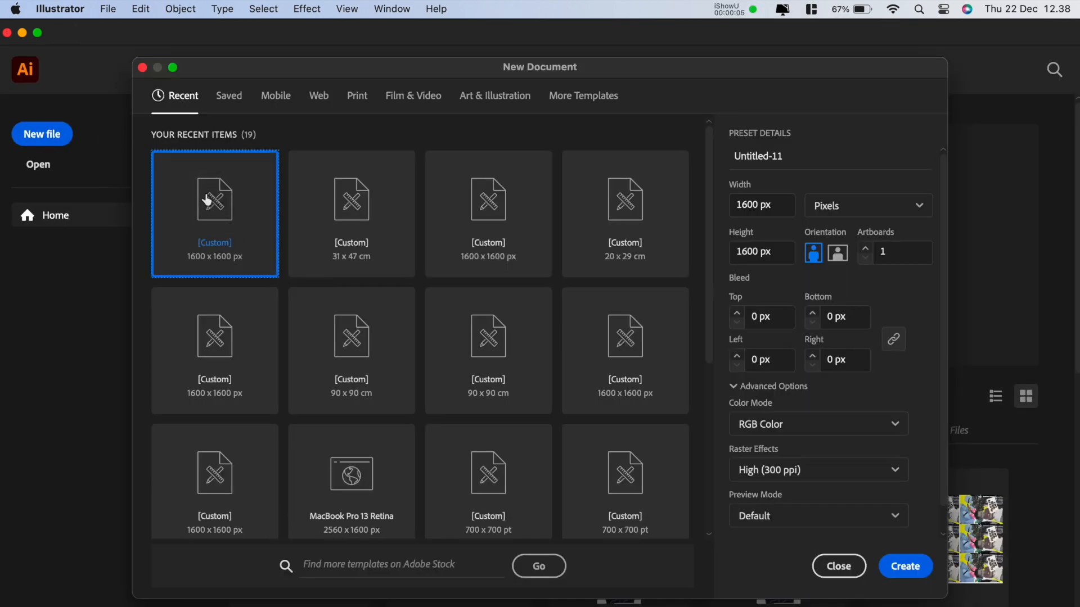
click(926, 568)
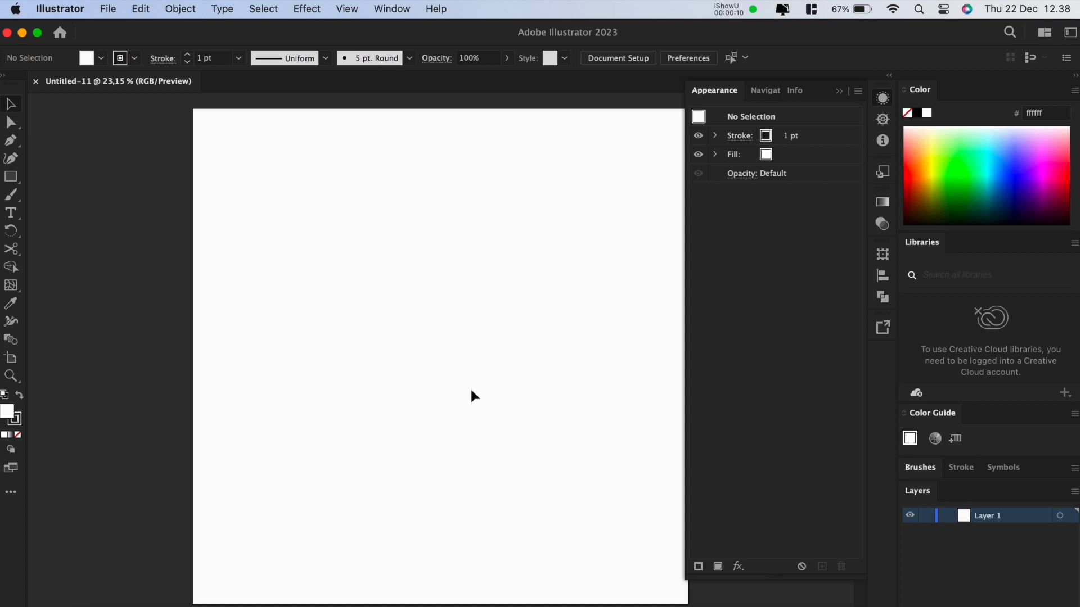
Step: Place point text in the upper part of the artboard and set its font size to 190 pt
click(11, 213)
click(313, 273)
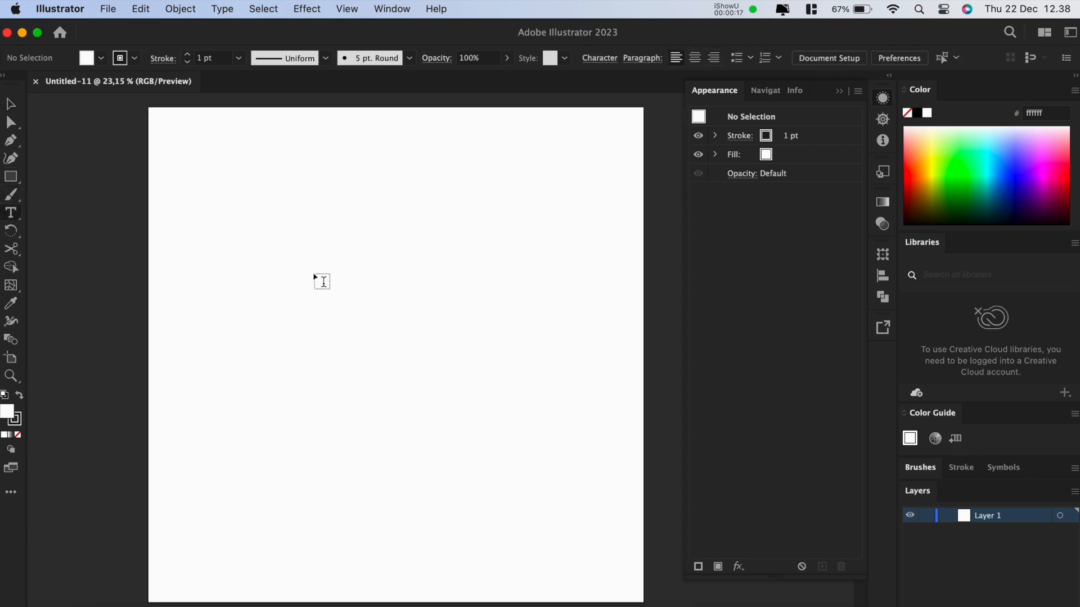
click(767, 61)
key(shift+Up)
key(shift+Up)
key(shift+Up)
key(shift+Up)
key(shift+Up)
key(shift+Up)
key(shift+Up)
key(shift+Up)
key(shift+Up)
key(shift+Up)
key(shift+Up)
key(shift+Up)
key(shift+Up)
key(shift+Up)
key(shift+Up)
key(shift+Up)
key(shift+Up)
key(shift+Up)
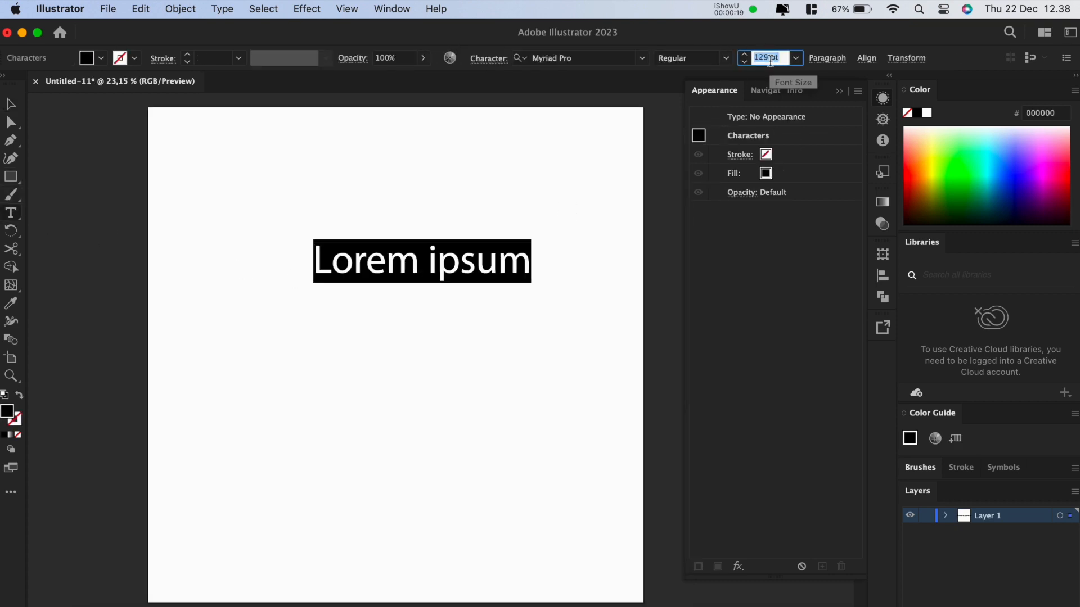
Step: Replace the placeholder Lorem ipsum text with the word Candy
click(542, 242)
triple_click(542, 242)
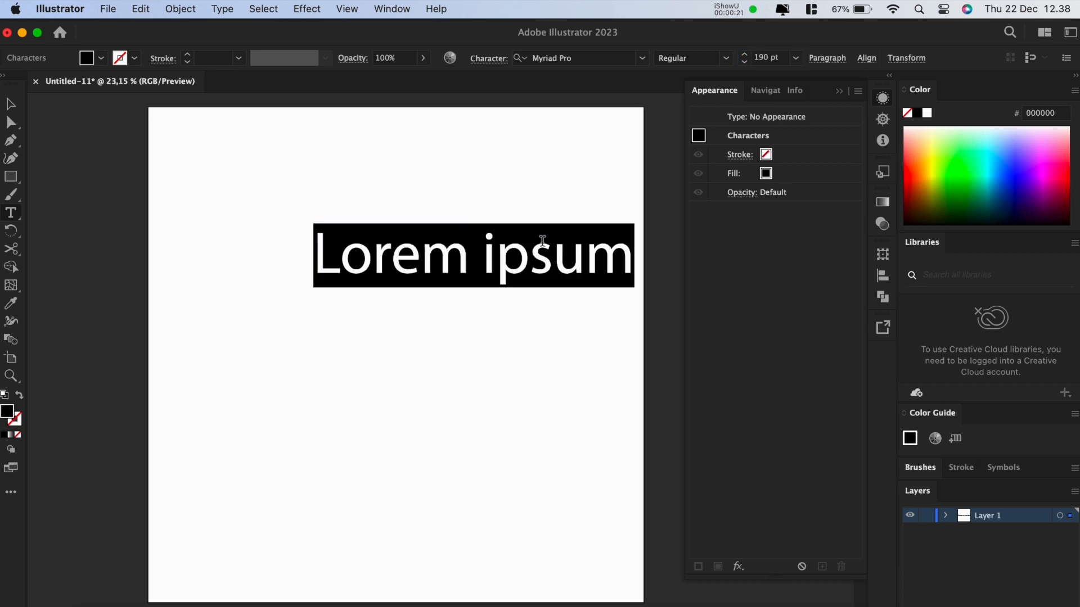
text(CAN)
key(BackSpace)
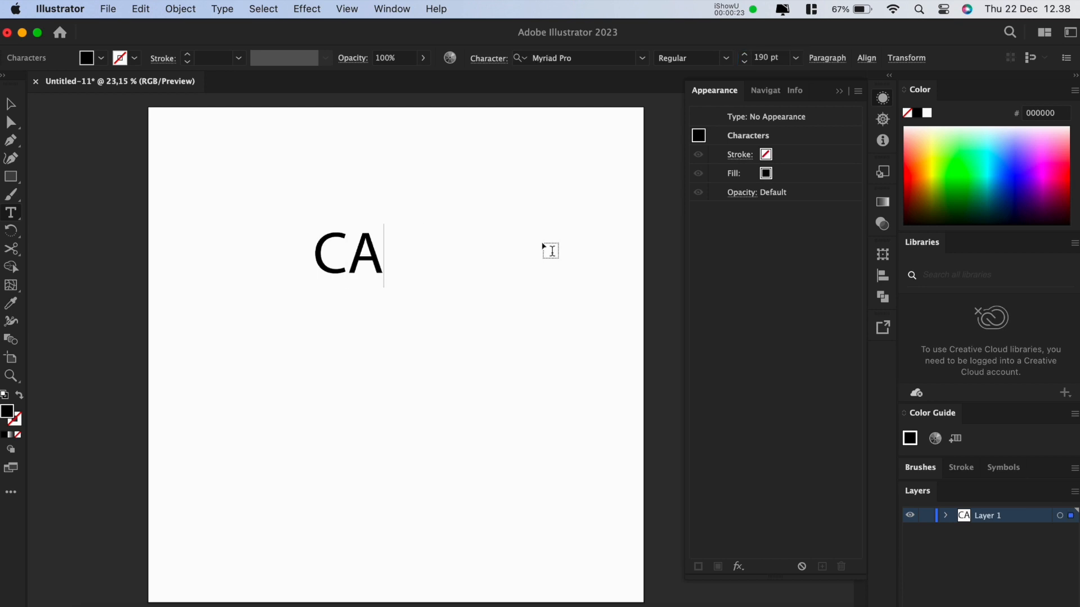
key(BackSpace)
text(andy)
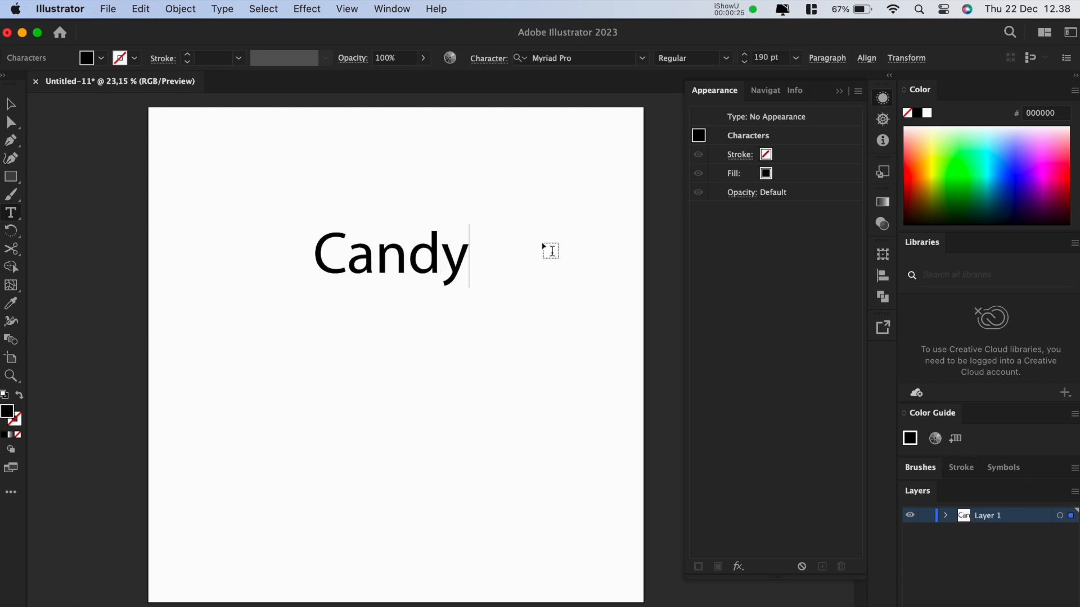
click(10, 105)
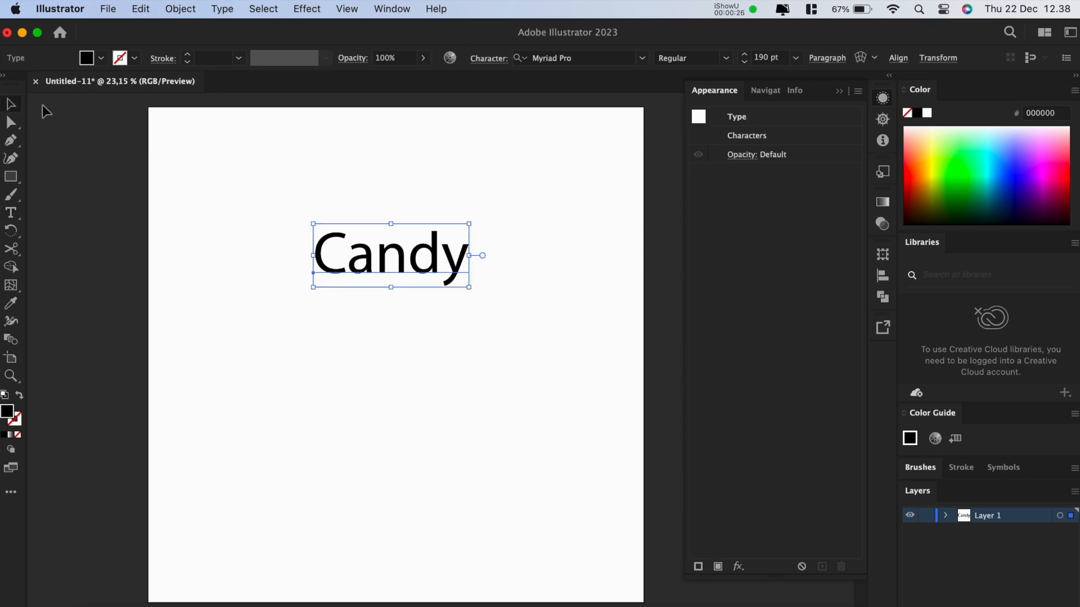
Step: Set the Candy text to 470 pt and center it horizontally and vertically on the artboard
click(782, 58)
text(4)
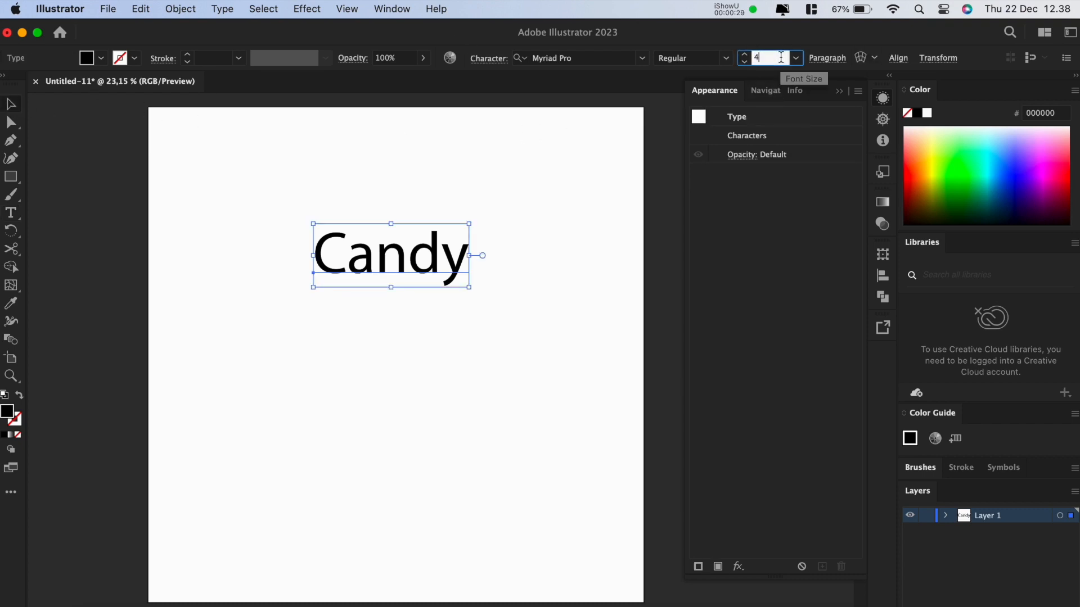
text(70)
key(Return)
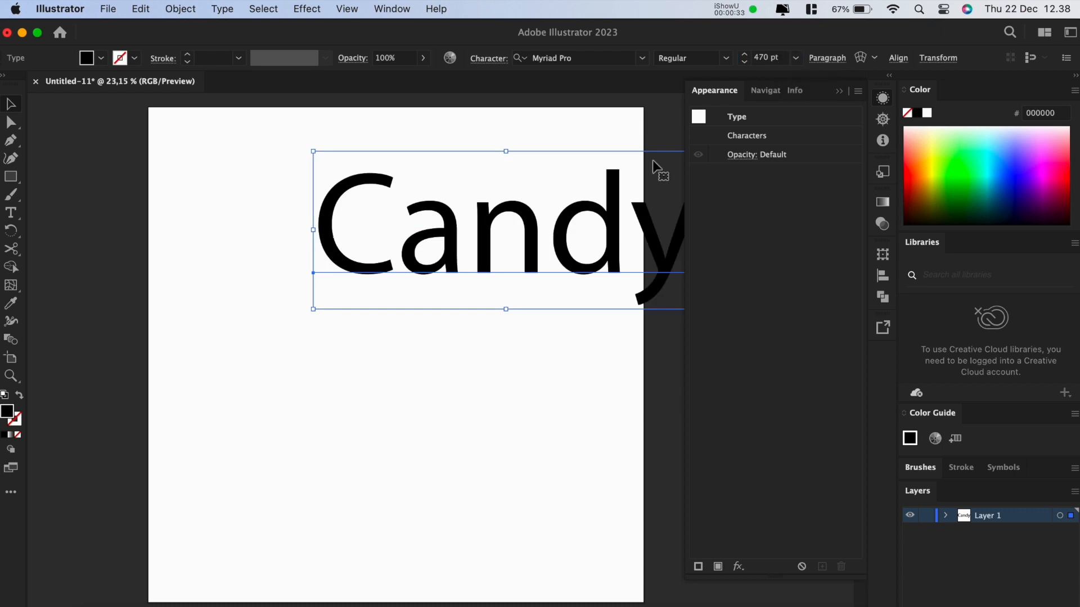
click(898, 58)
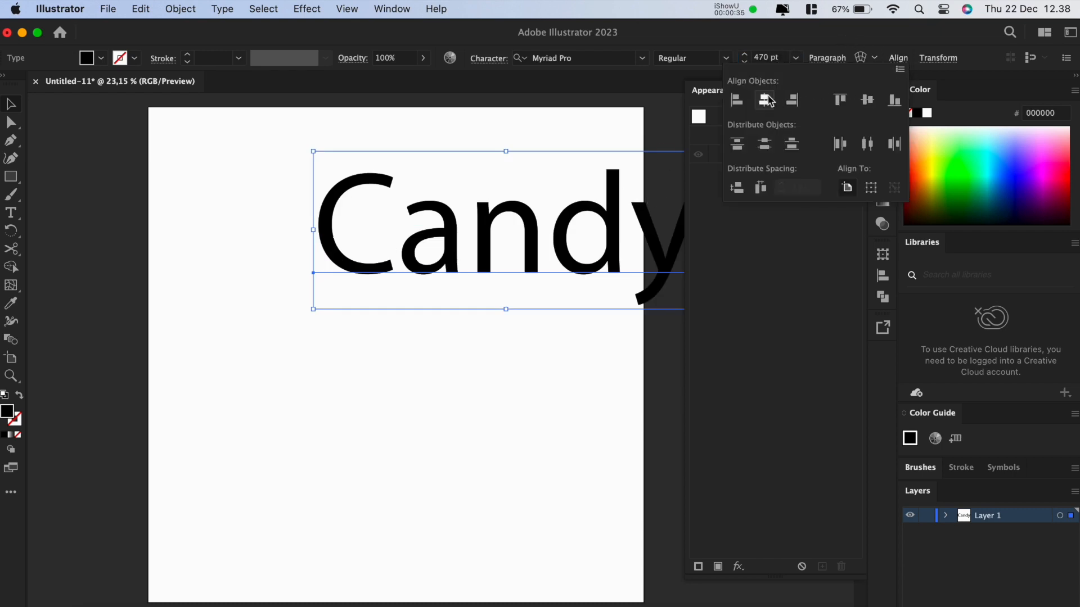
click(764, 99)
click(873, 102)
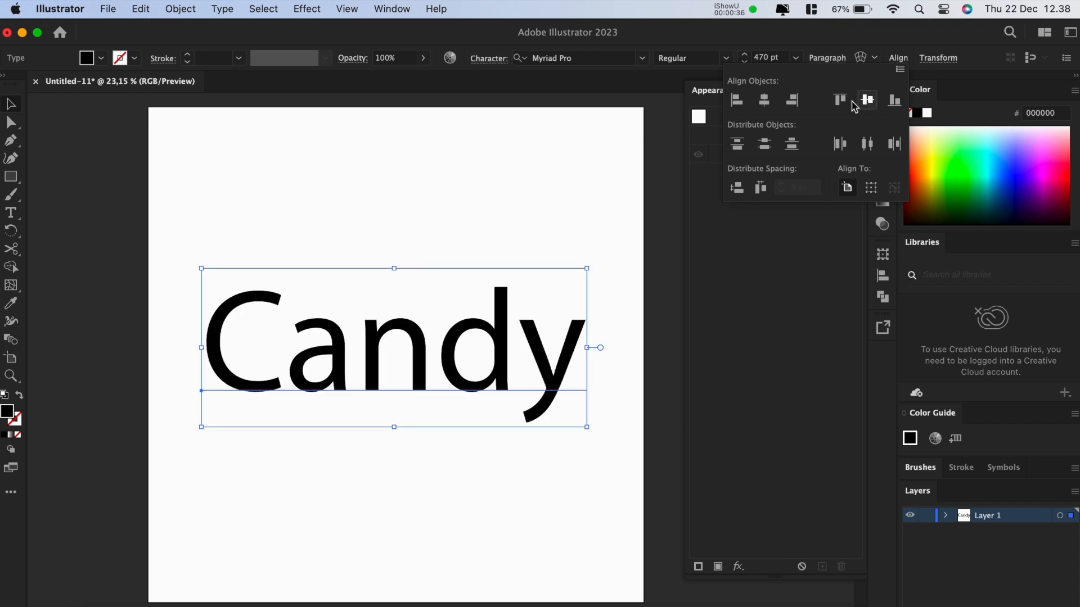
Step: Change the font of the Candy text to Modak
click(642, 59)
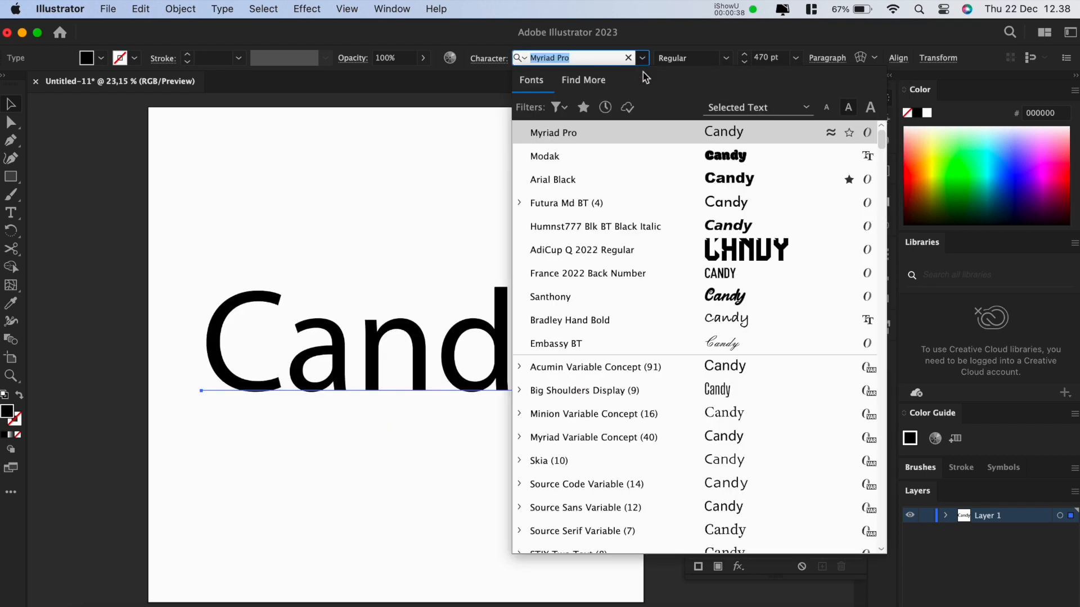
click(643, 159)
click(560, 264)
click(556, 294)
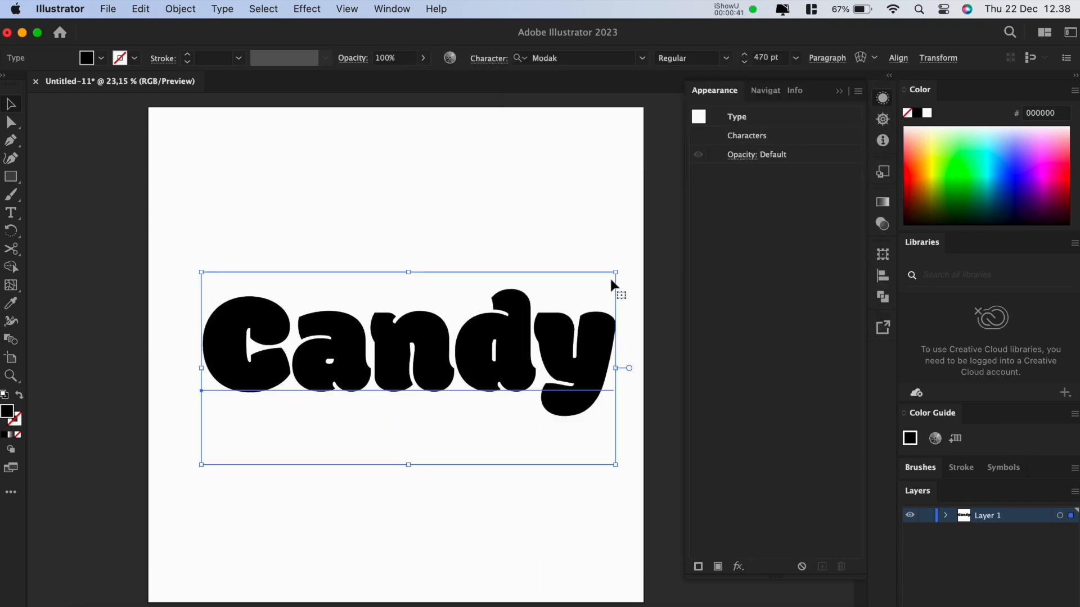
Step: Open the COLOR.ai palette file from the 13 EDITEBLE TEXT EFFE... folder
scroll(612, 284, right, 1)
click(110, 9)
click(131, 65)
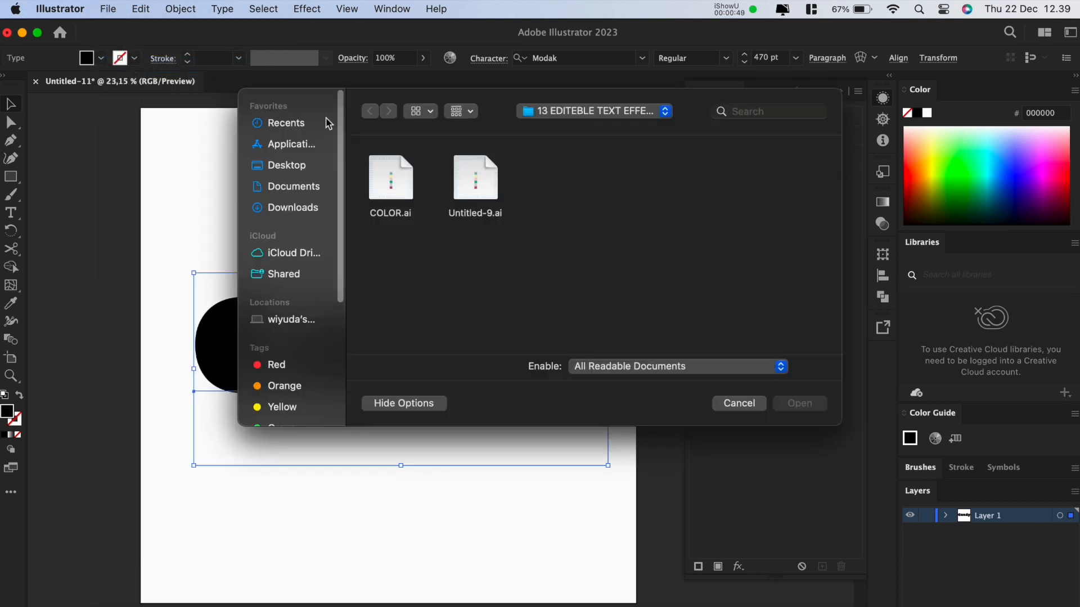
double_click(392, 182)
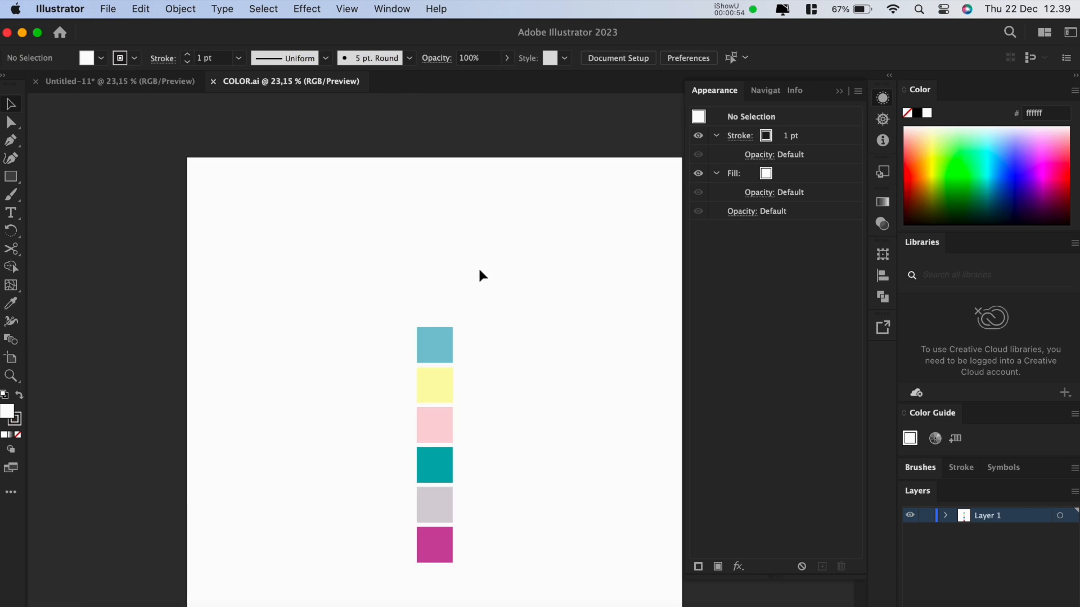
Step: Copy the grouped color squares from COLOR.ai and paste them into the Candy document
scroll(489, 348, up, 2)
click(427, 366)
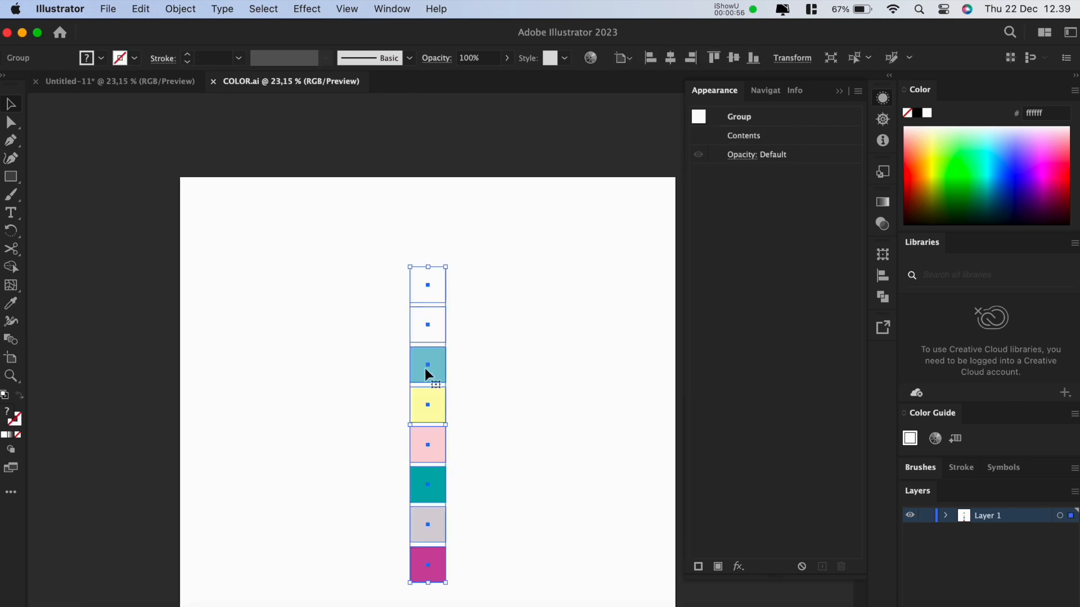
click(169, 81)
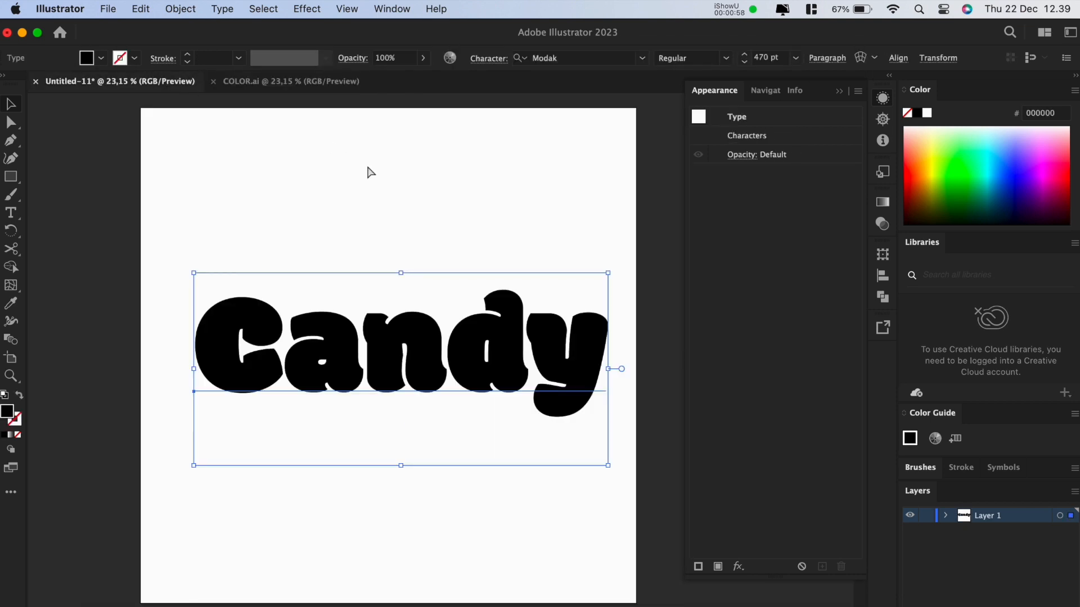
key(super+v)
Step: Rotate the pasted color squares into a horizontal row and place it just above the artboard's upper edge
scroll(465, 405, up, 3)
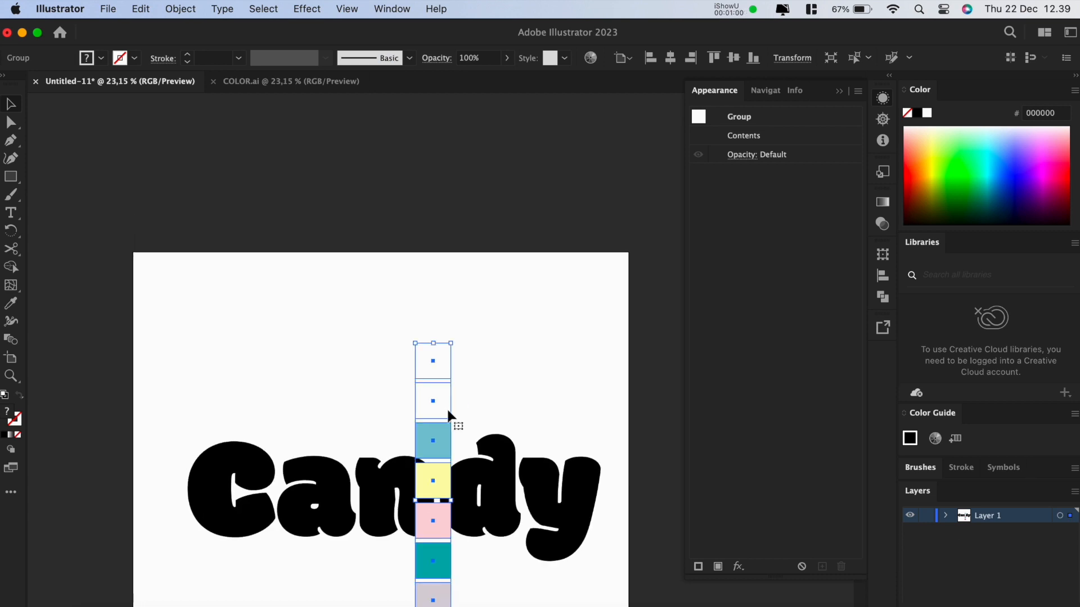
drag(445, 414, 481, 152)
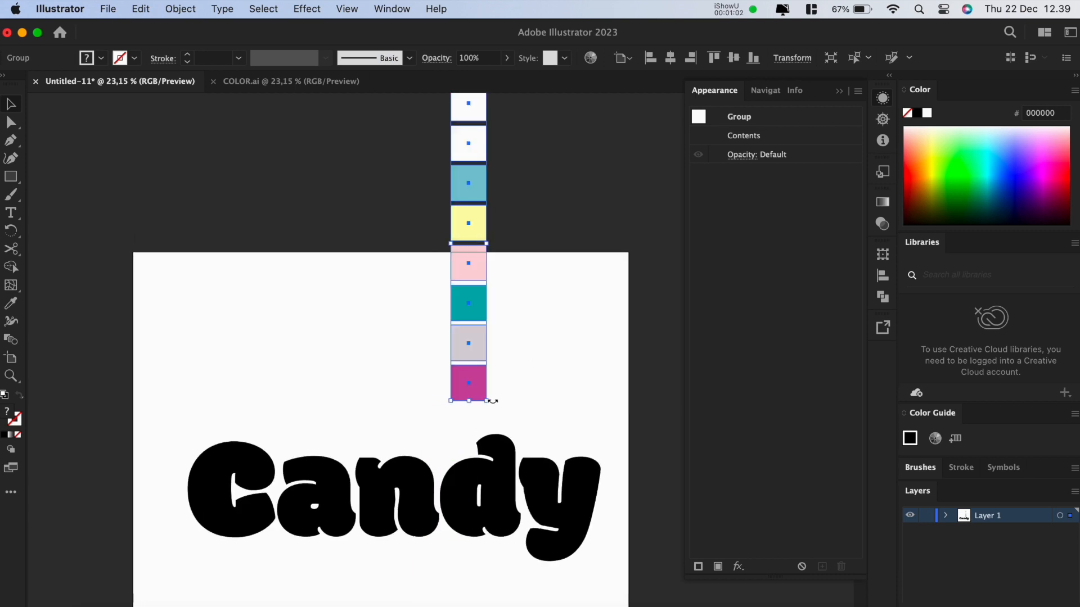
drag(493, 401, 326, 323)
scroll(434, 276, up, 2)
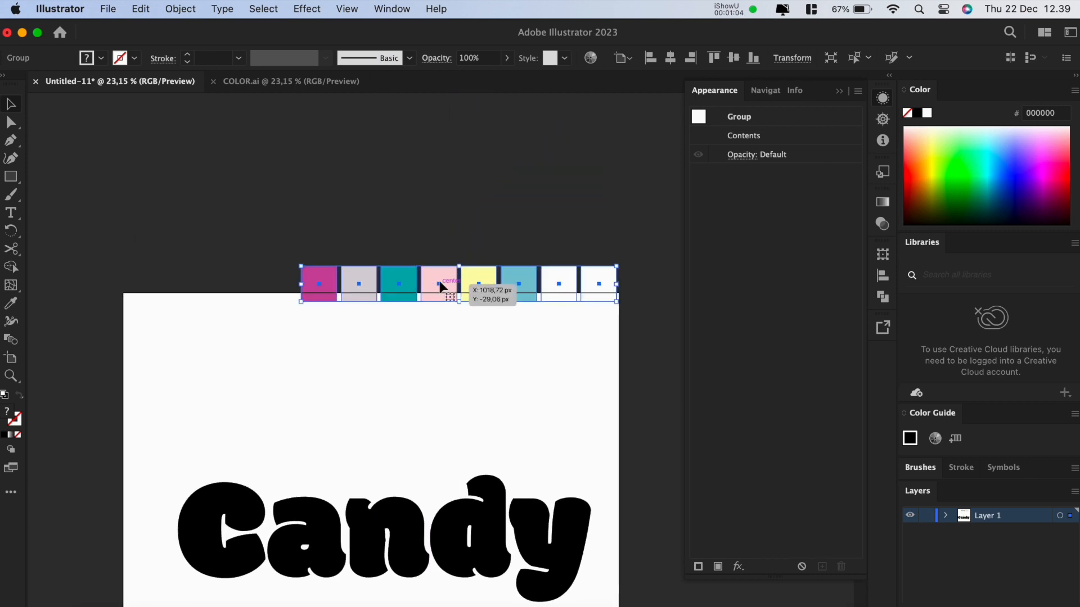
drag(441, 287, 441, 259)
click(461, 243)
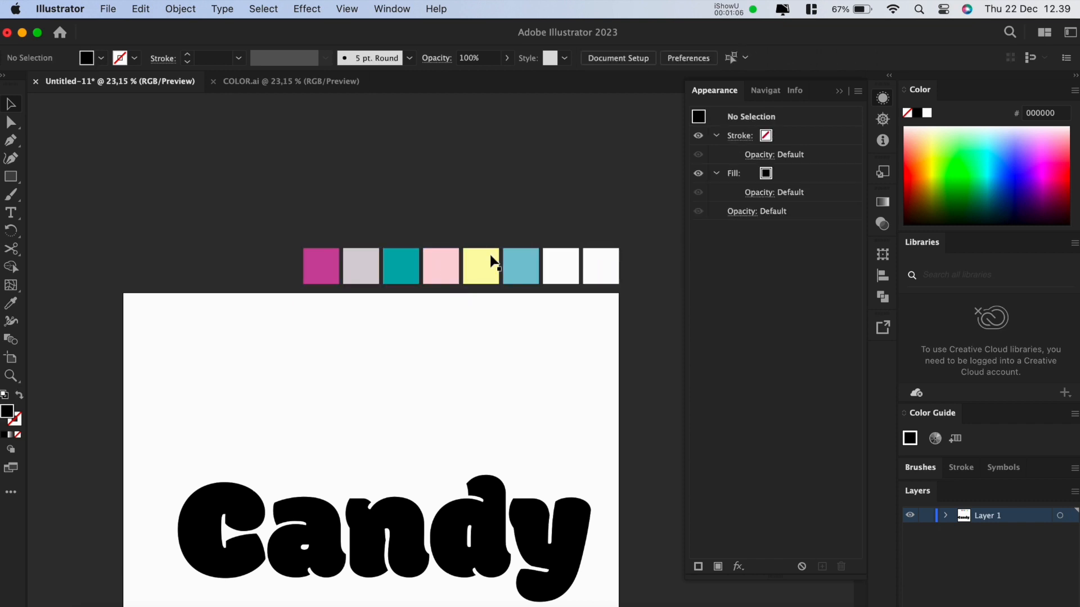
Step: Color the Candy text magenta by sampling the magenta square with the Eyedropper
scroll(472, 391, down, 3)
click(494, 423)
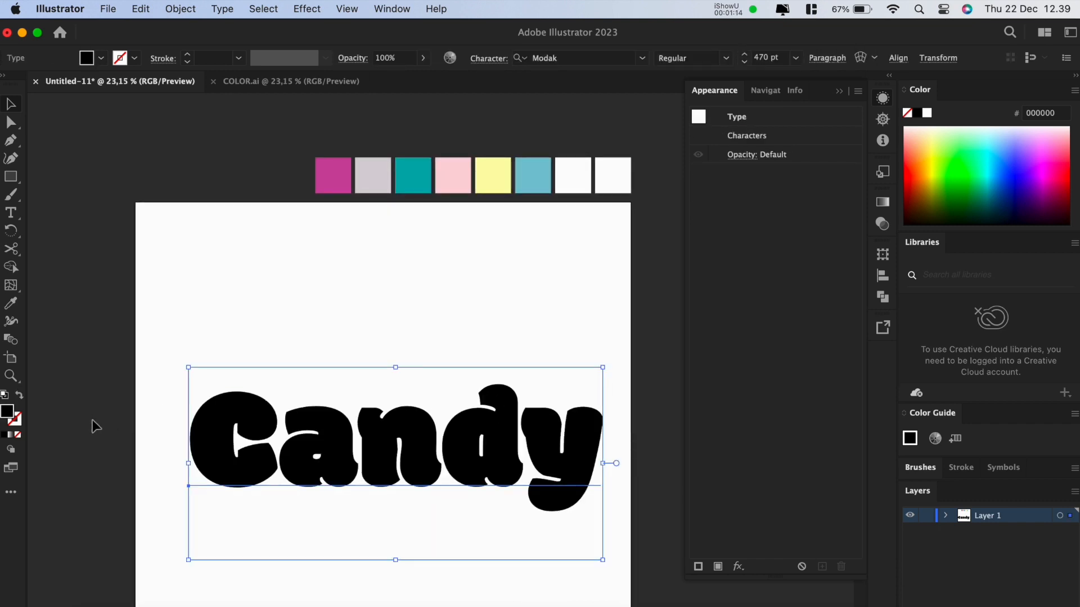
key(i)
click(345, 183)
key(v)
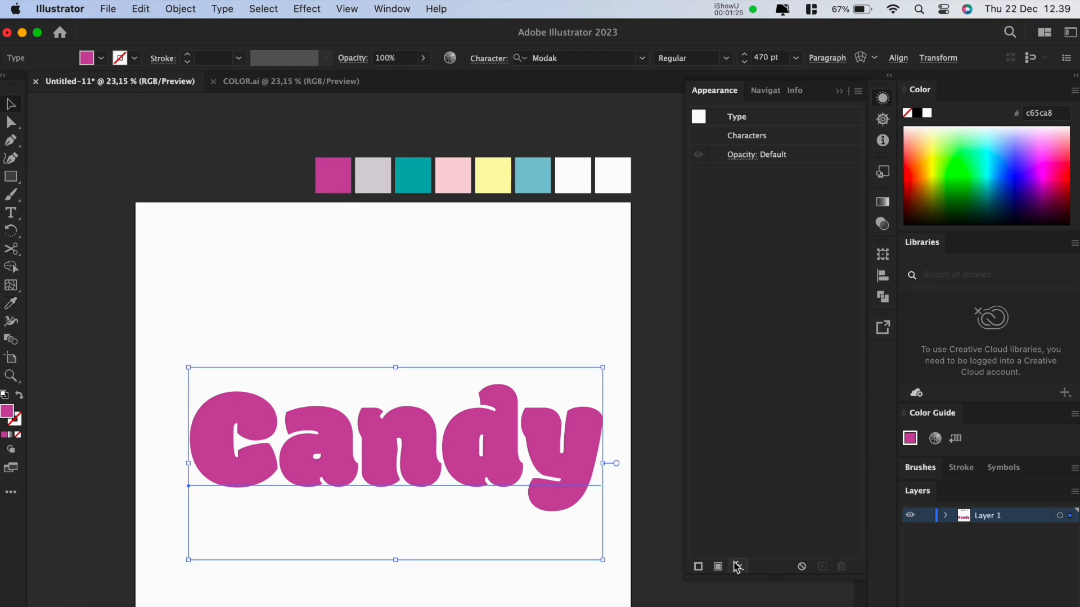
Step: Add a new fill to the Candy text's appearance and color it with the magenta square's color
click(718, 567)
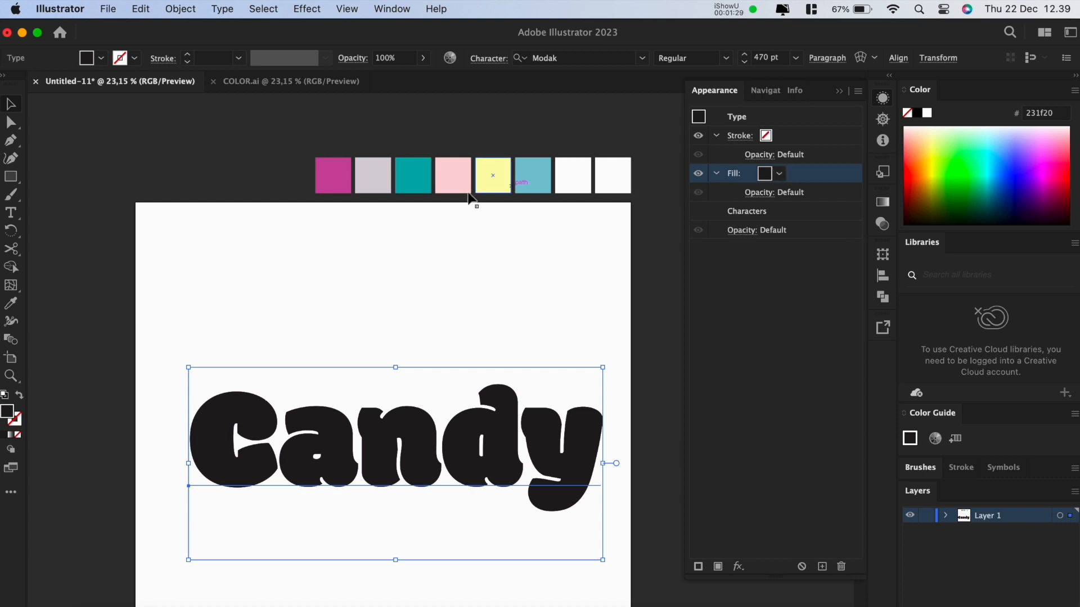
key(i)
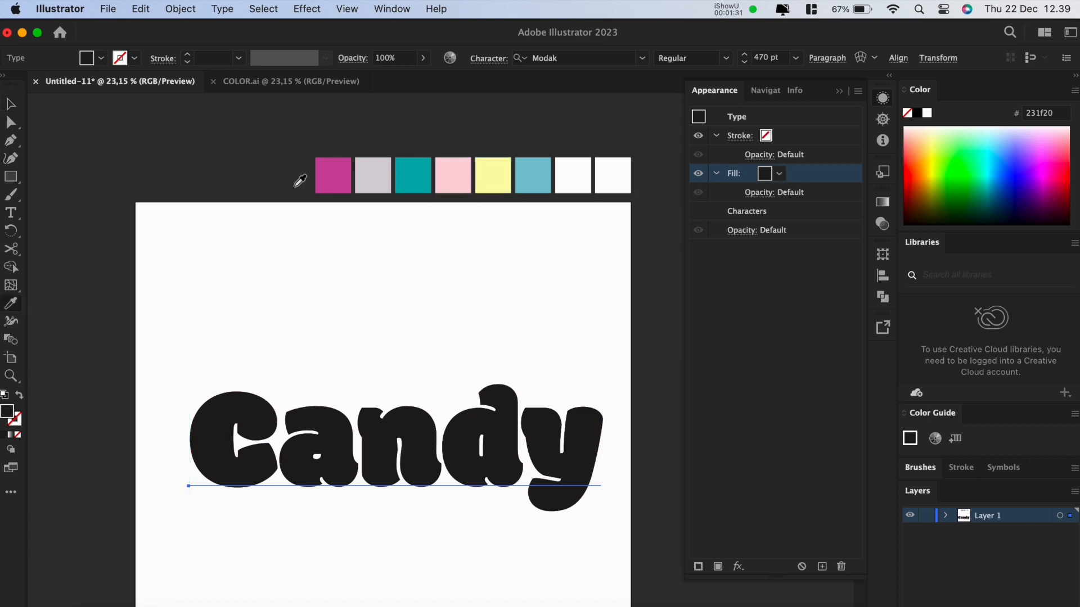
click(330, 176)
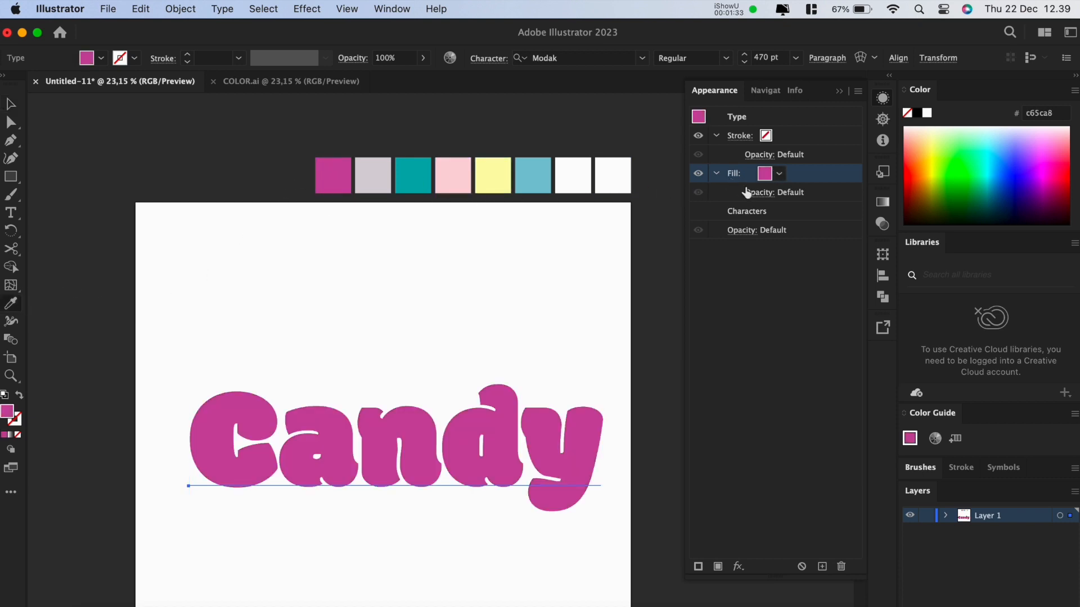
Step: Add a Transform effect to the magenta fill with 1 px horizontal and vertical moves and 10 copies
click(742, 568)
mouse_move(784, 325)
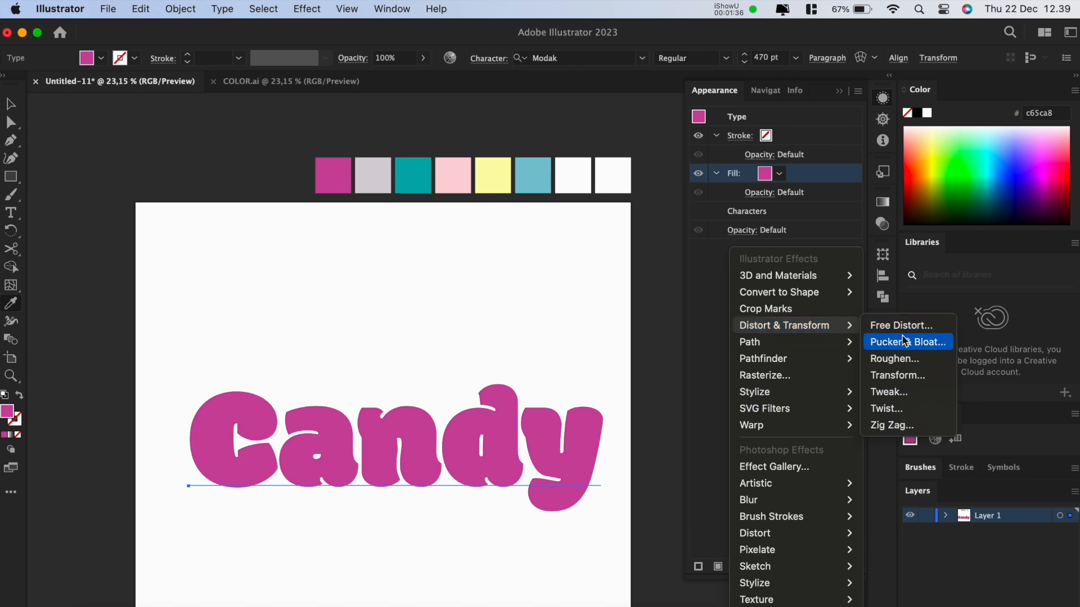
click(906, 376)
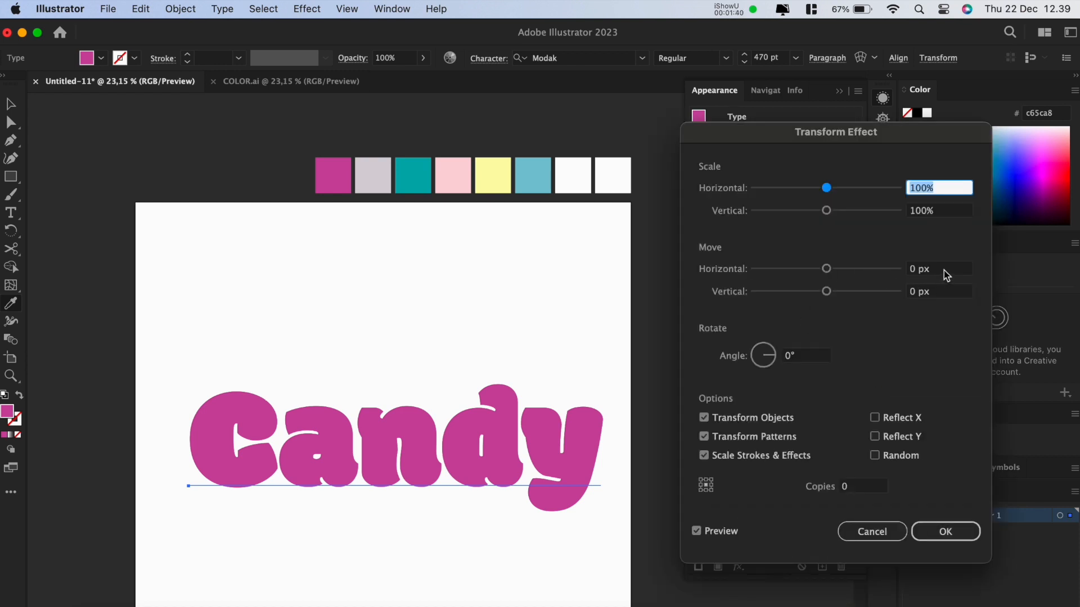
click(947, 269)
text(1)
key(Tab)
text(1)
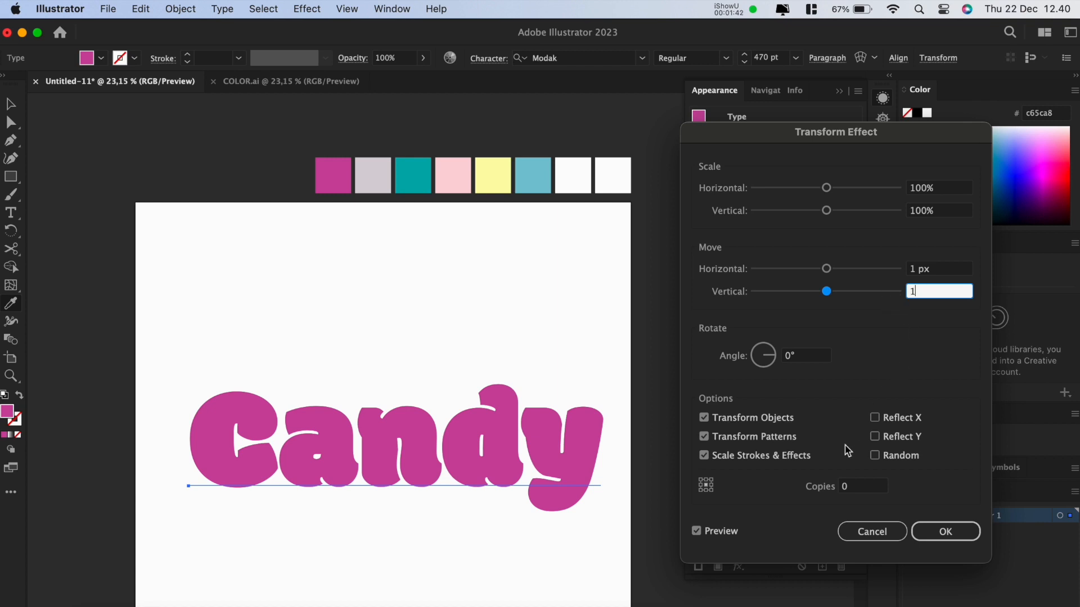
click(849, 488)
text(10)
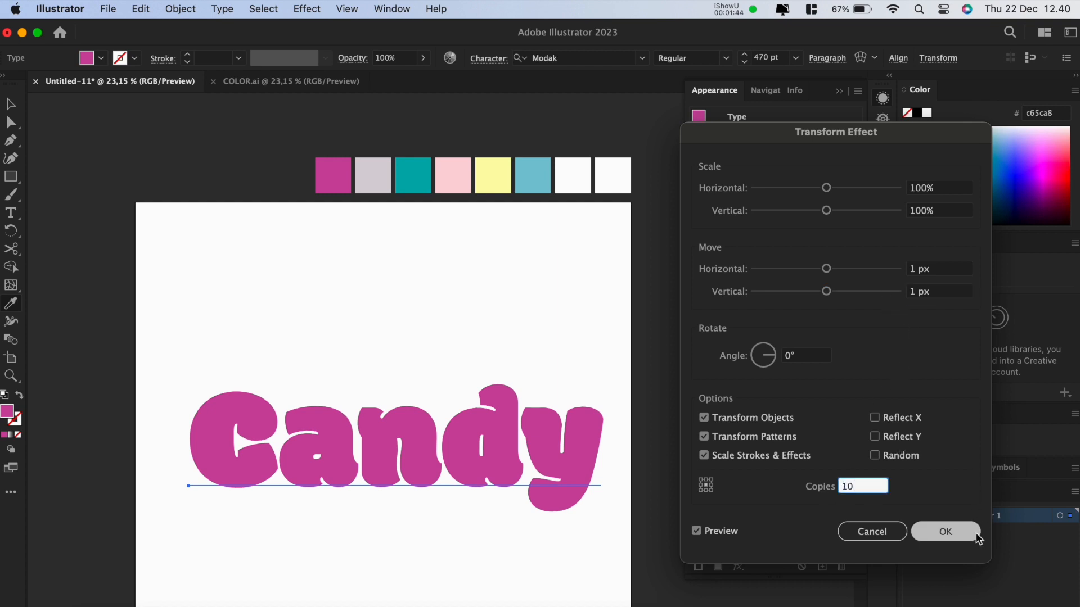
click(963, 538)
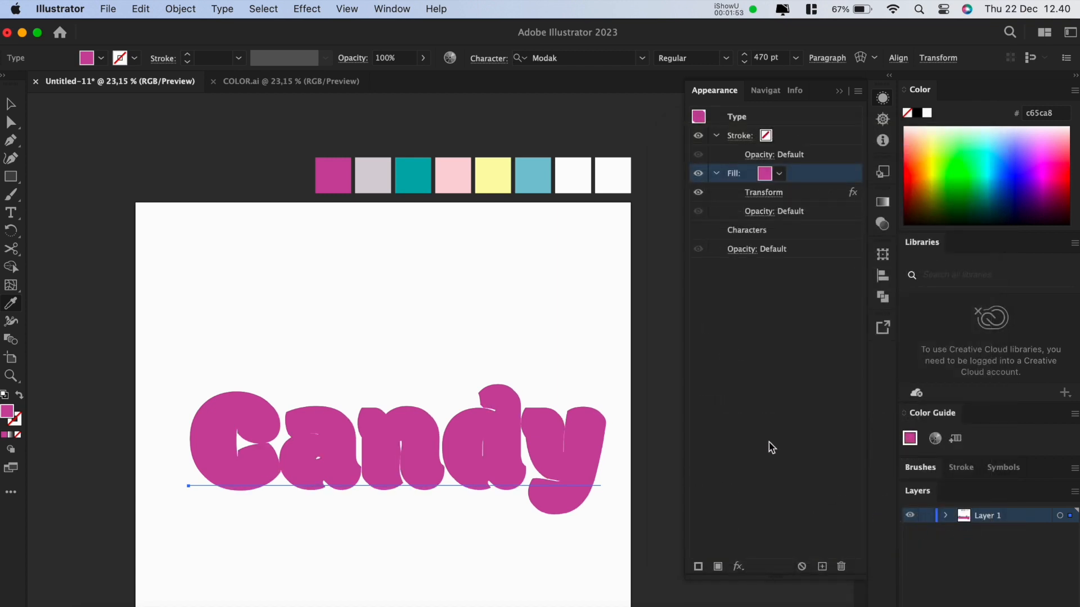
Step: Add a second Transform effect to the magenta fill that moves it 20 px horizontally and 20 px vertically
click(738, 566)
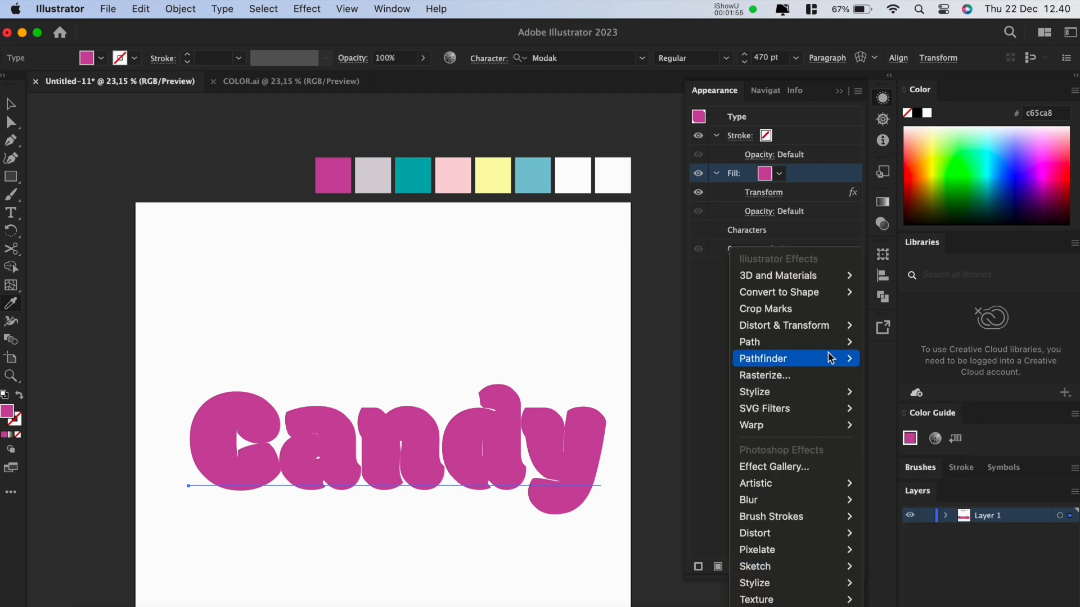
mouse_move(836, 337)
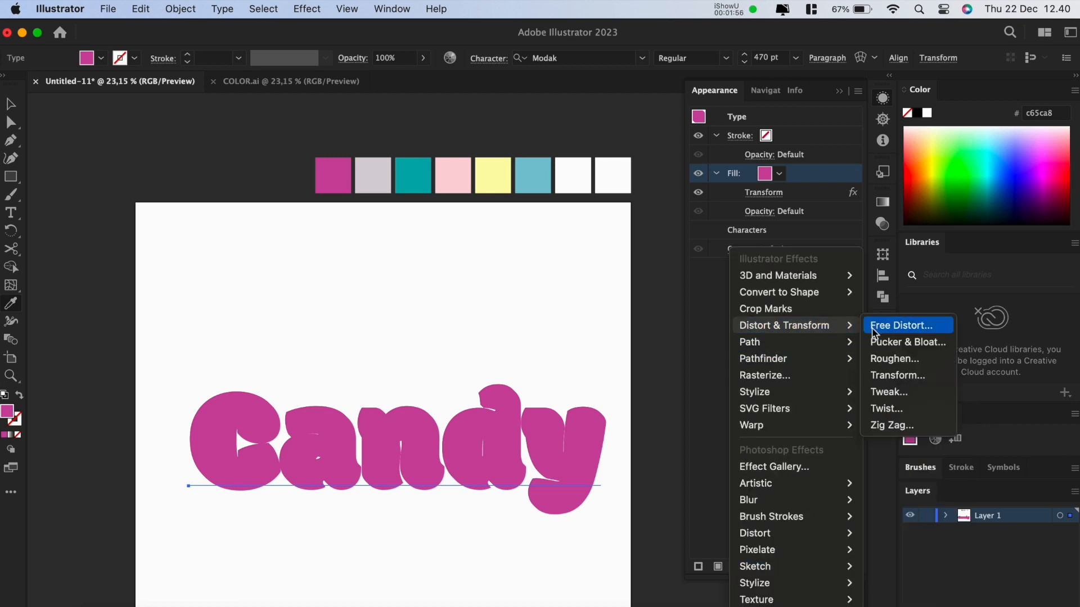
click(888, 375)
click(951, 264)
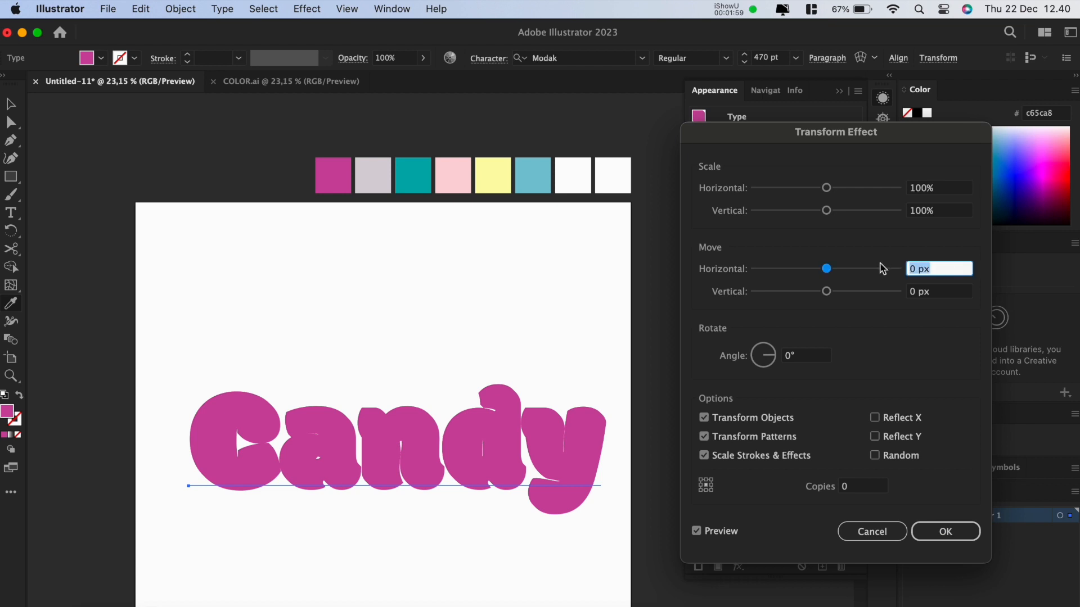
text(20)
key(Tab)
text(20)
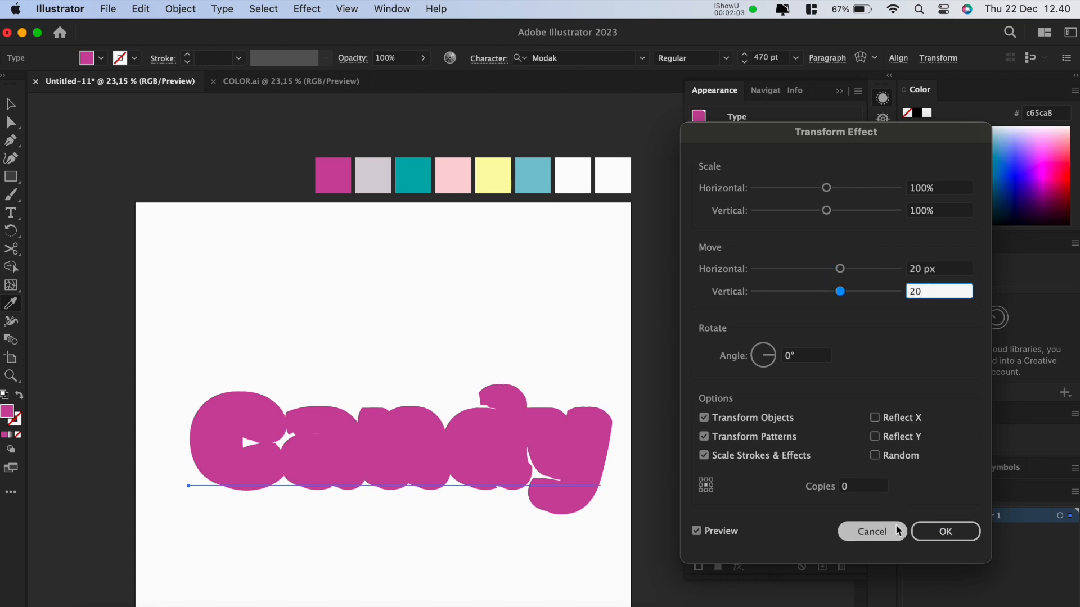
click(933, 533)
Step: Apply an Offset Path effect of 66 px with round joins to the magenta fill
click(735, 567)
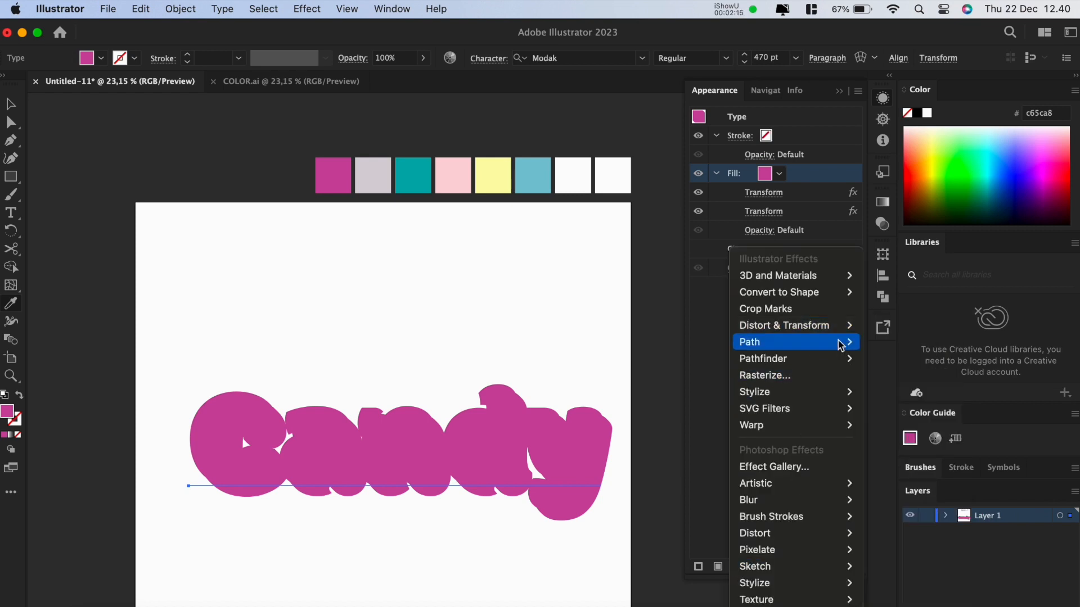
mouse_move(844, 342)
click(883, 343)
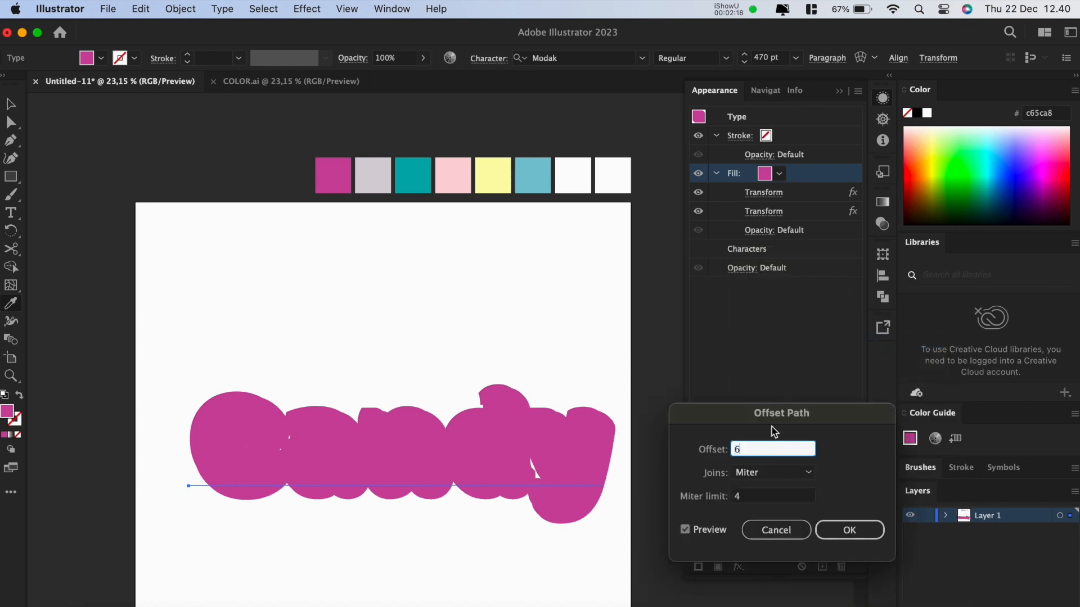
text(66)
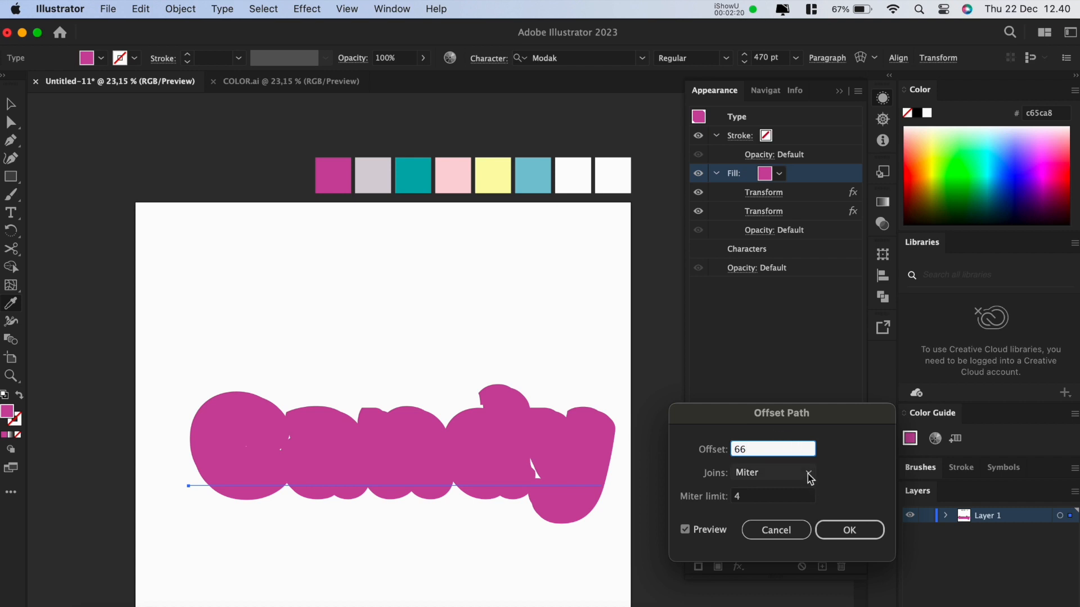
click(807, 474)
click(796, 504)
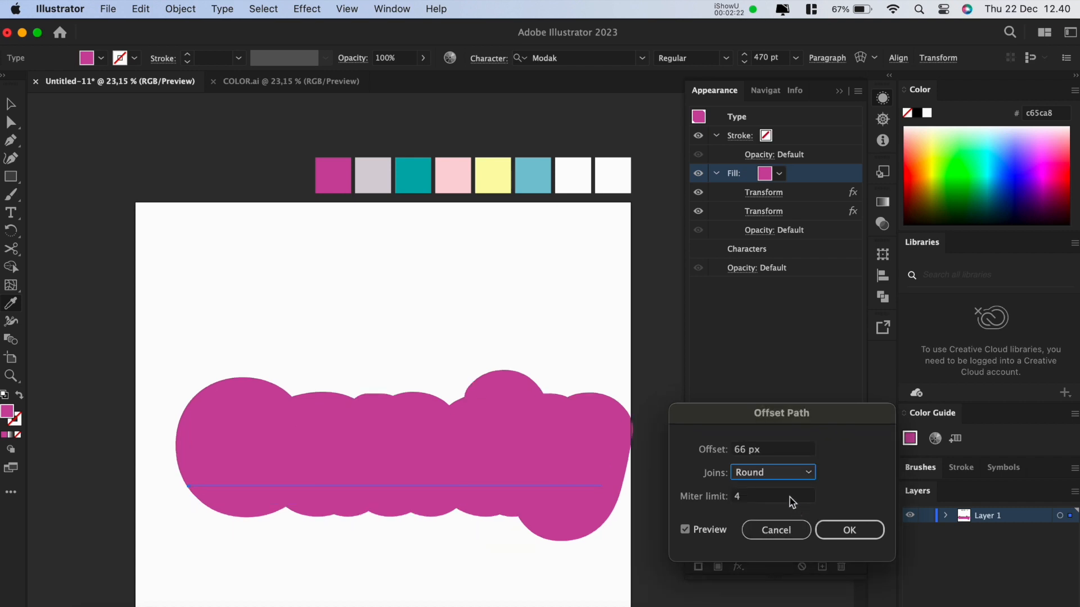
click(793, 500)
click(837, 528)
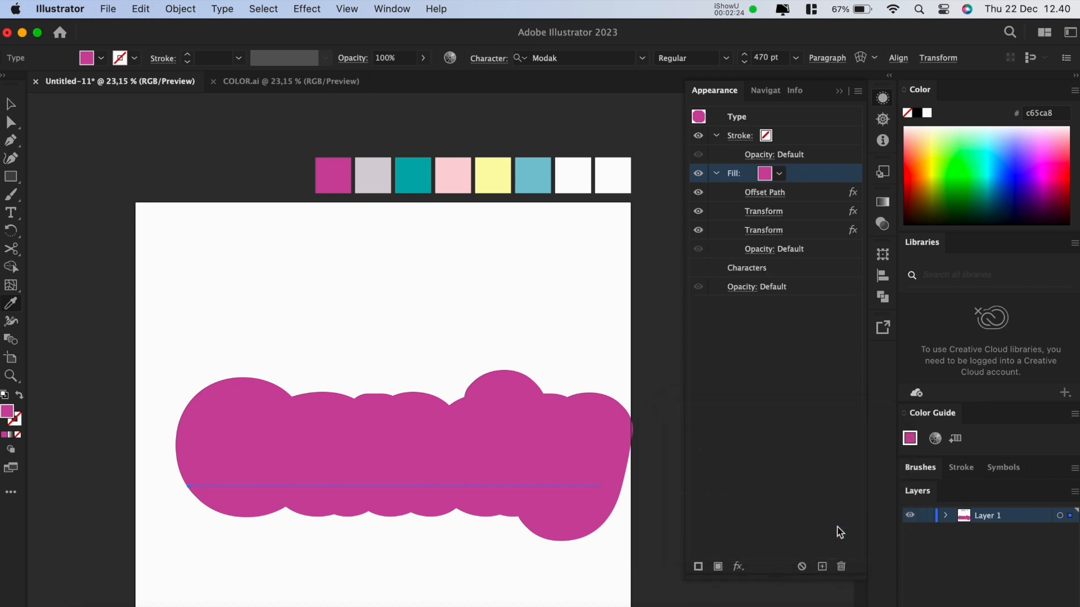
Step: Add a new fill sampled from the light gray square and shift it 20 px horizontally and 15 px vertically with a Transform effect
click(719, 567)
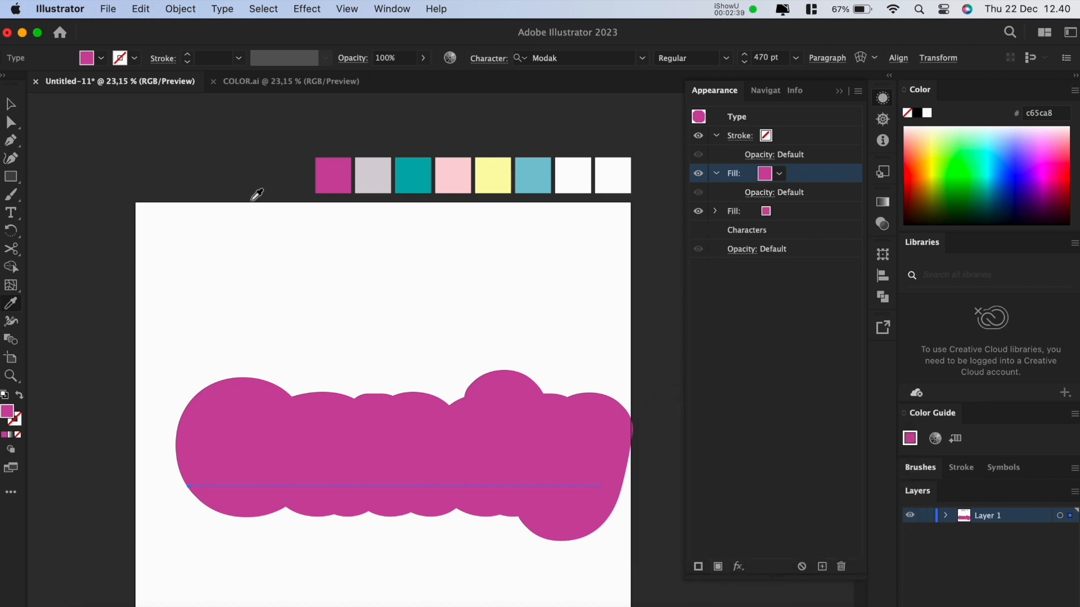
click(374, 174)
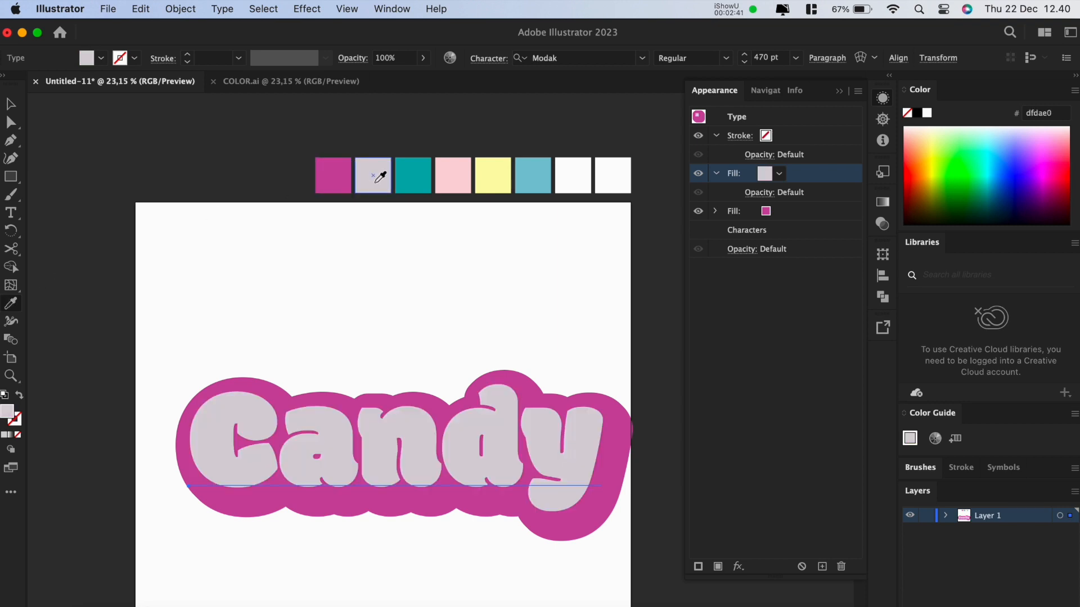
click(740, 565)
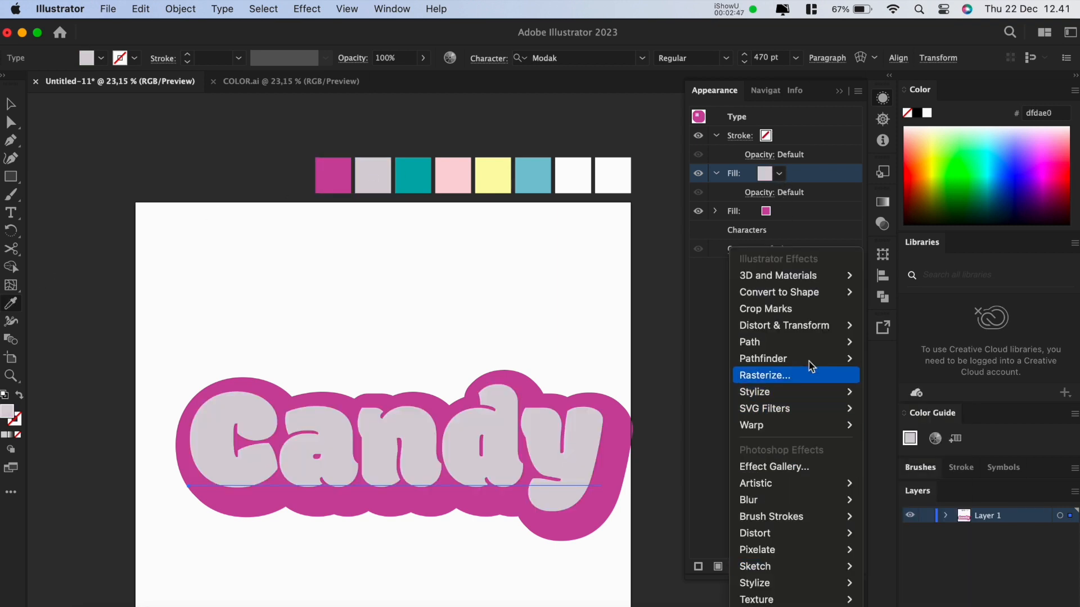
mouse_move(838, 326)
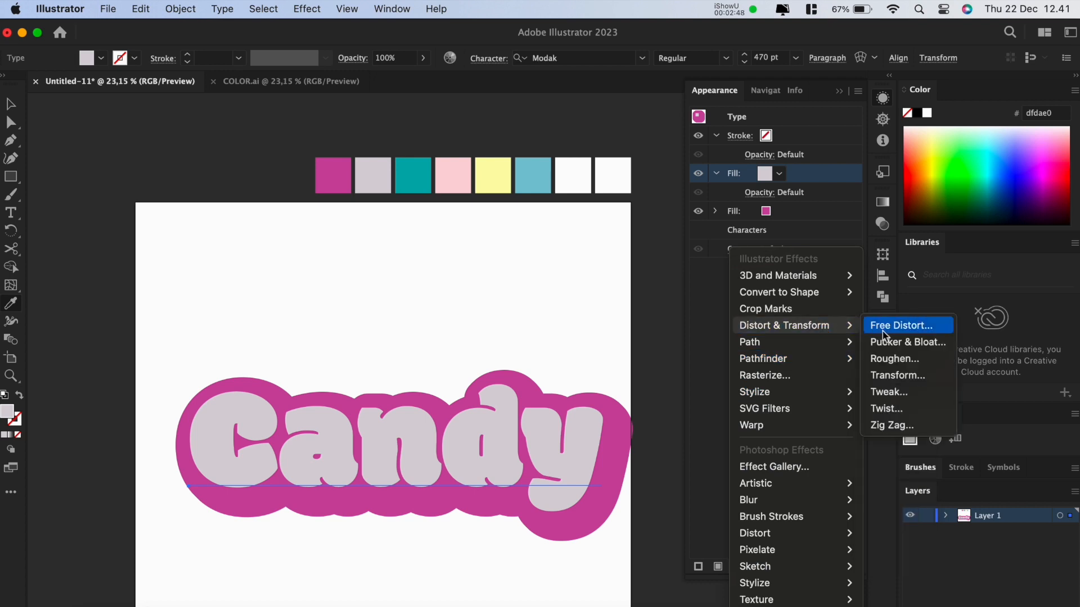
click(898, 377)
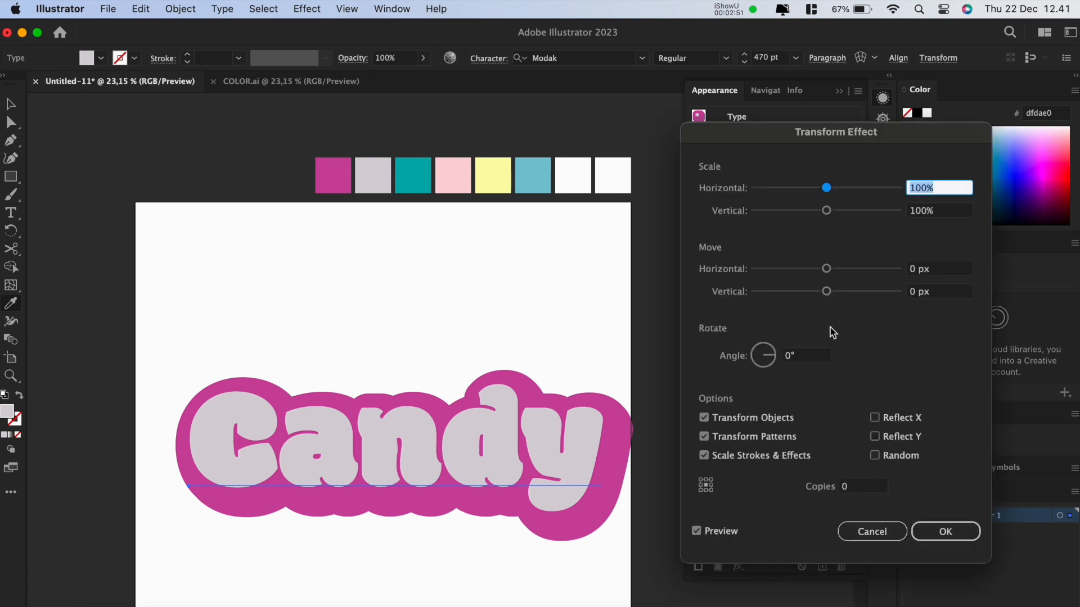
click(936, 271)
text(20)
key(Tab)
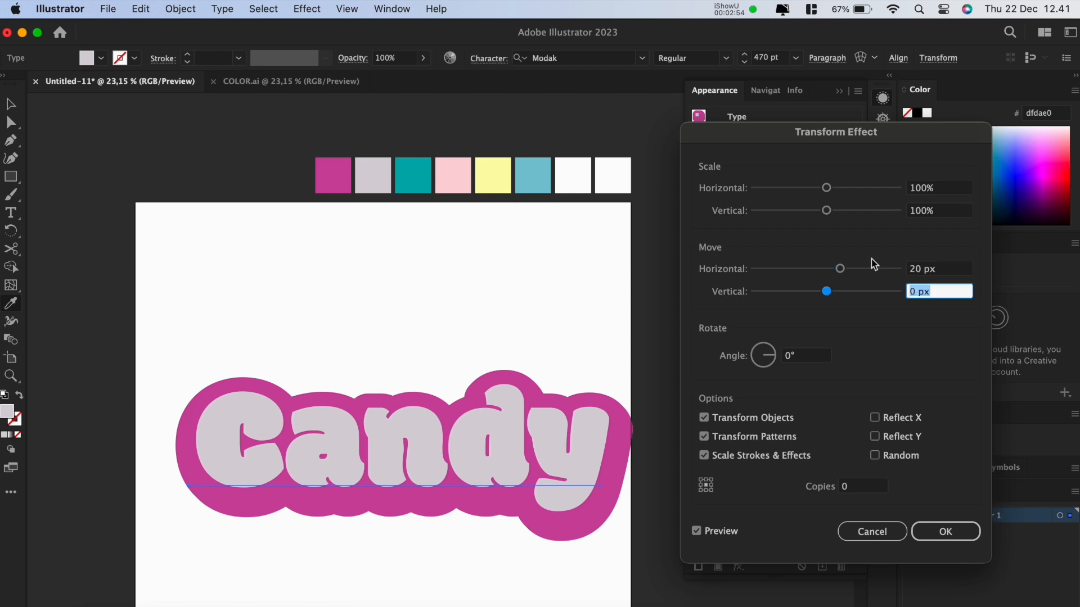
text(15)
click(917, 533)
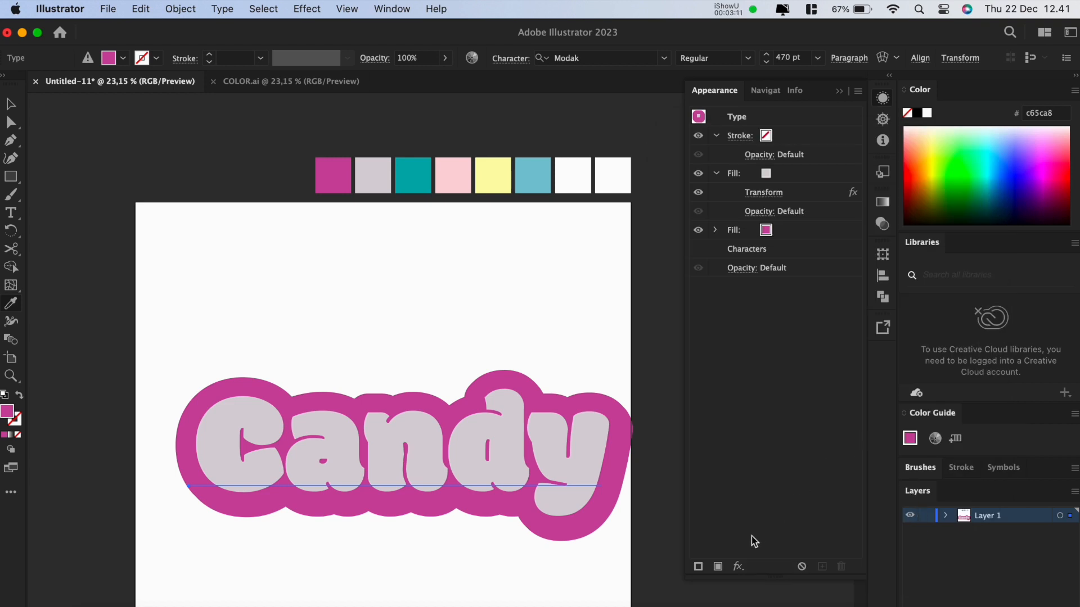
Step: Apply an Offset Path effect of 40 px with round joins to the light gray fill
click(738, 566)
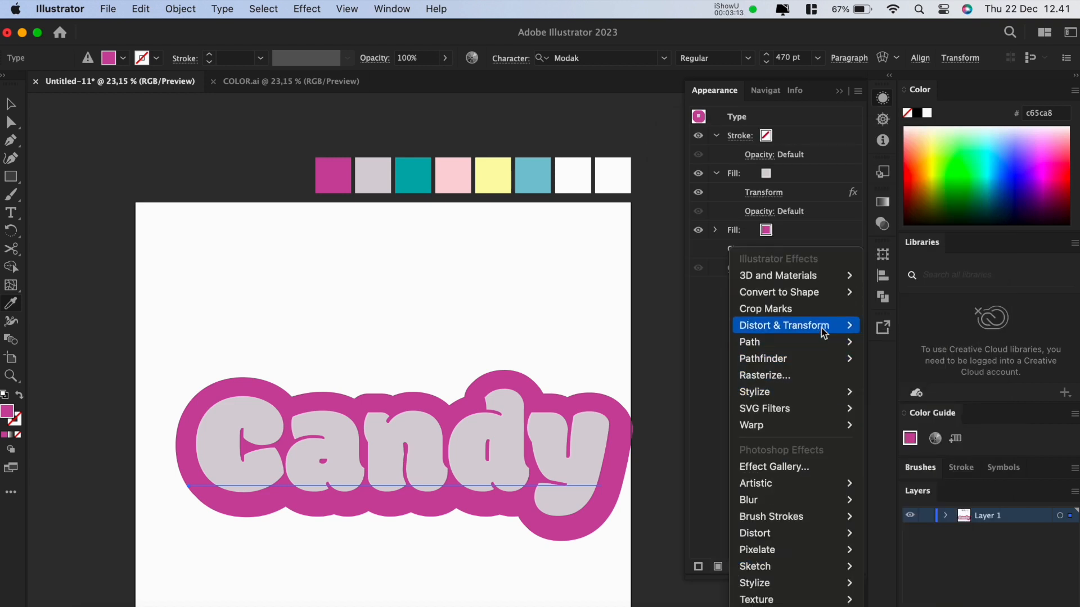
mouse_move(829, 343)
click(878, 343)
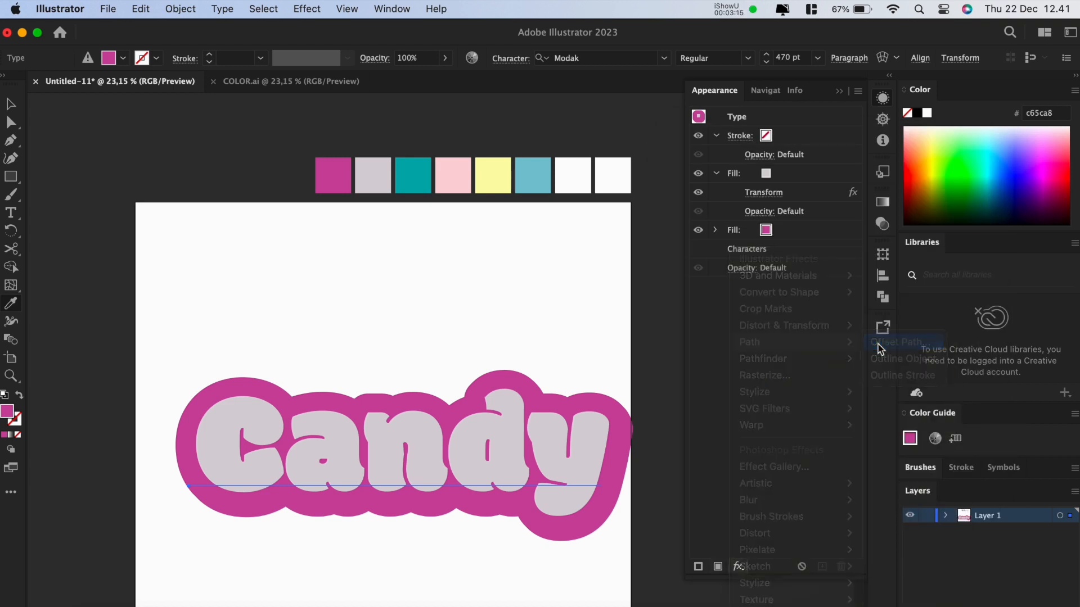
text(40)
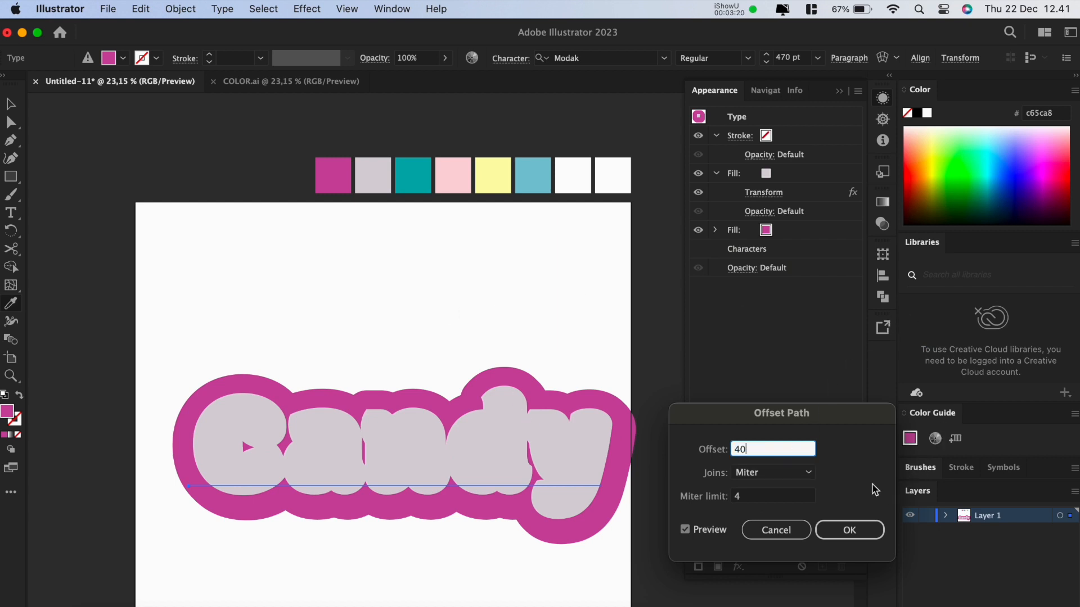
click(799, 473)
click(788, 504)
click(845, 529)
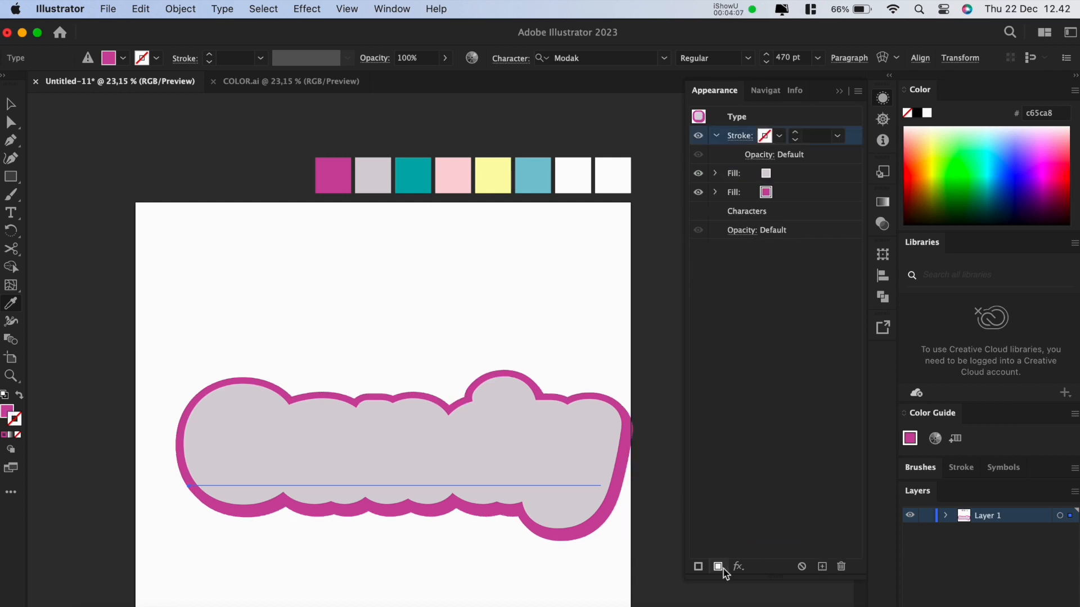
Step: Add another fill, place it between the stroke and the gray fill, and color it from the teal square
click(722, 569)
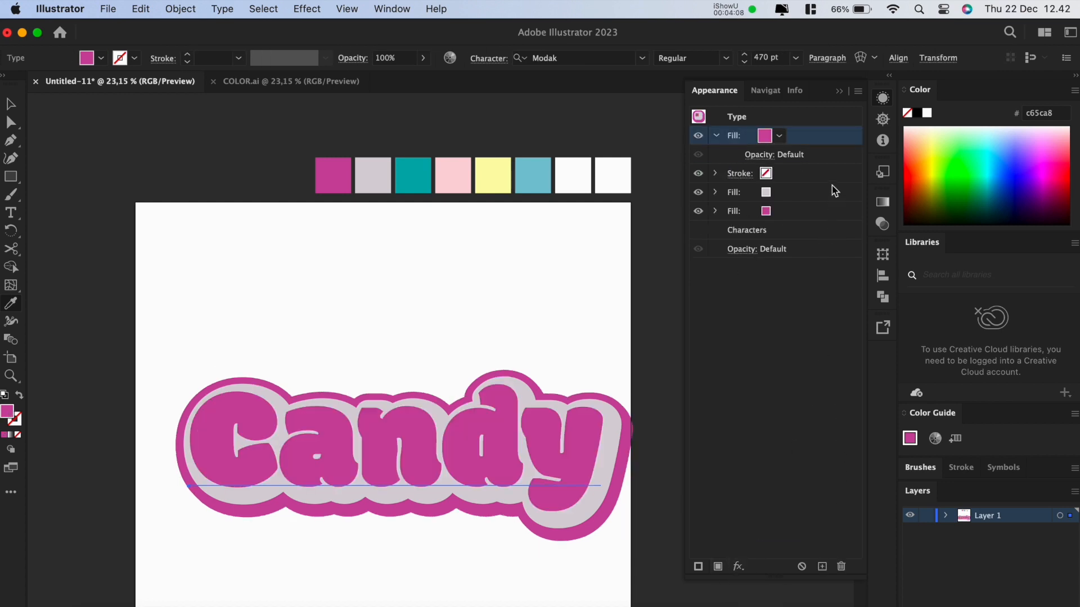
drag(828, 133, 824, 179)
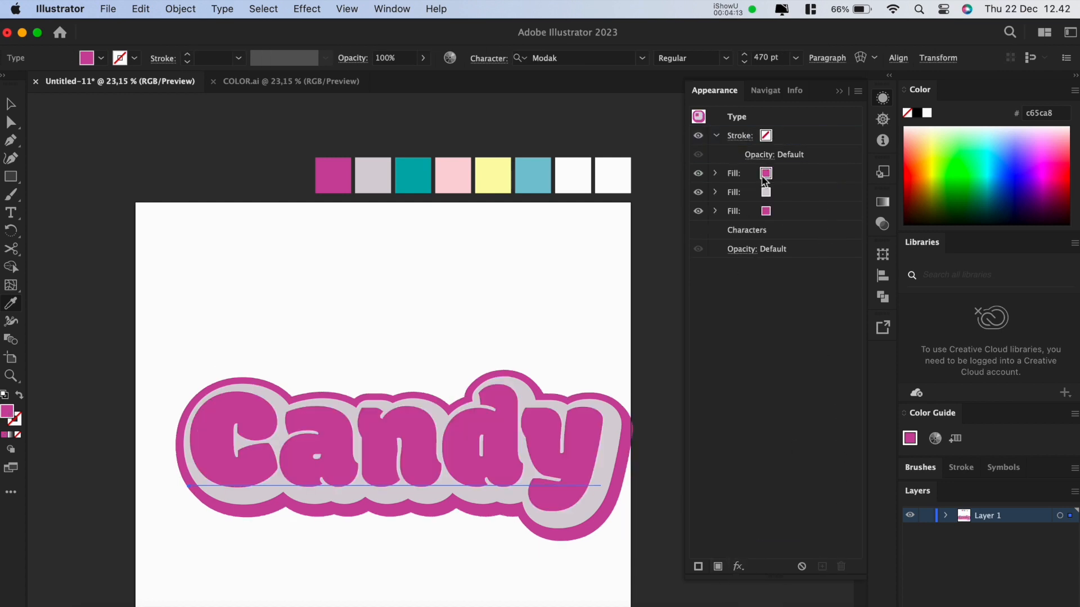
click(424, 175)
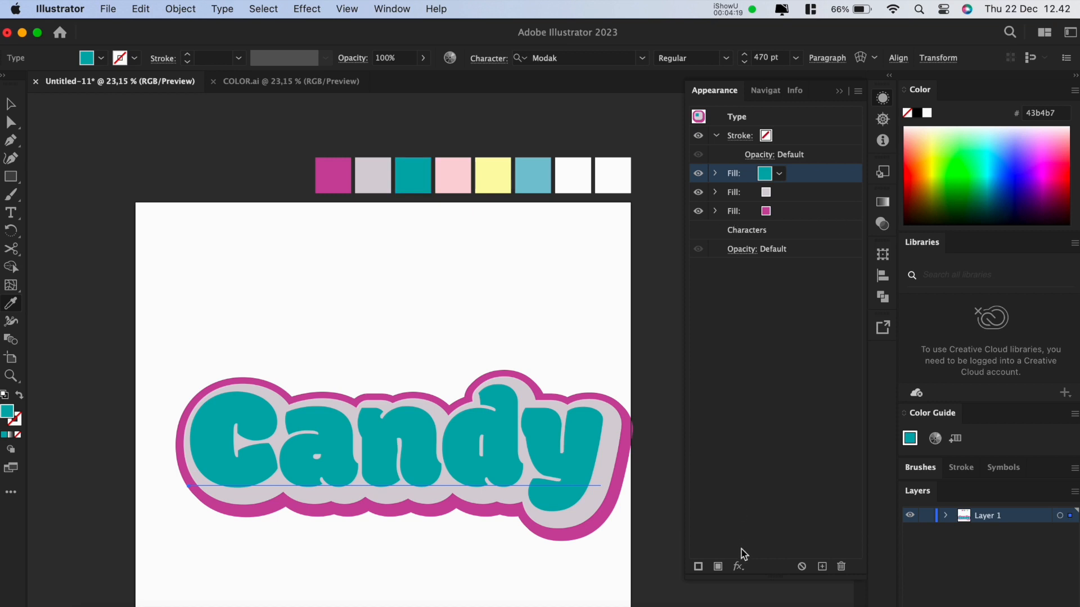
Step: Add a Transform effect to the teal fill that moves it 4 px horizontally and 2 px vertically
click(739, 566)
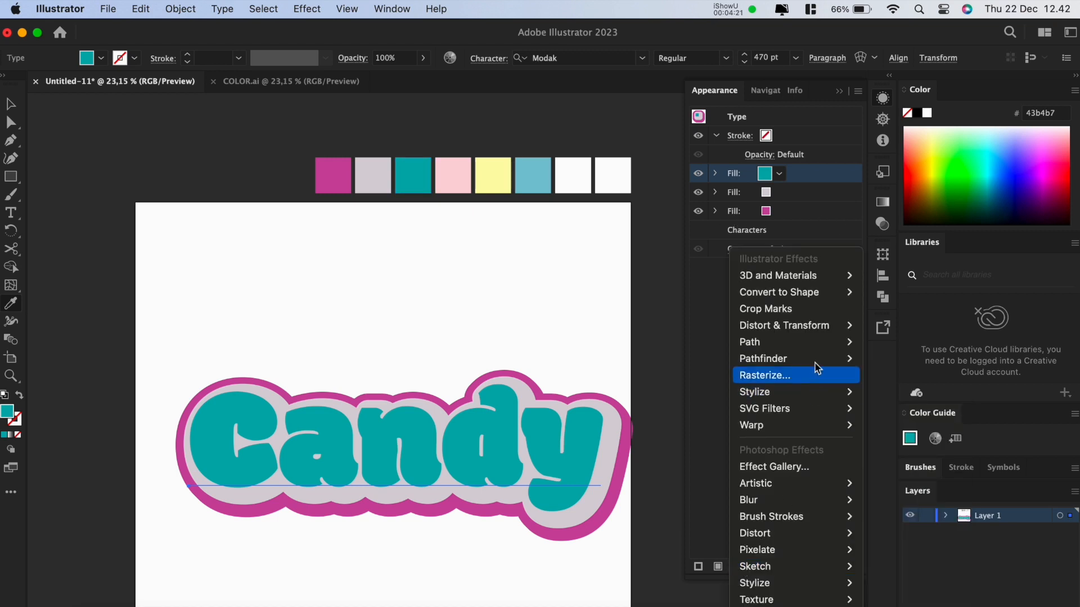
mouse_move(841, 326)
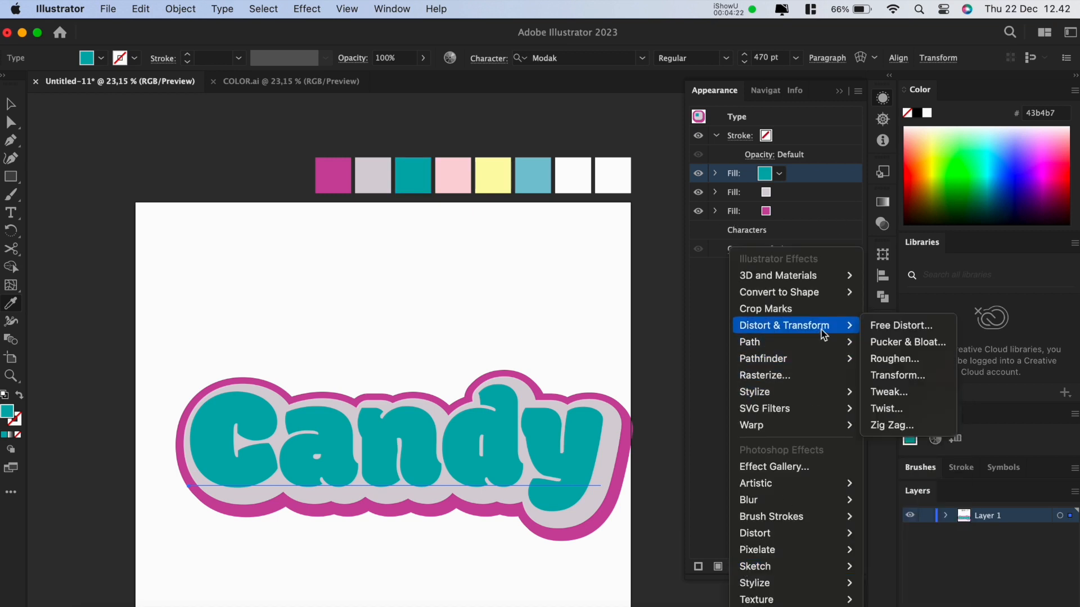
click(896, 375)
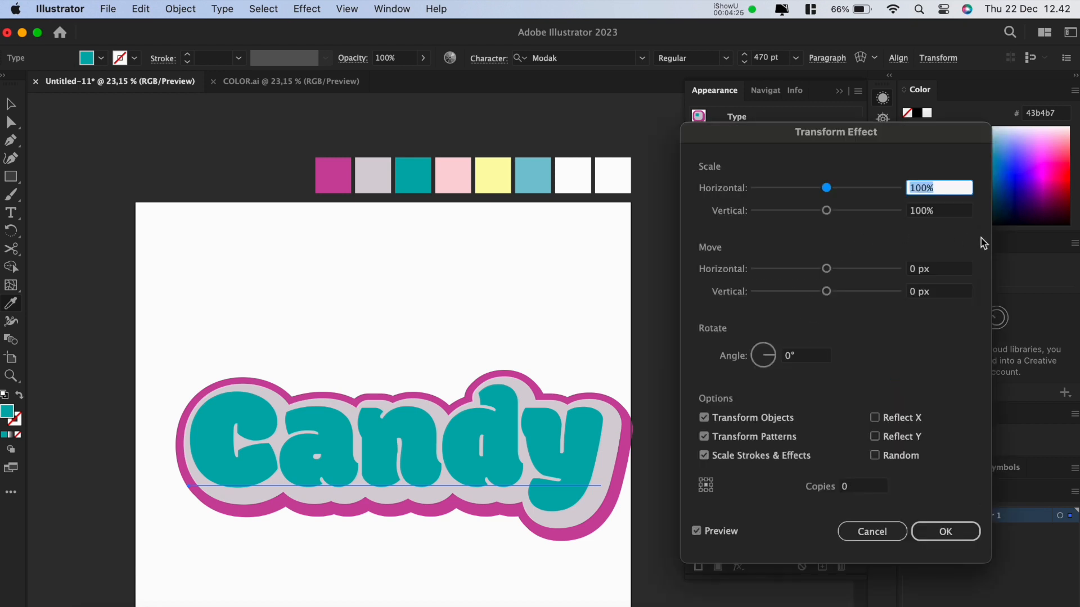
click(952, 270)
text(4)
key(Tab)
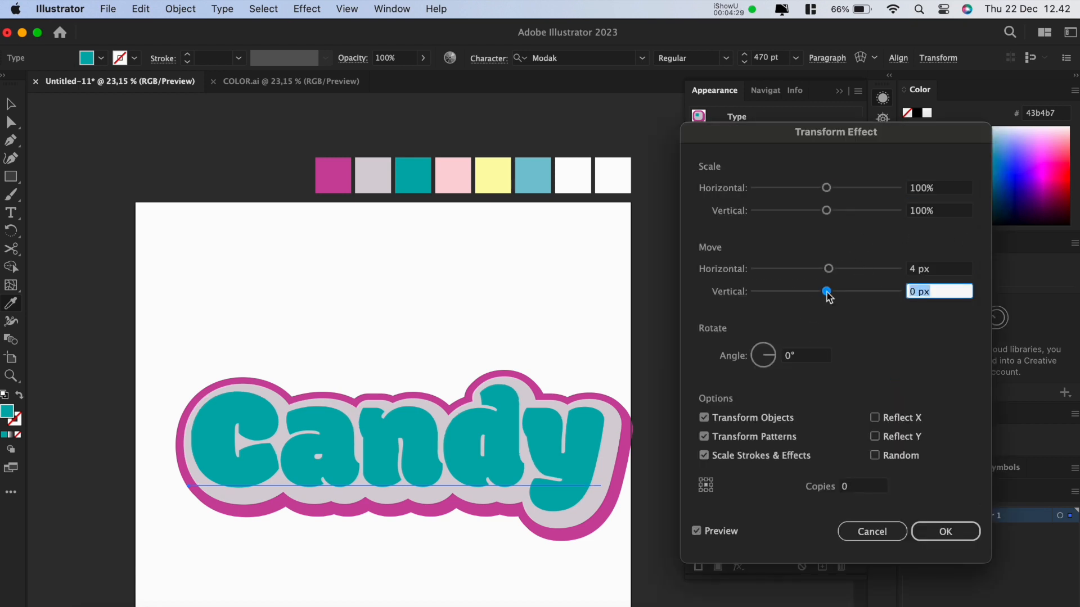
text(2)
click(943, 532)
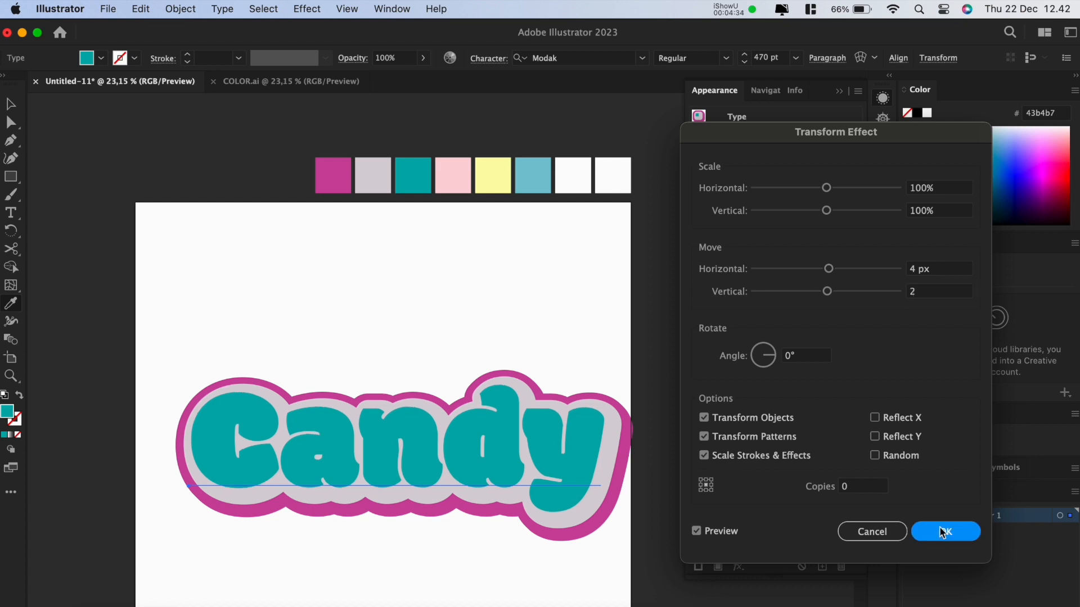
Step: Apply an Offset Path effect of 30 px with round joins to the teal fill
click(737, 566)
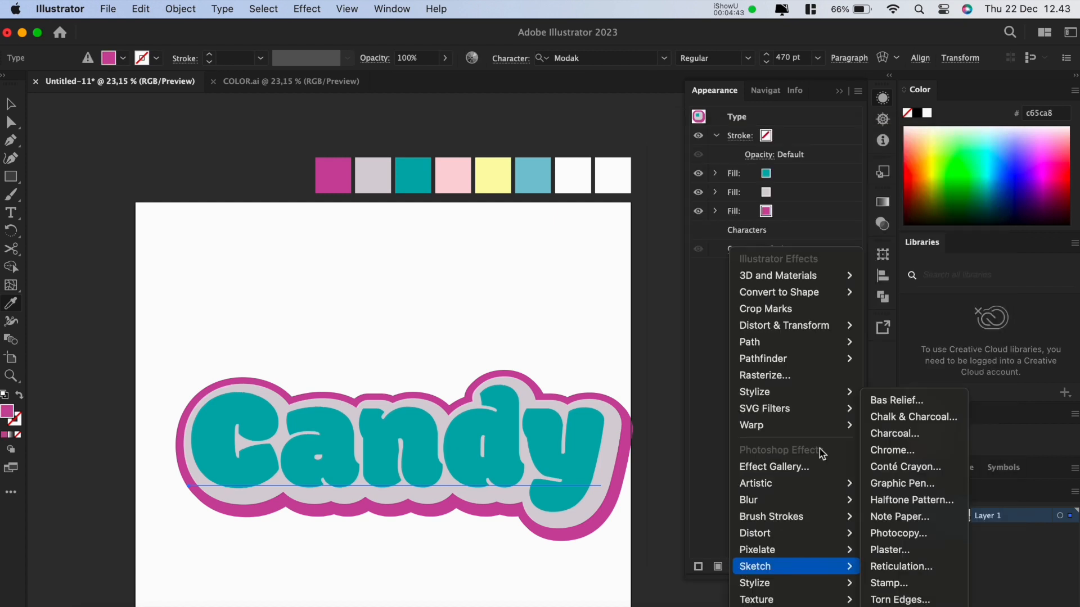
mouse_move(825, 351)
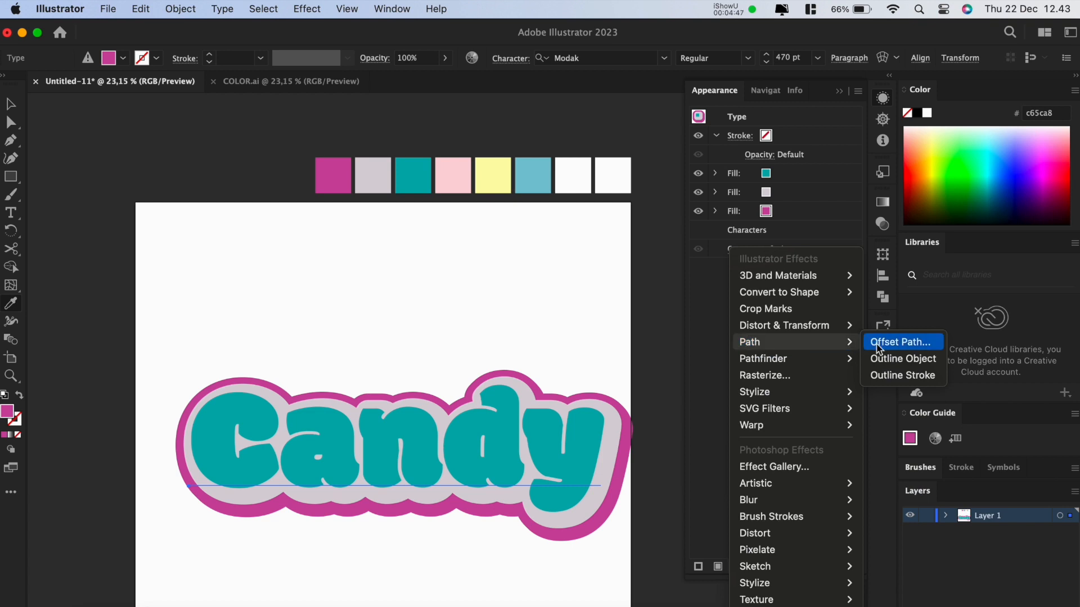
click(879, 347)
text(30)
click(804, 474)
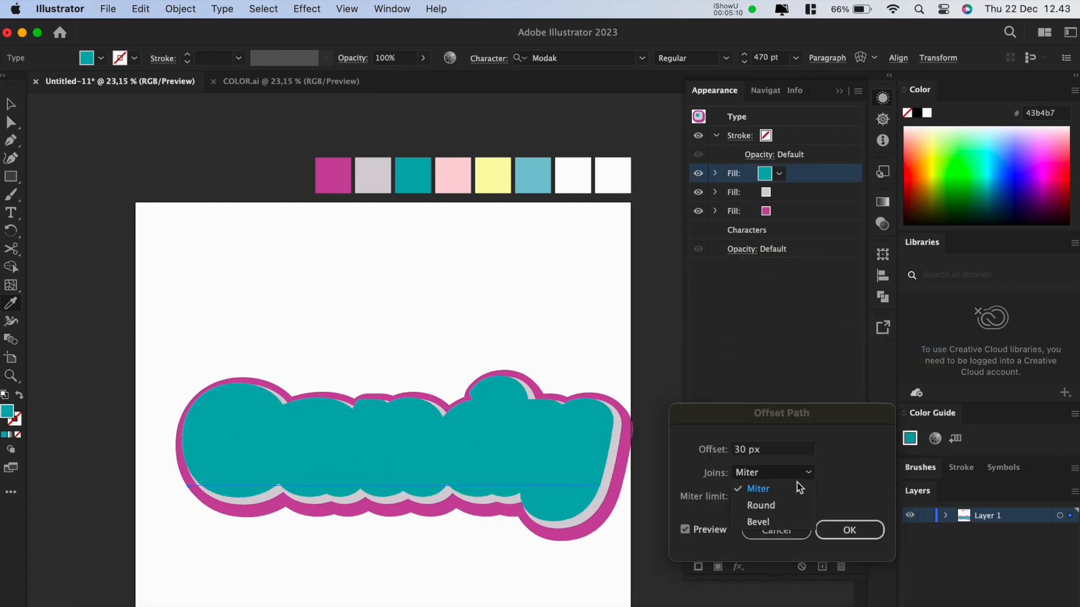
click(788, 505)
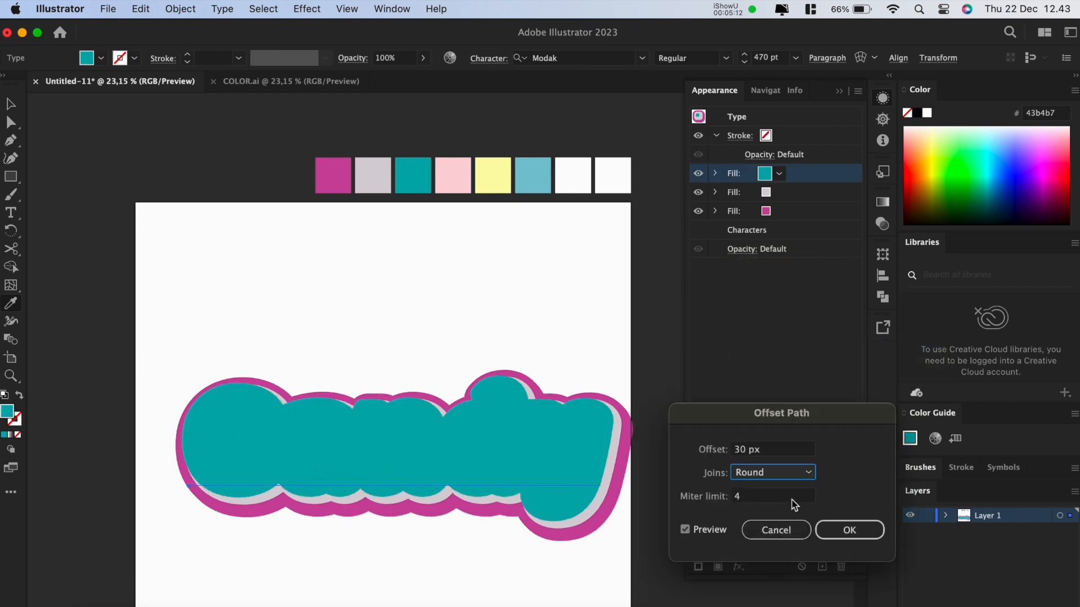
click(864, 535)
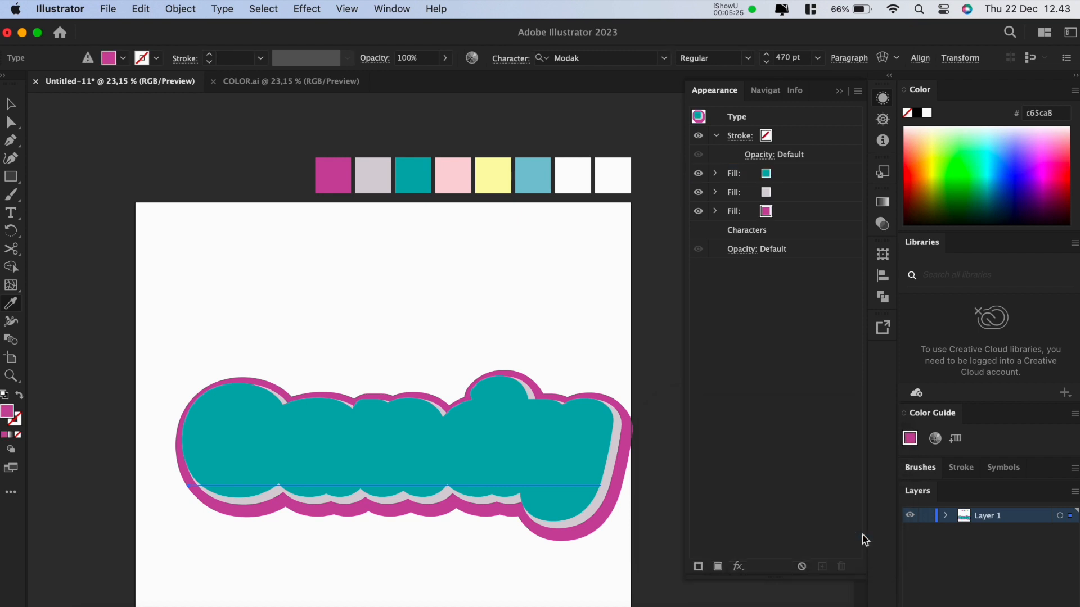
Step: Add another fill, place it between the stroke and the teal fill, and color it from the light pink square
click(718, 567)
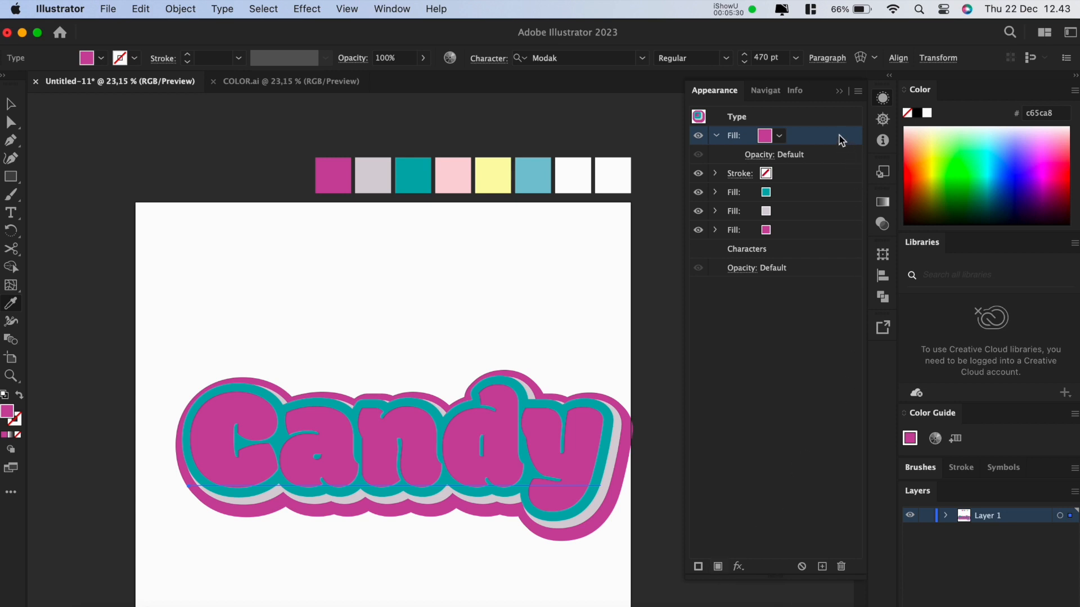
drag(841, 140, 842, 184)
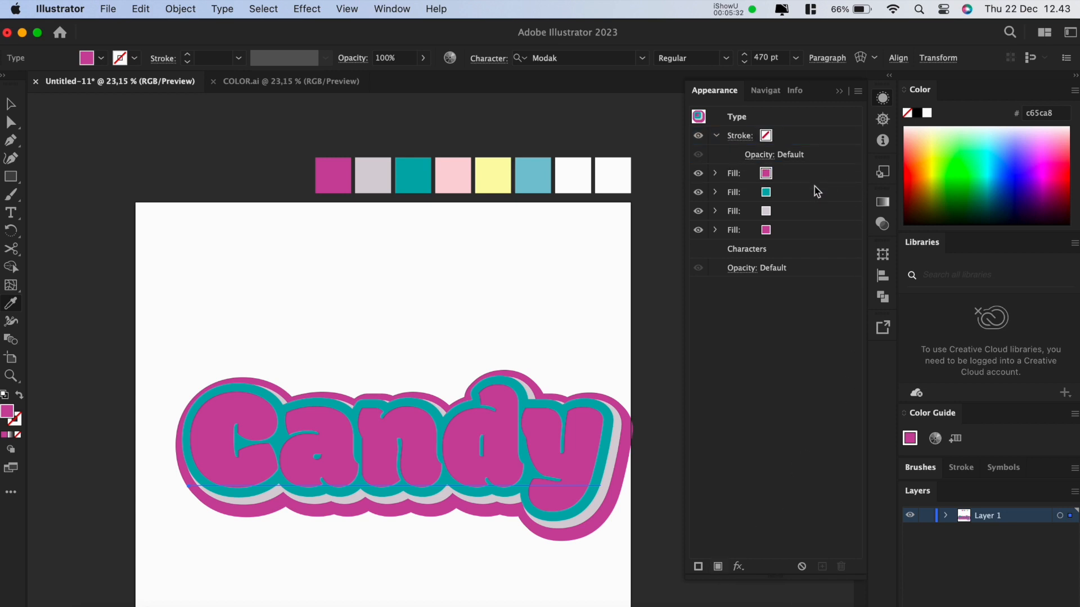
click(754, 179)
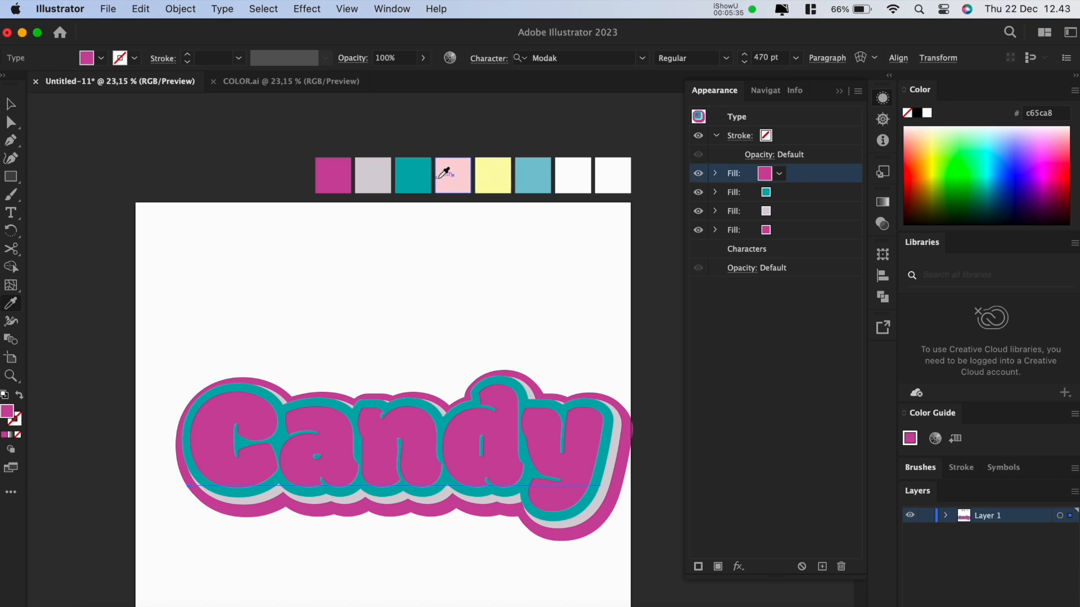
click(459, 167)
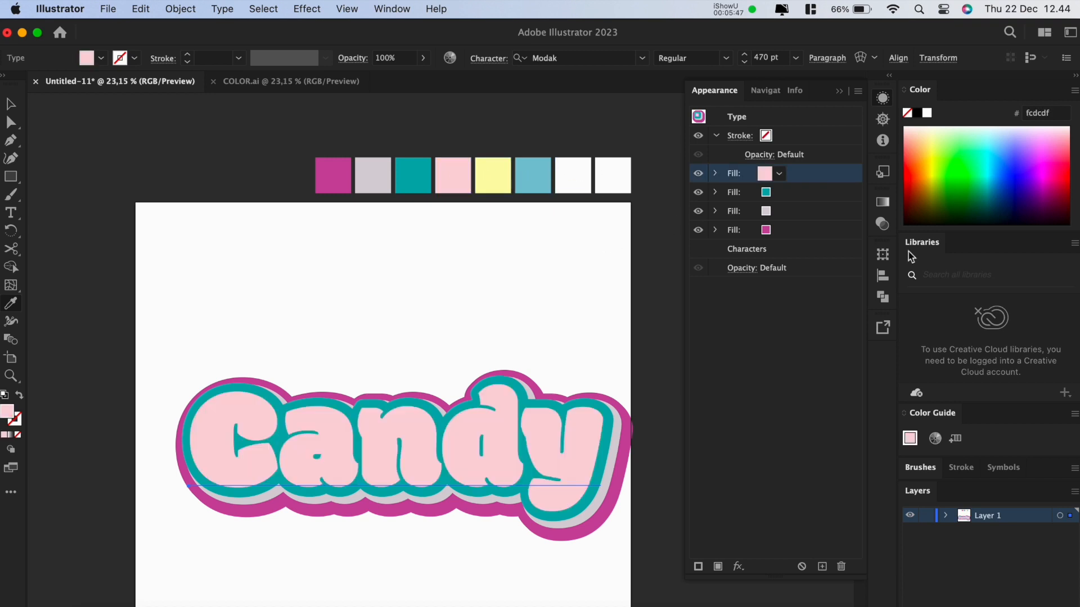
Step: Add a Transform effect to the light pink fill that moves it 1 px horizontally and 1 px vertically
click(738, 566)
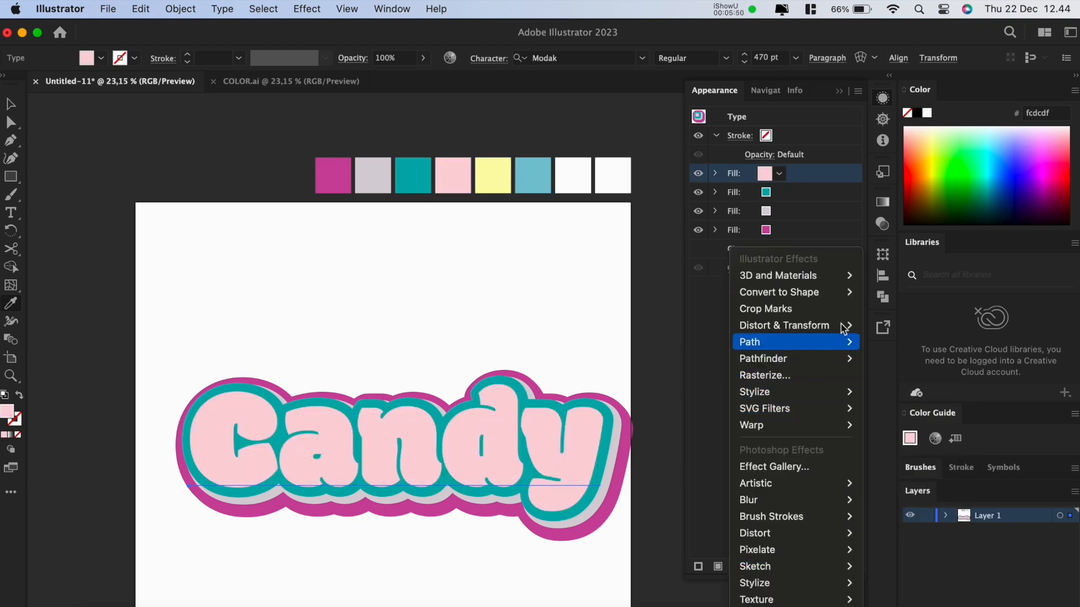
mouse_move(838, 343)
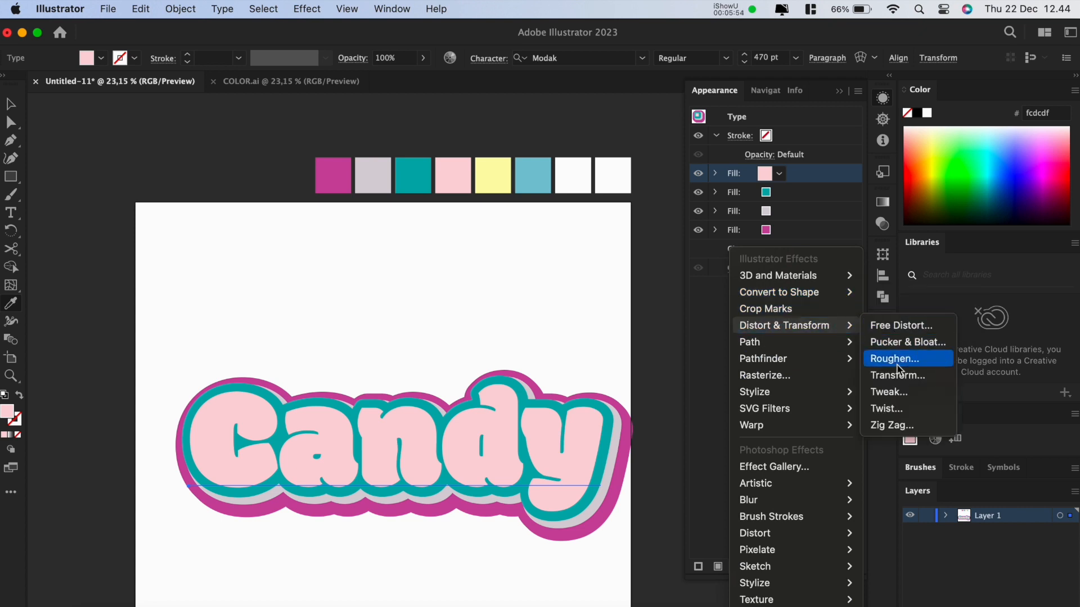
click(900, 377)
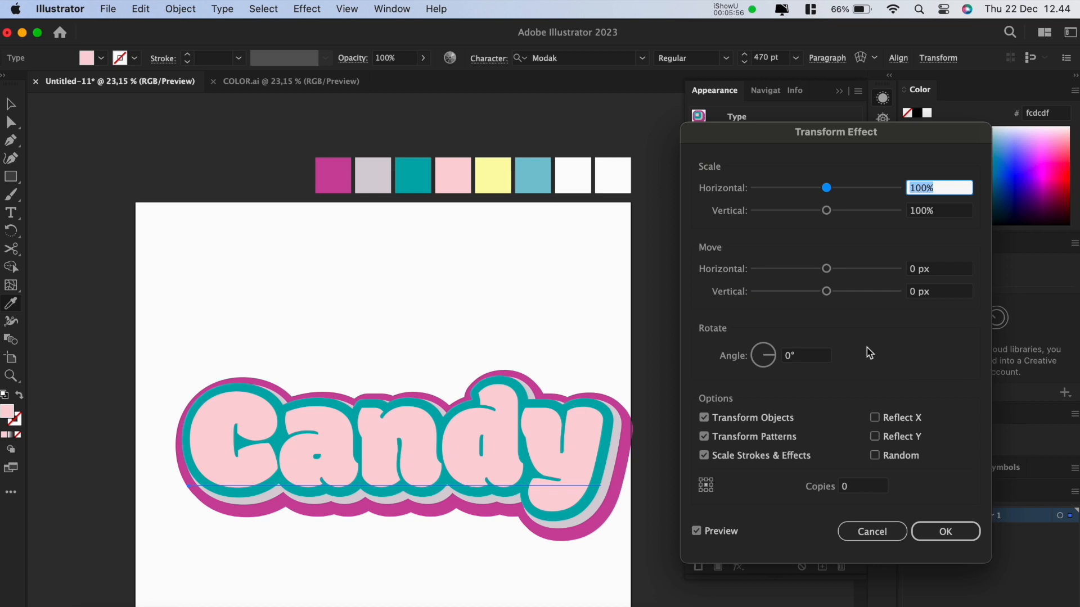
click(940, 274)
text(1)
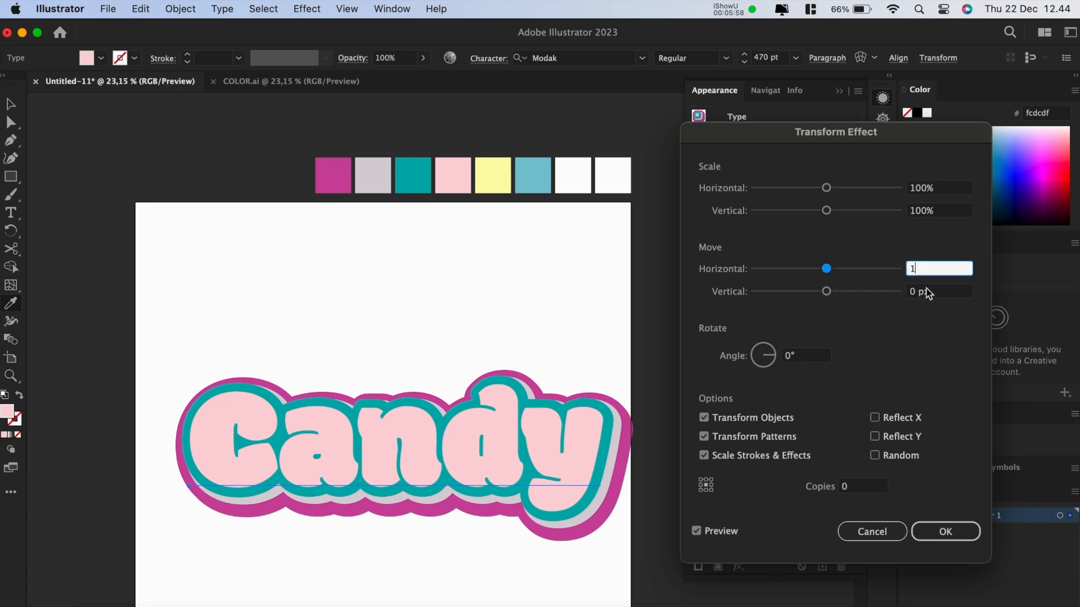
click(926, 290)
text(1)
click(867, 489)
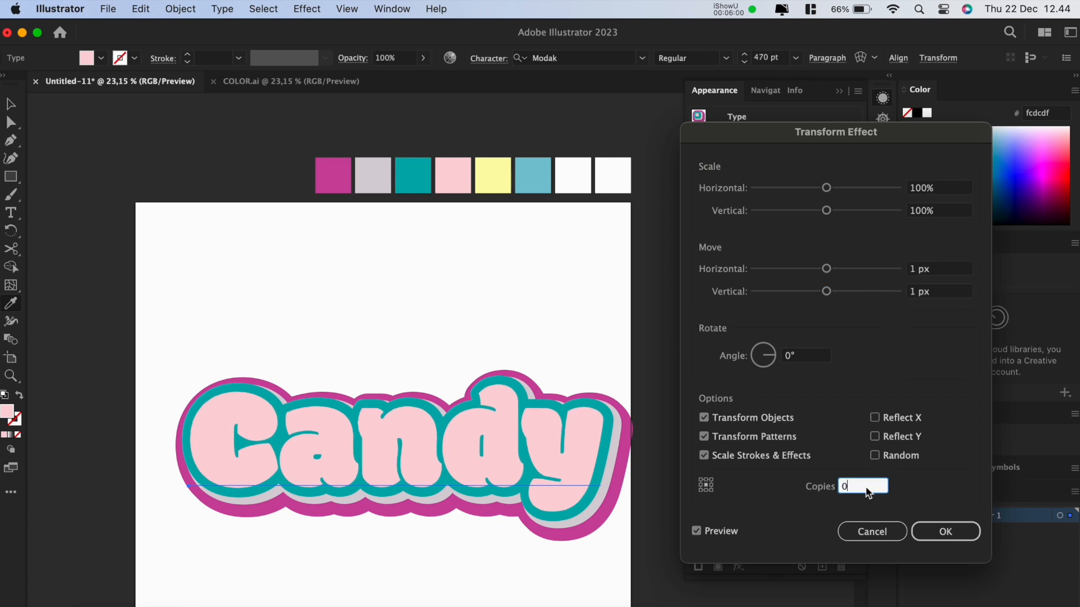
click(926, 533)
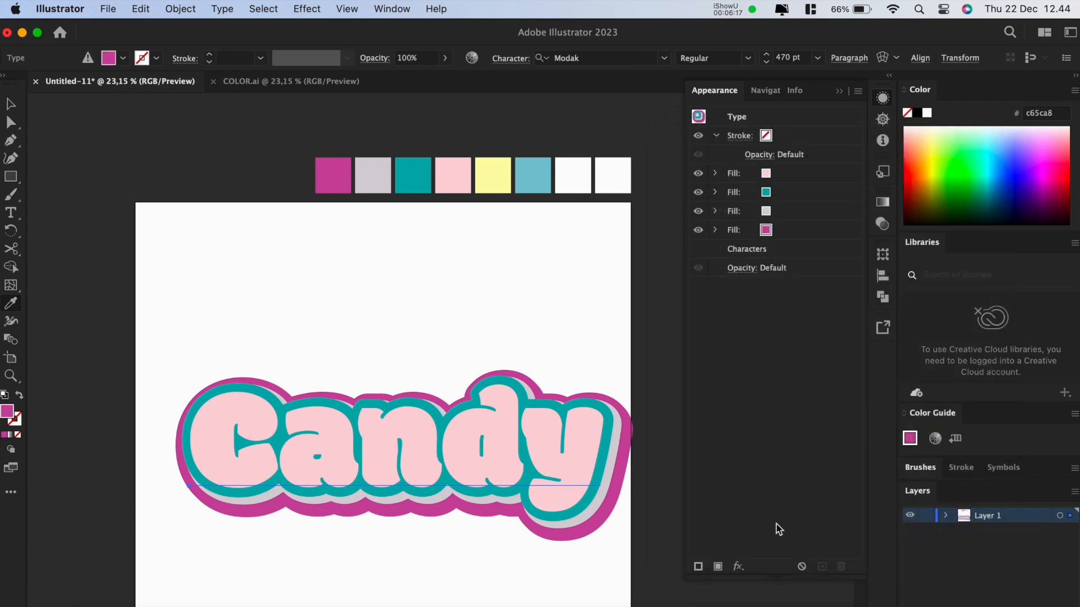
Step: Apply an Offset Path effect of 29 px with round joins to the light pink fill
click(798, 179)
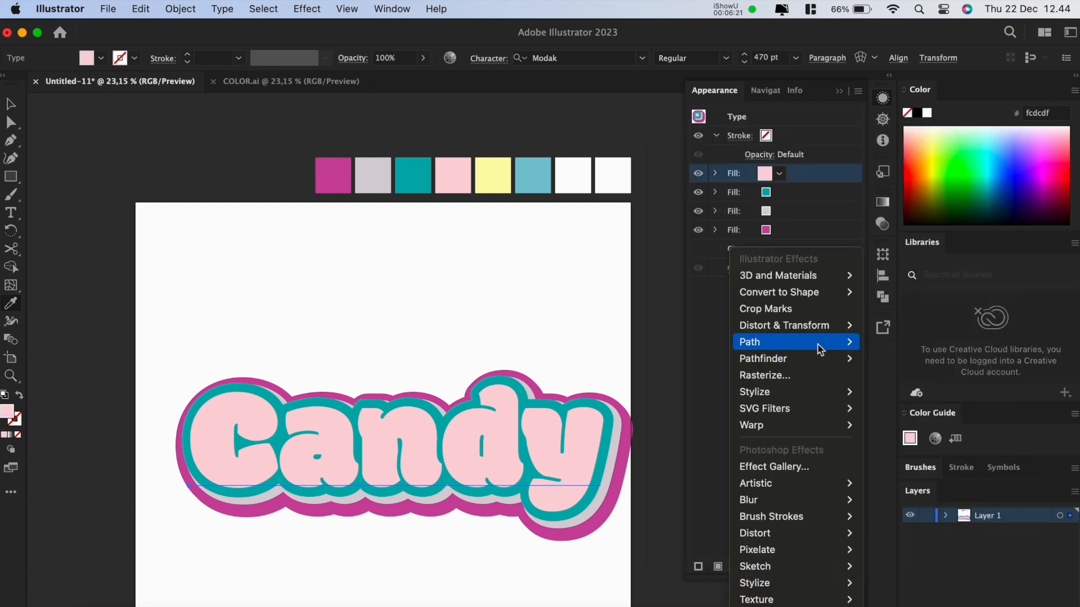
mouse_move(819, 345)
click(887, 344)
text(29)
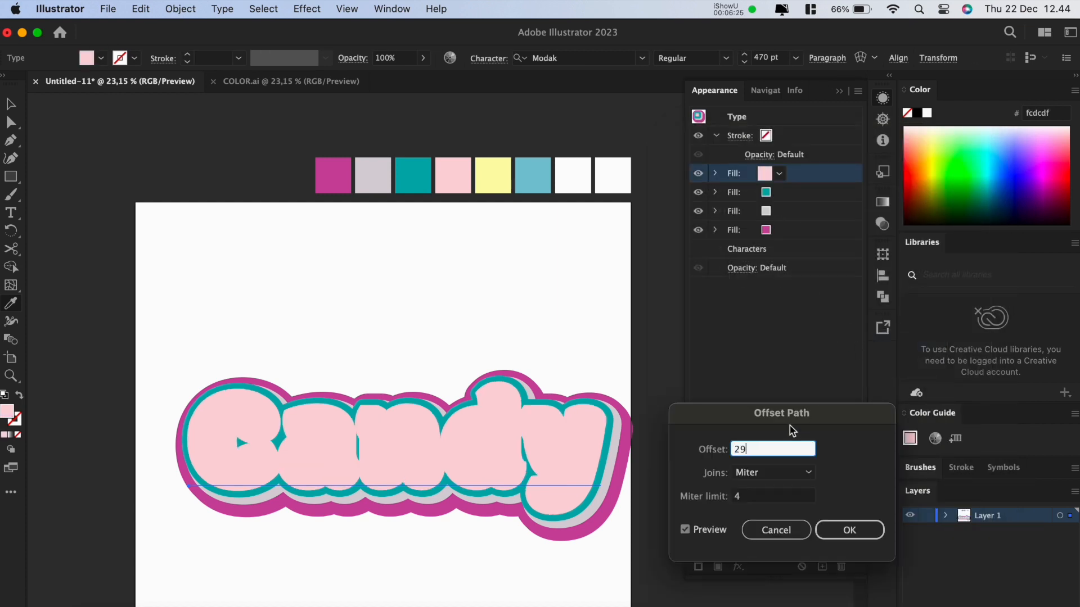
click(803, 473)
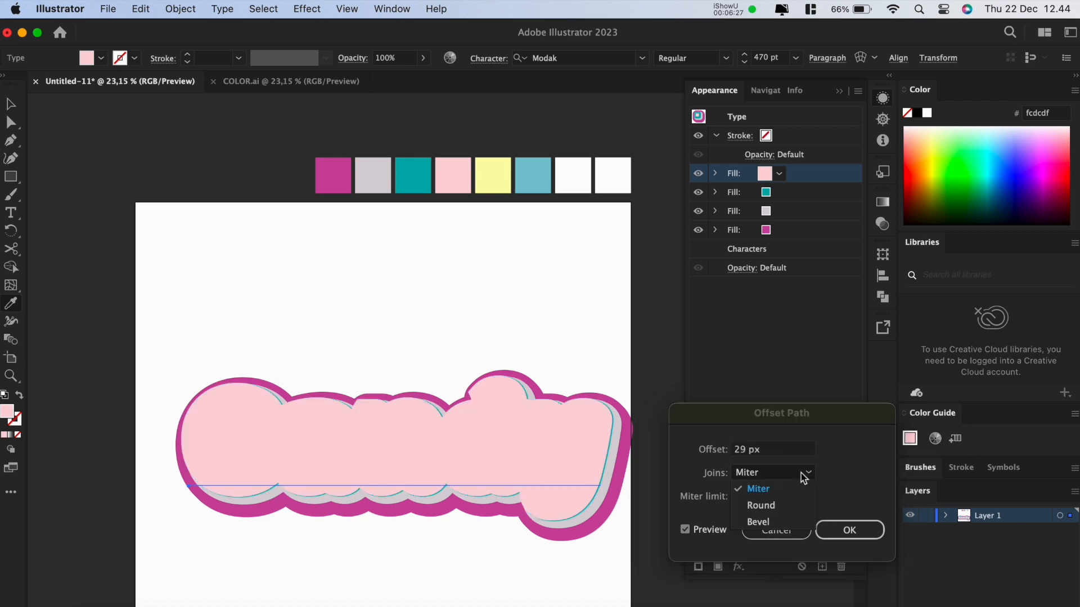
click(794, 504)
click(825, 529)
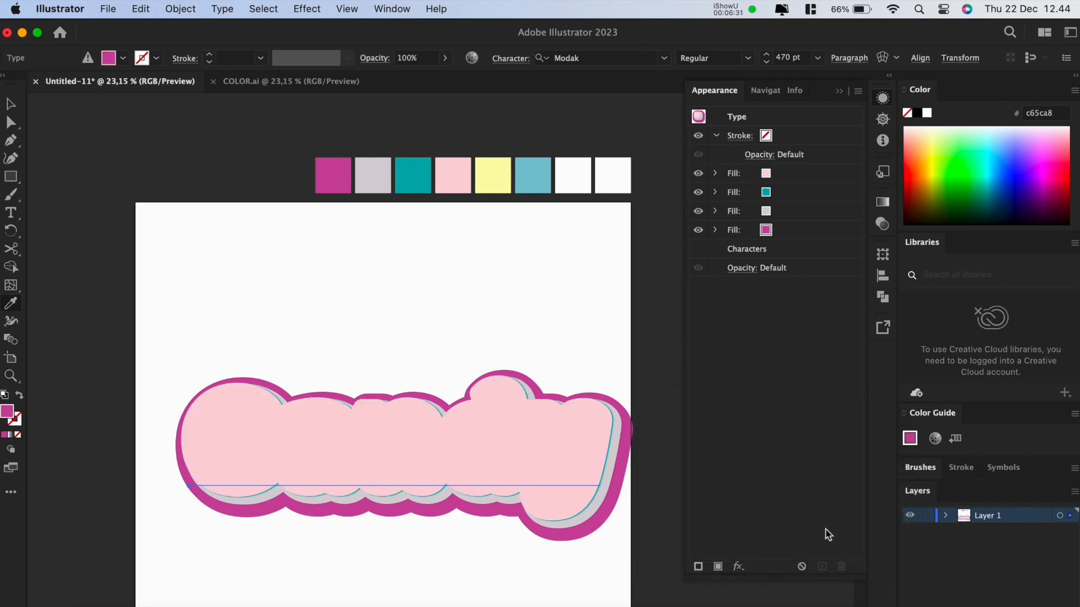
Step: Add another fill, place it between the stroke and the light pink fill, and color it from the yellow square
click(718, 567)
drag(830, 144, 830, 183)
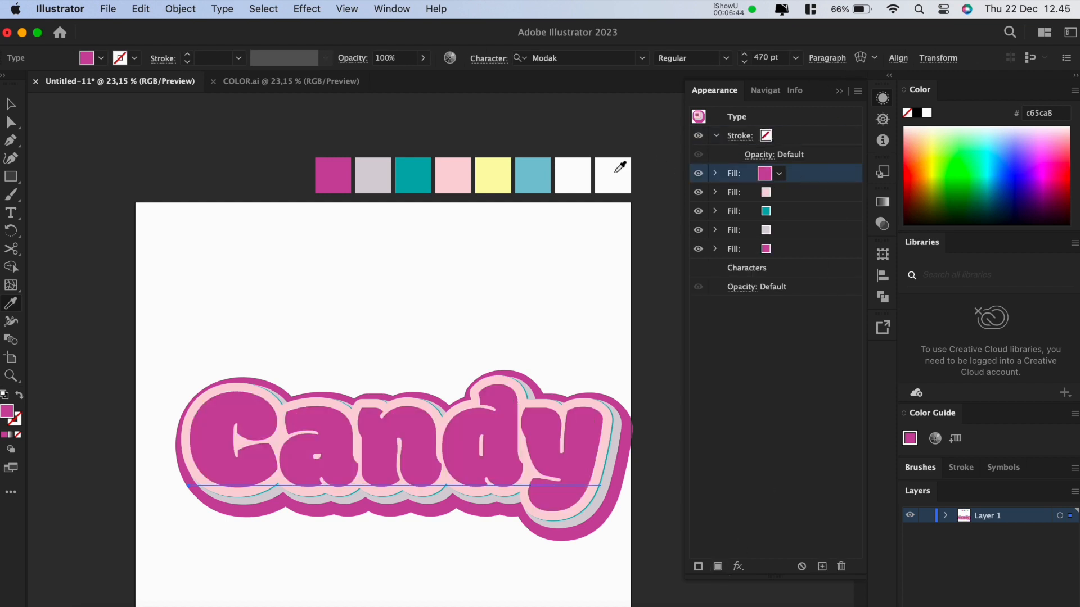
click(500, 179)
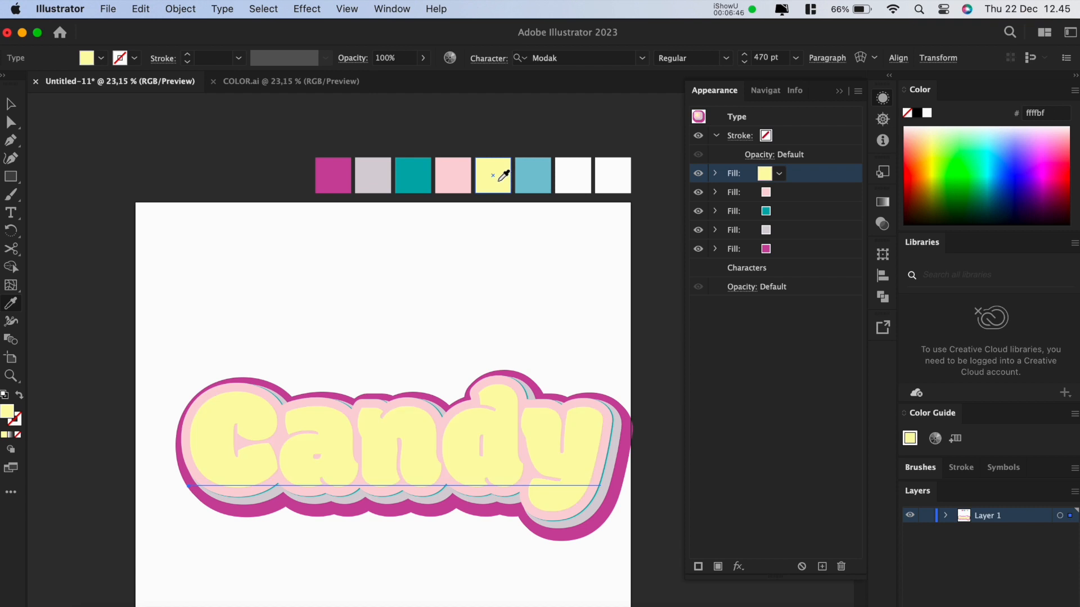
Step: Add a Transform effect to the yellow fill that moves it 15 px horizontally and -7 px vertically
click(717, 176)
click(738, 566)
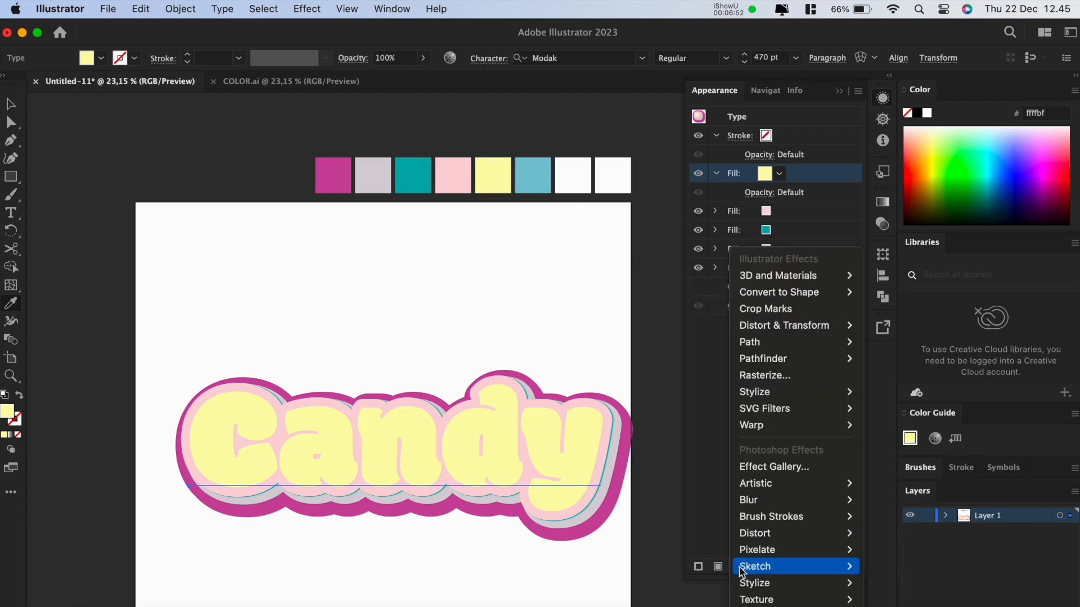
mouse_move(815, 328)
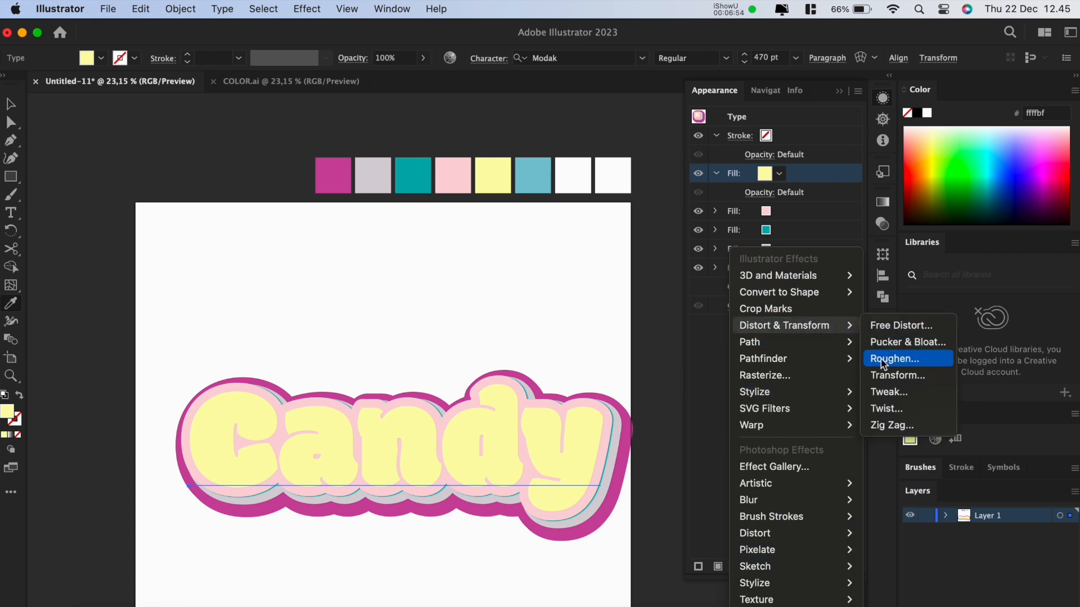
click(887, 374)
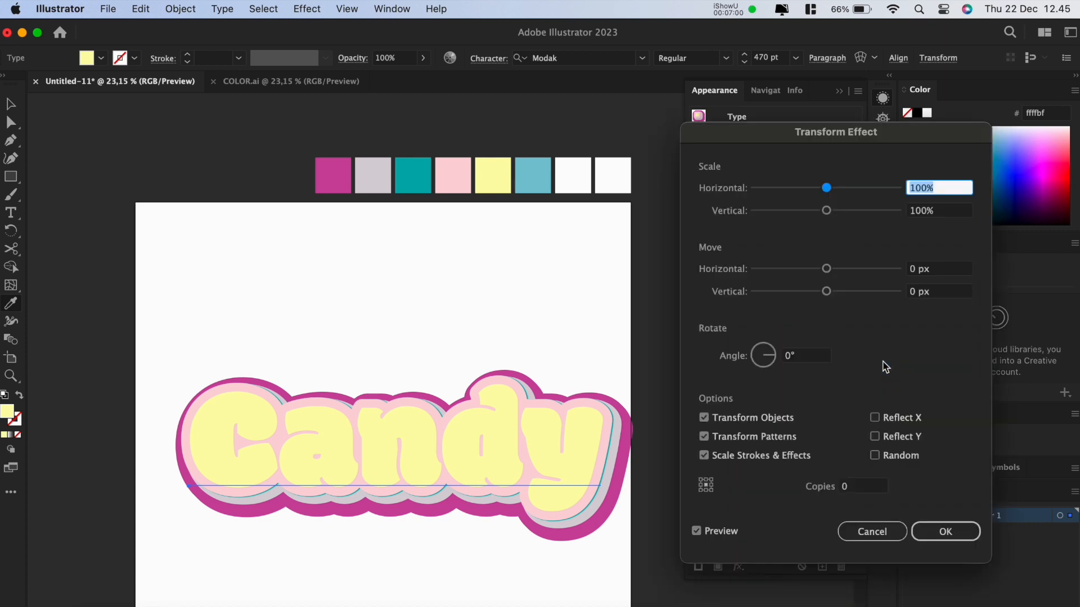
click(907, 271)
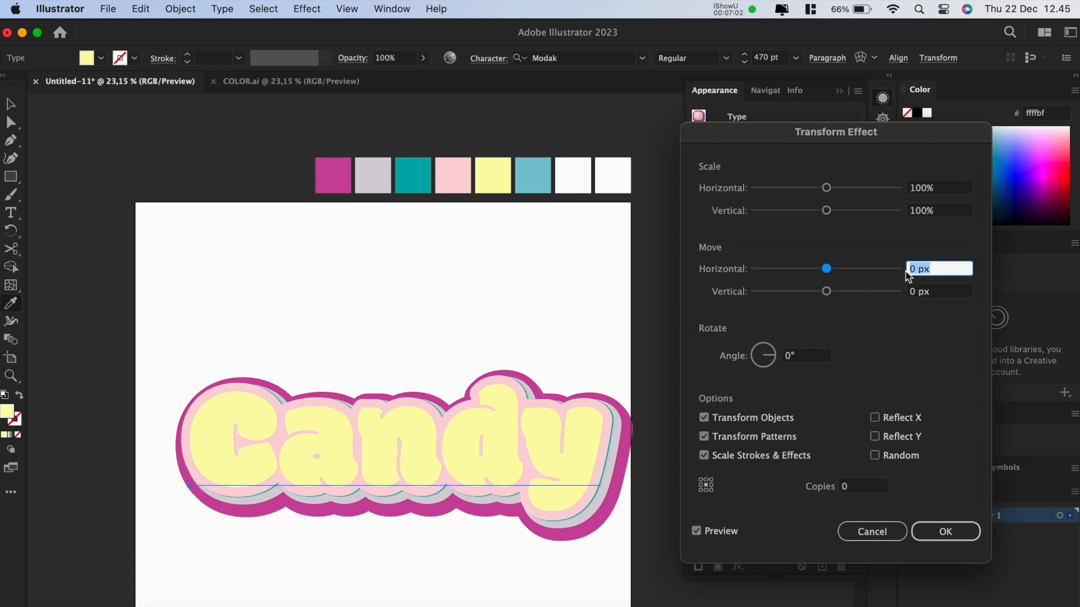
text(15)
click(931, 295)
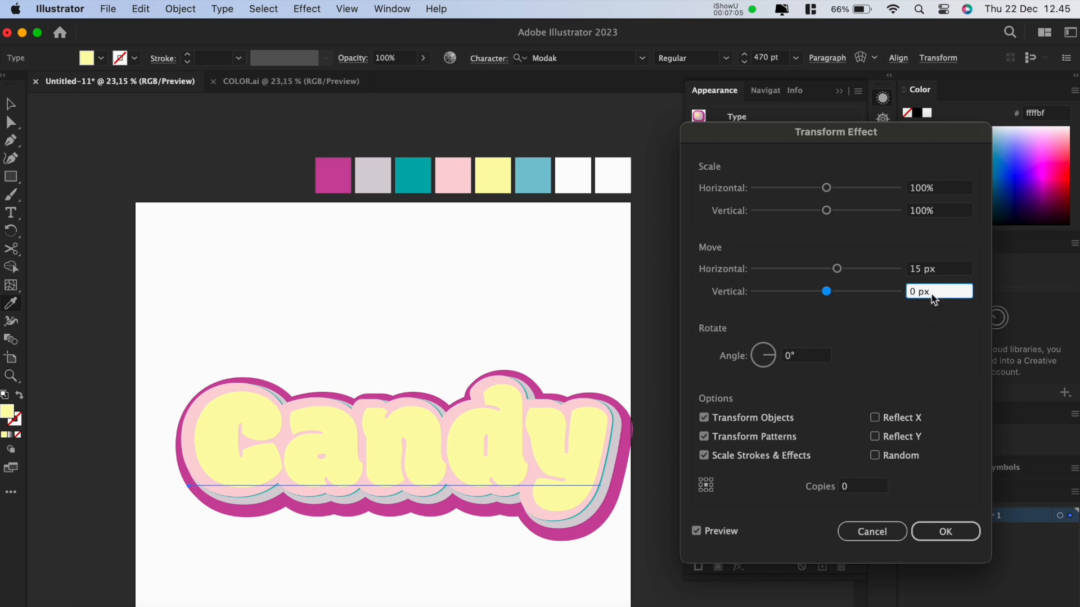
drag(916, 291, 864, 290)
key(Down)
key(Down)
key(Down)
key(Down)
key(Down)
key(Down)
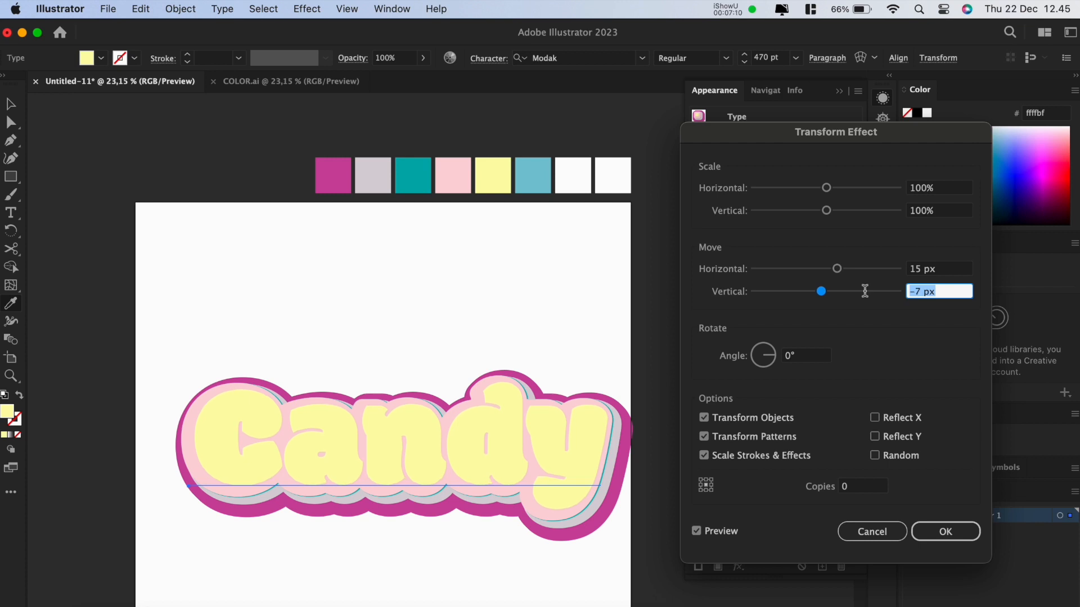
click(929, 538)
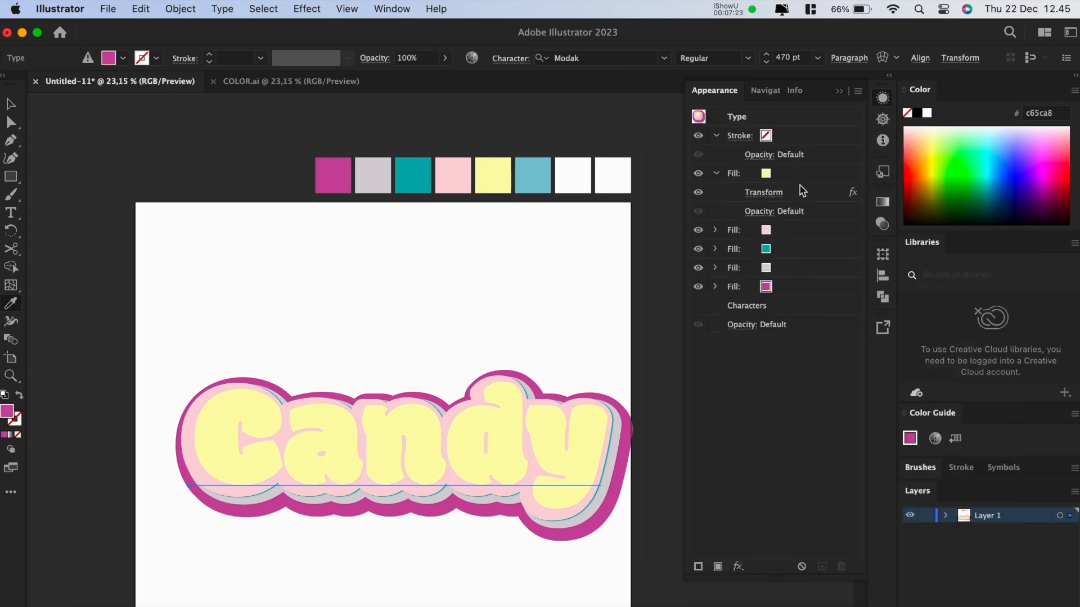
Step: Add a second Transform effect to the yellow fill, moving it -9 px horizontally and 3 px vertically
click(802, 179)
click(737, 567)
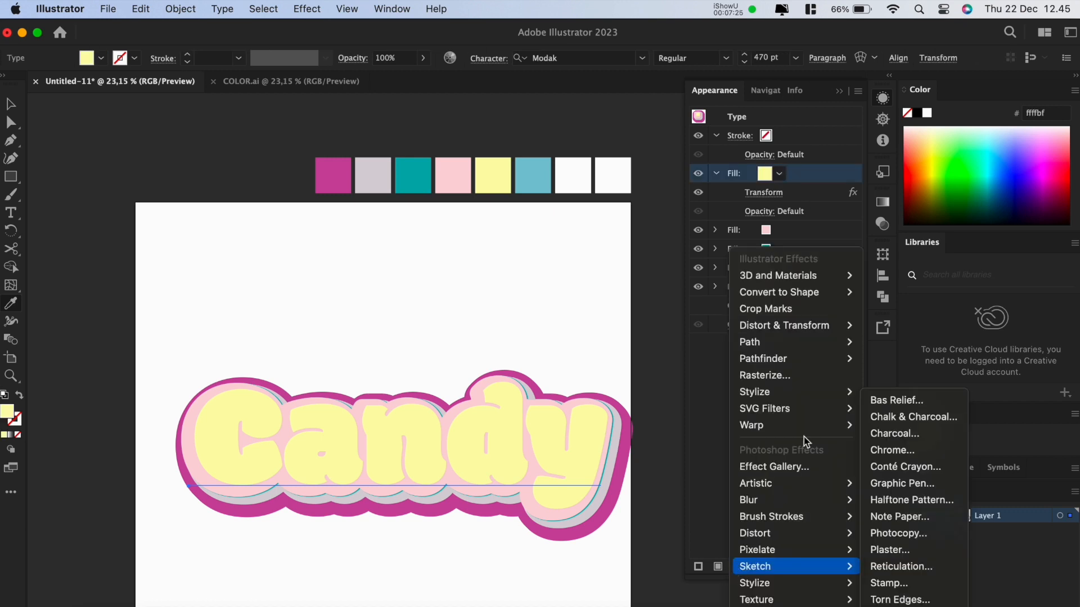
mouse_move(820, 326)
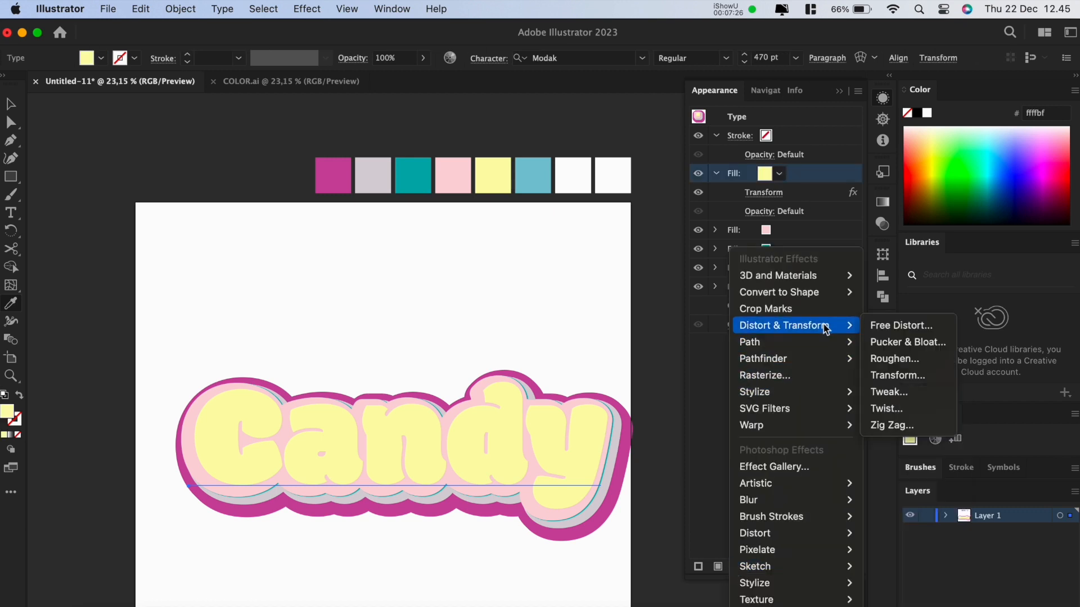
click(897, 375)
drag(945, 270, 905, 268)
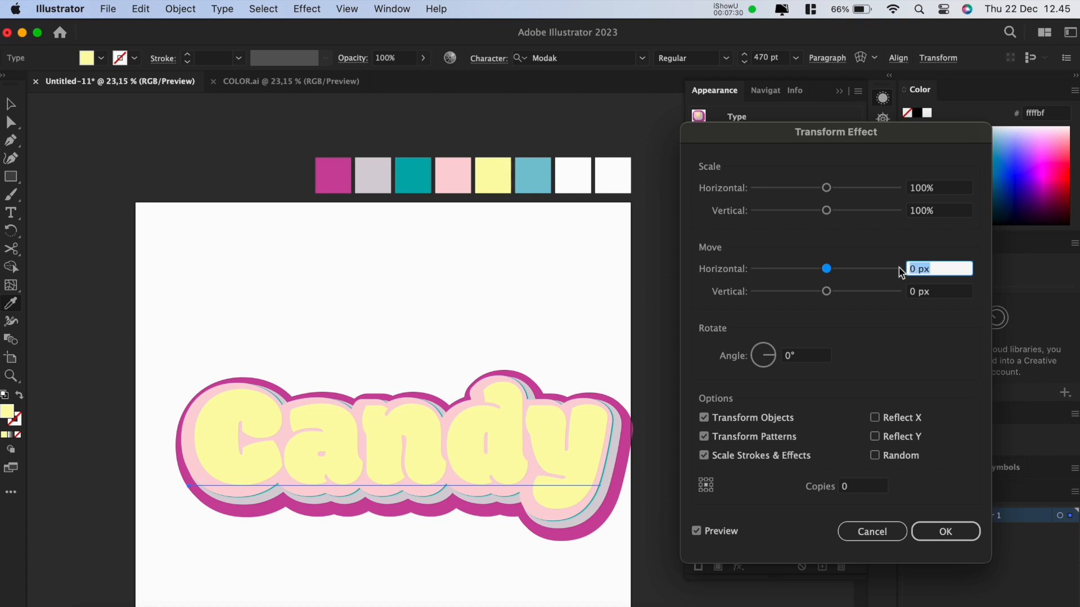
key(Down)
key(Down)
key(Down)
key(Down)
key(Down)
key(Down)
key(Down)
key(Down)
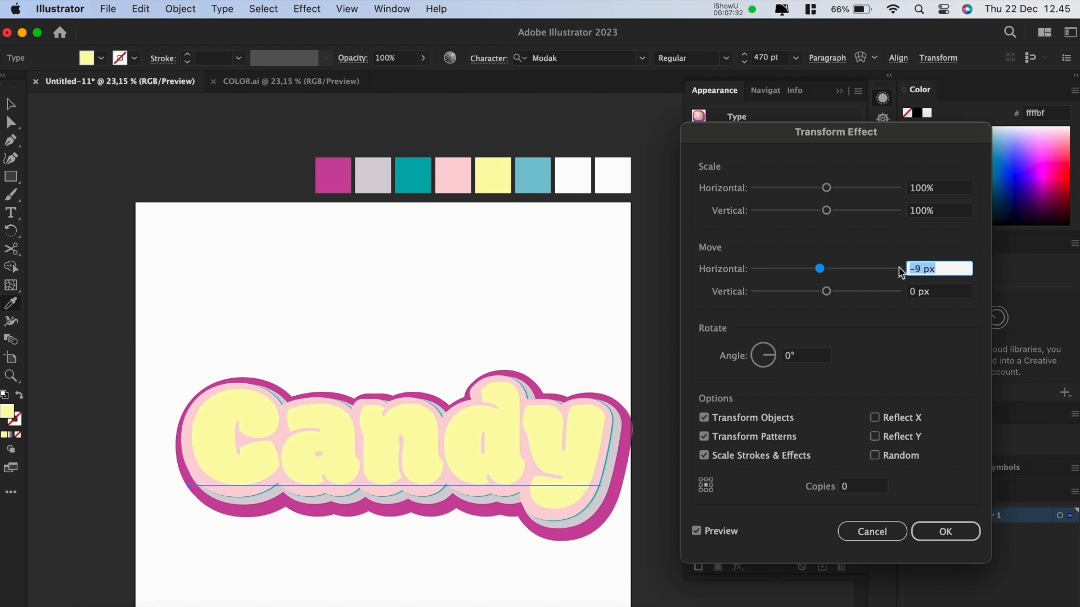
click(912, 299)
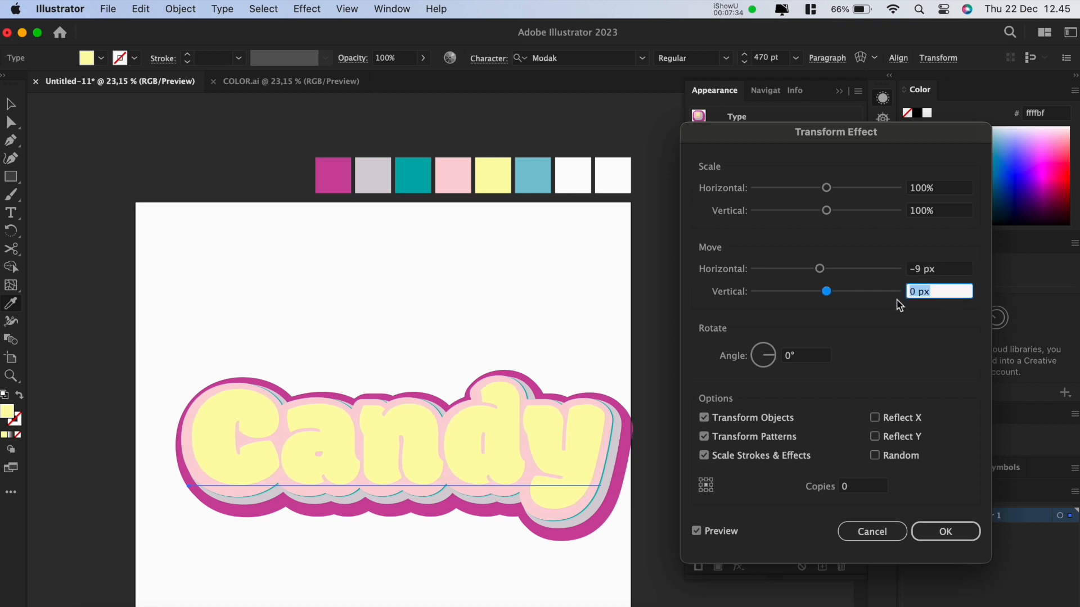
text(3)
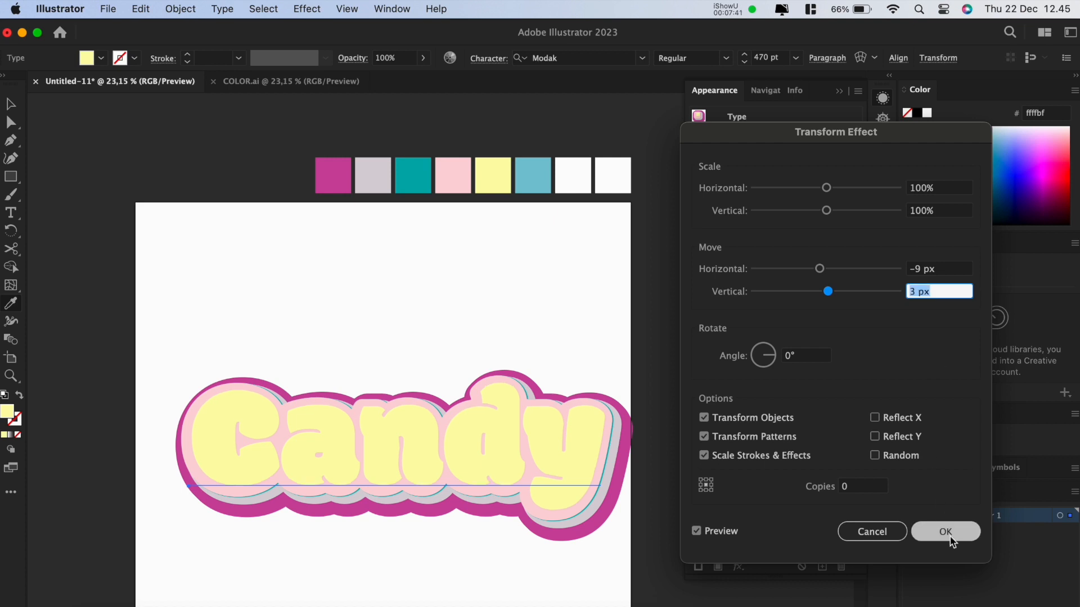
click(945, 531)
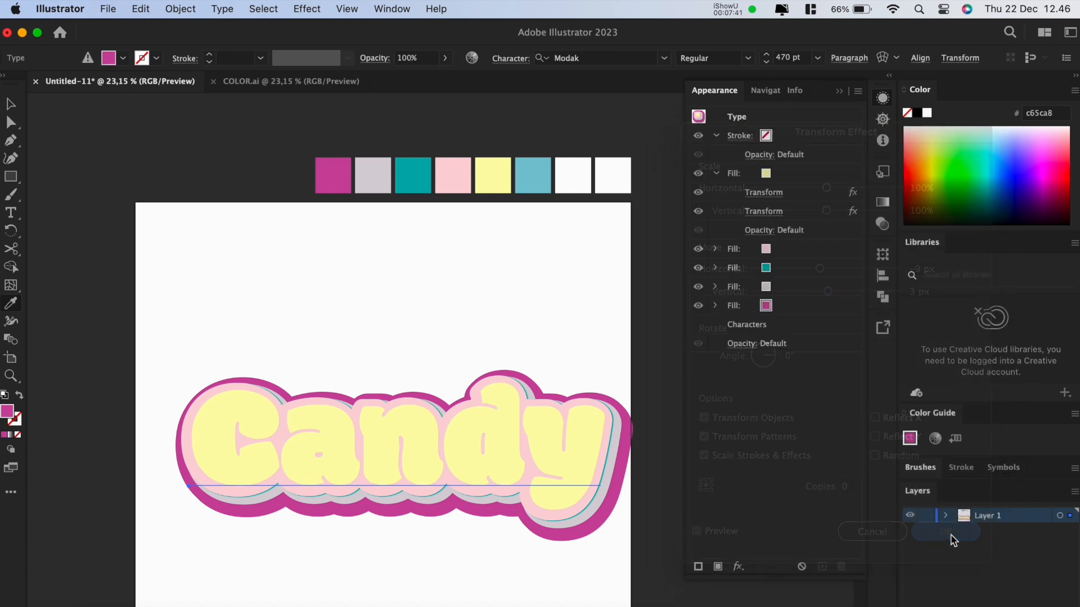
Step: Apply an Offset Path effect of 10 px with round joins to the yellow fill, then collapse that fill's effects
click(817, 167)
click(738, 567)
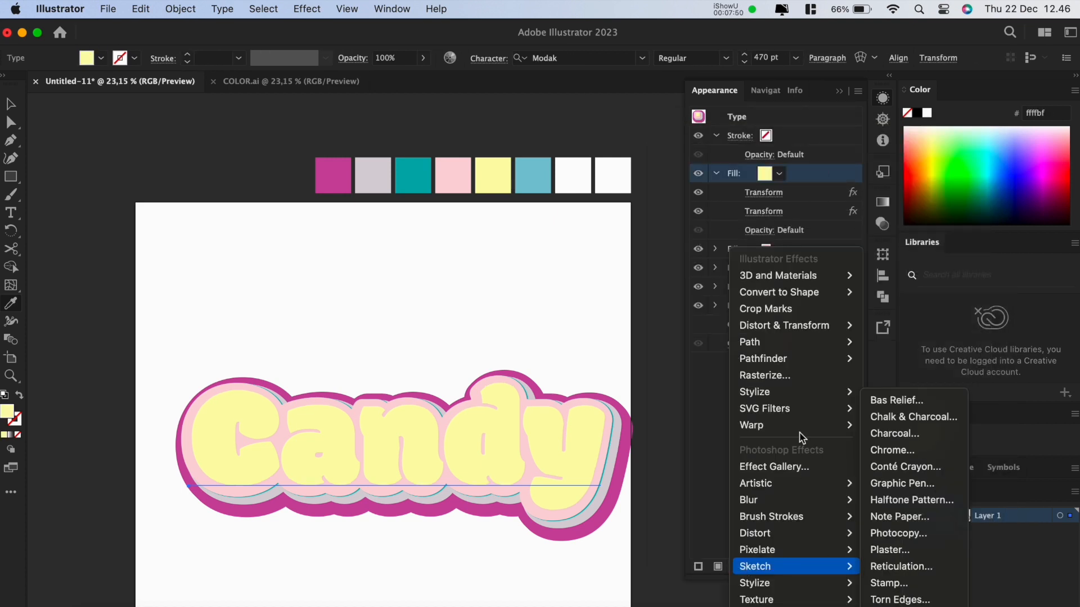
mouse_move(814, 337)
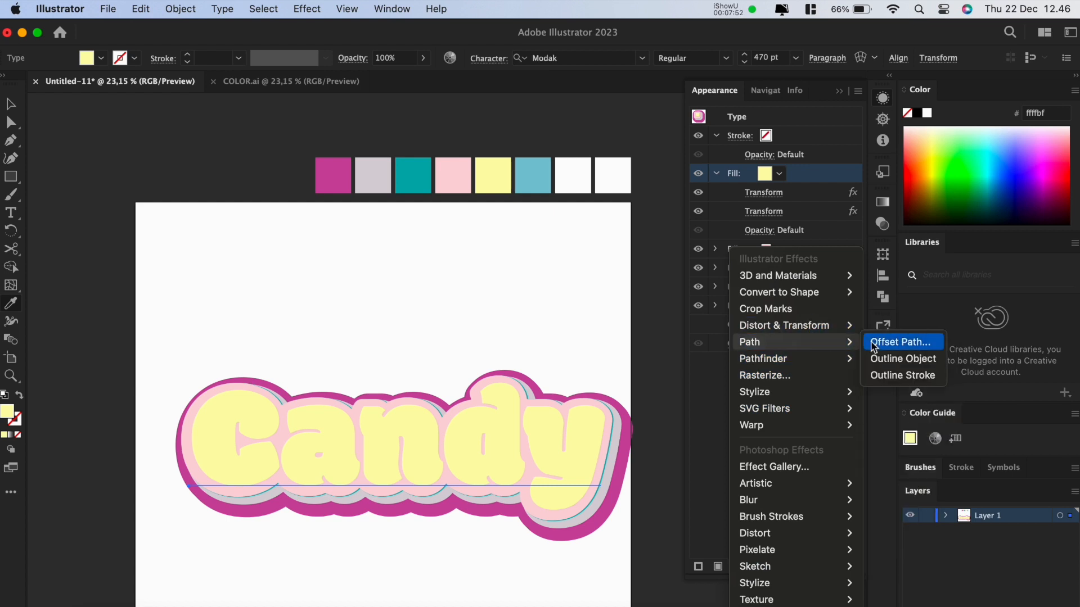
click(873, 345)
click(778, 472)
click(779, 490)
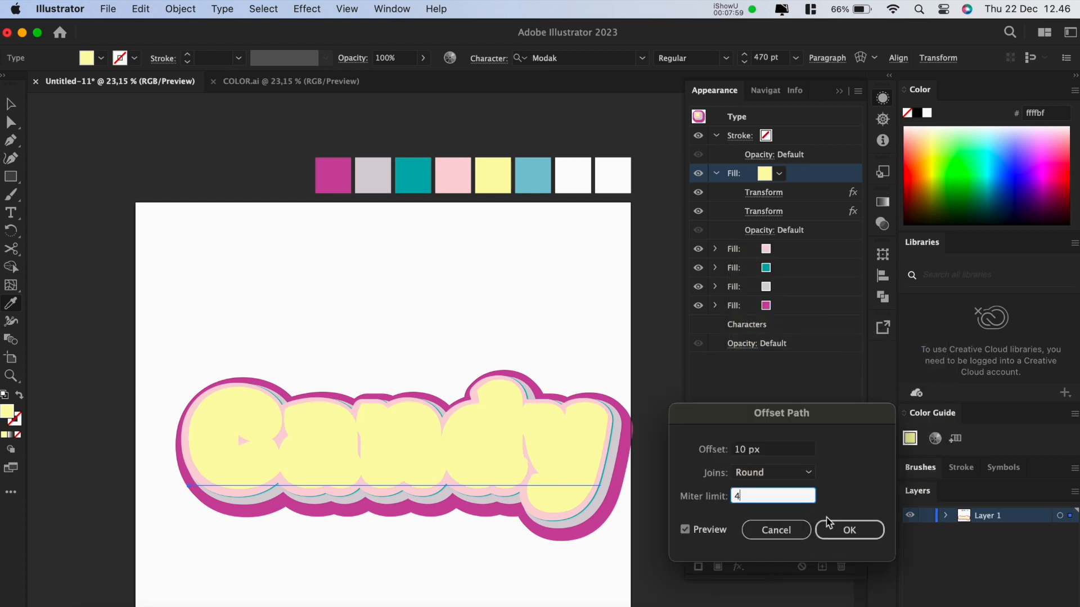
click(846, 531)
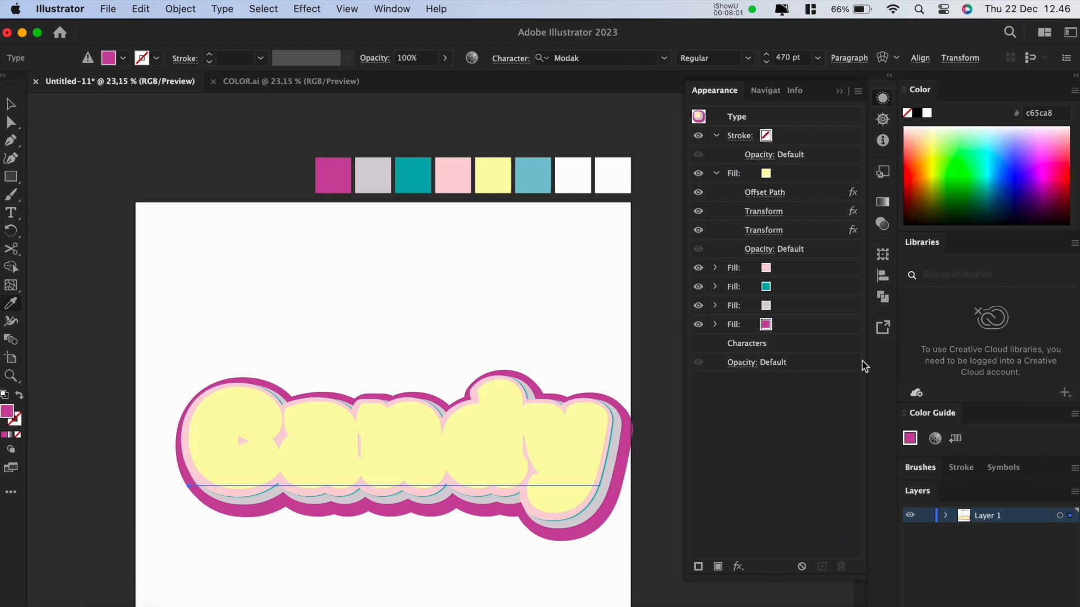
click(717, 174)
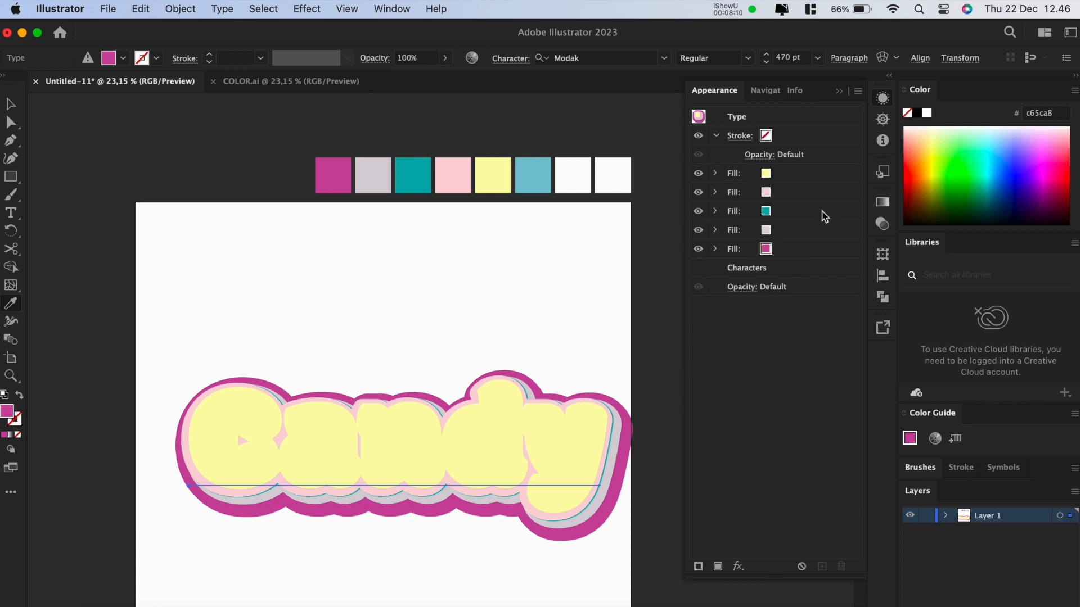
Step: Add another fill, place it between the stroke and the yellow fill, and color it from the light blue square
click(717, 566)
drag(824, 139, 822, 181)
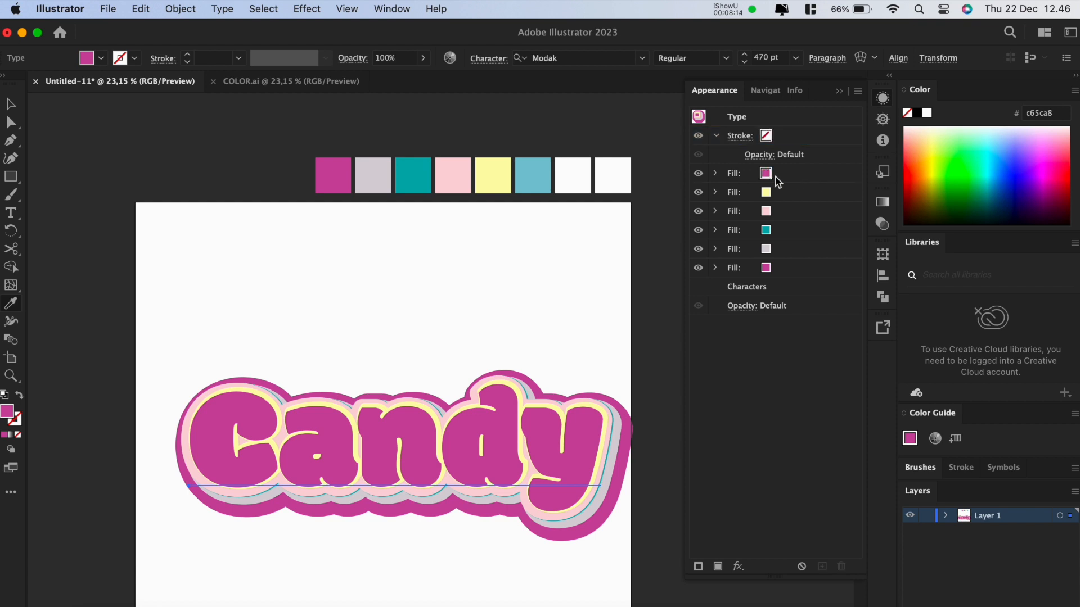
click(543, 172)
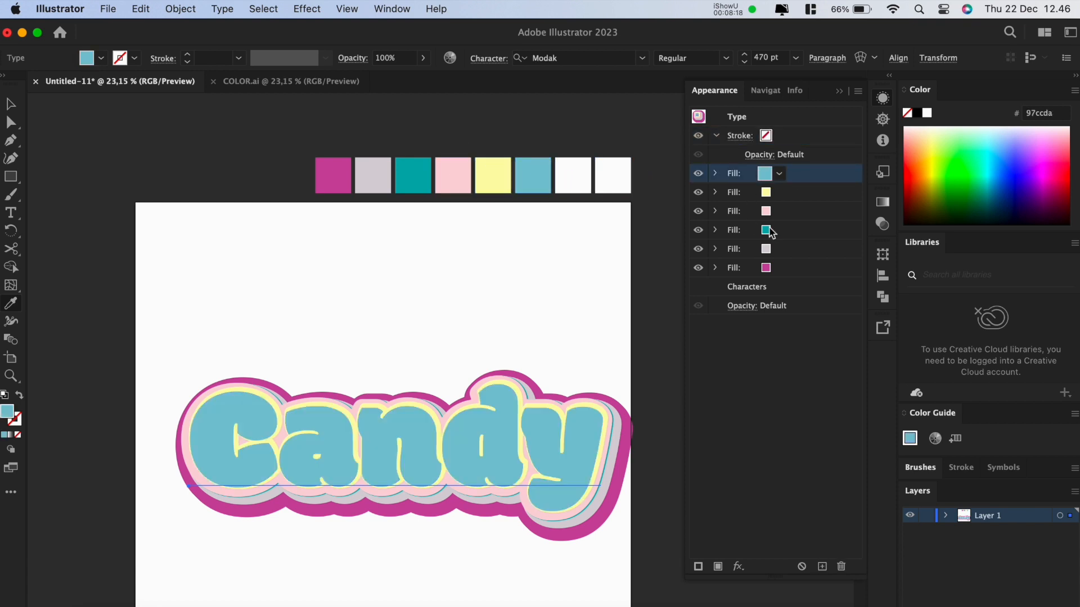
Step: Add a Transform effect to the light blue fill that moves it 15 px horizontally and -8 px vertically
click(738, 566)
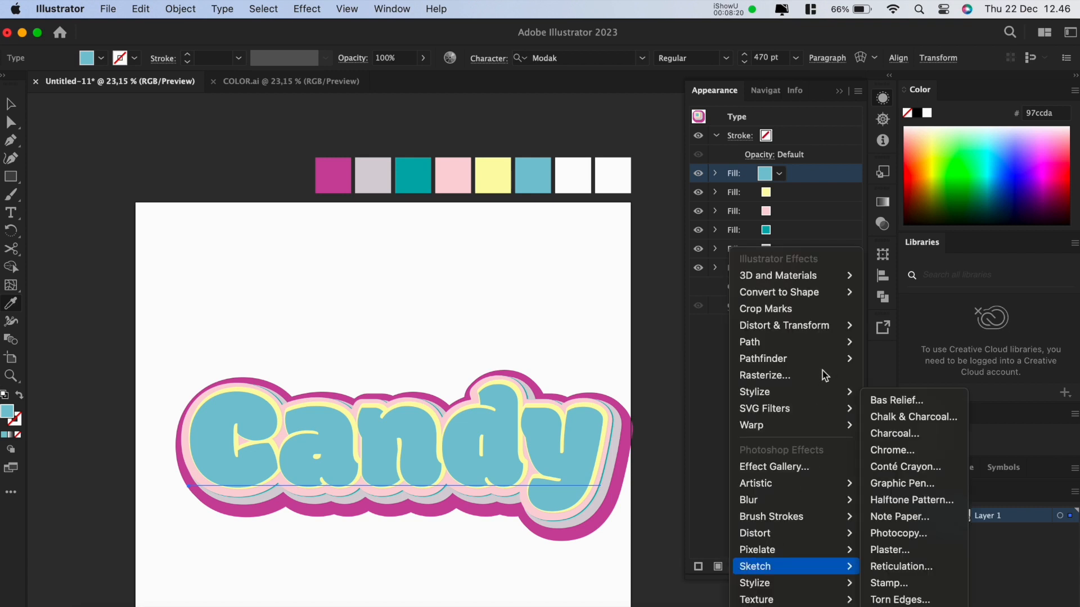
mouse_move(834, 337)
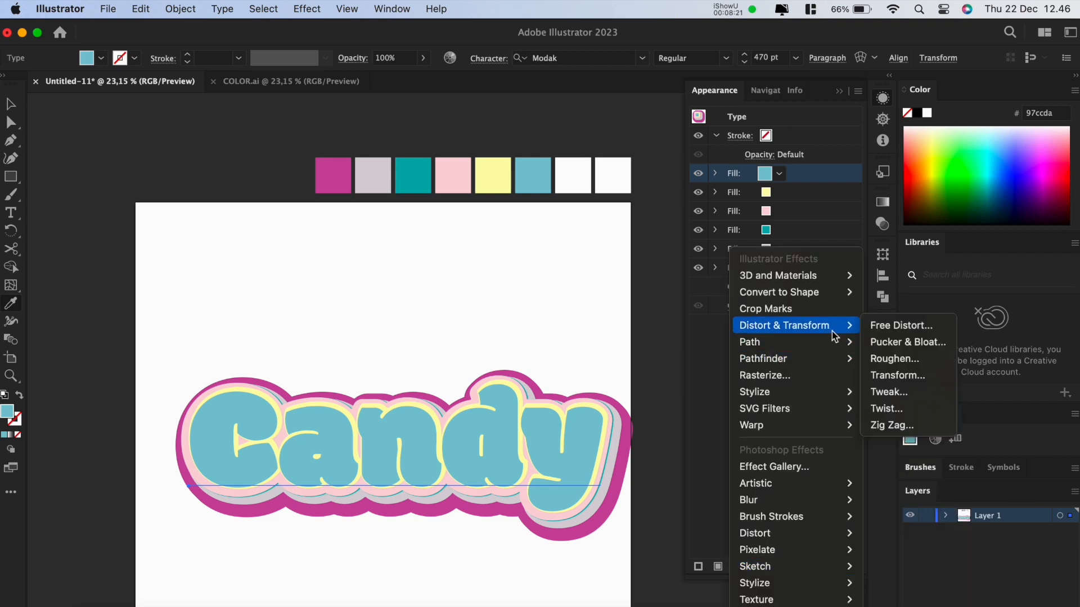
click(888, 374)
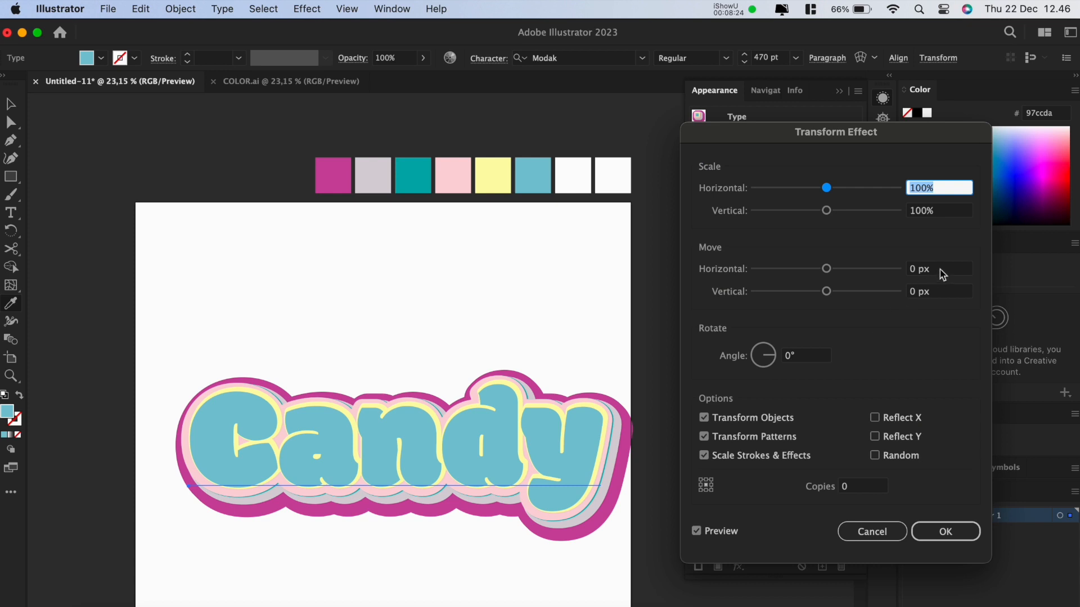
click(939, 269)
text(15)
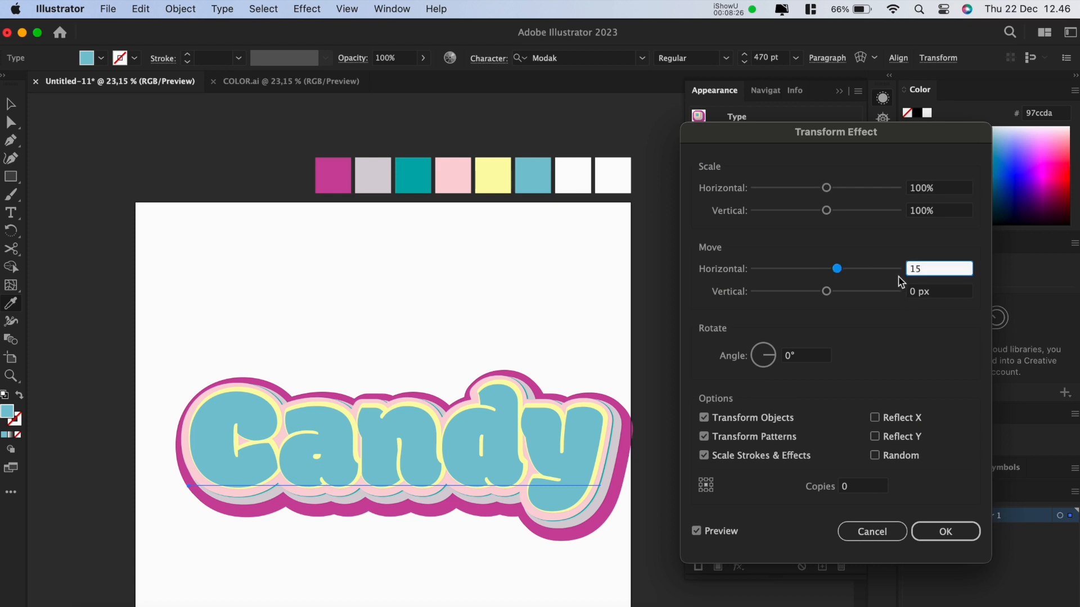
click(957, 293)
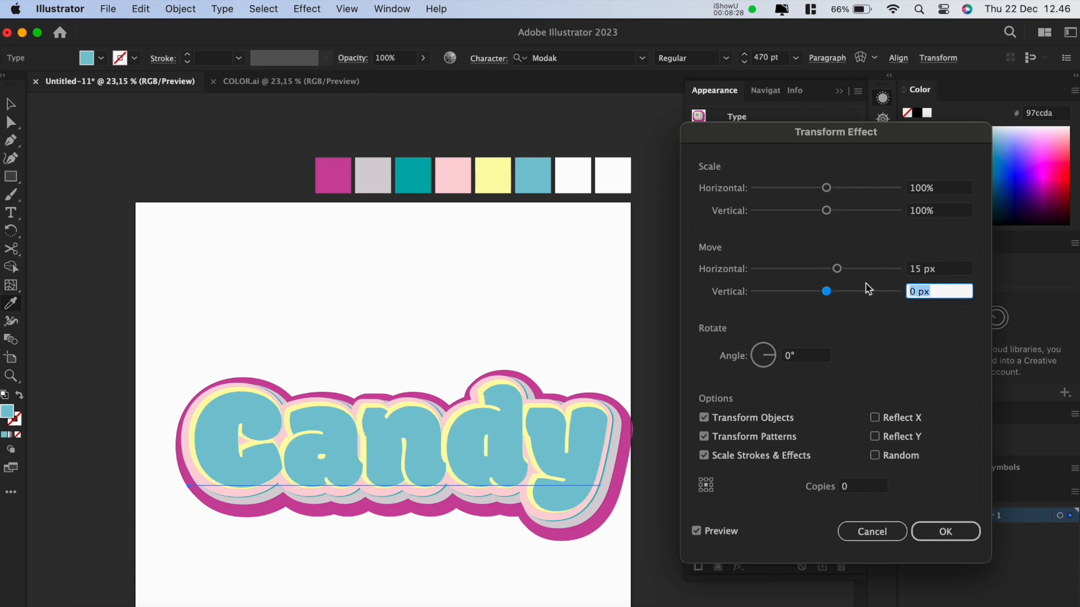
text(-8)
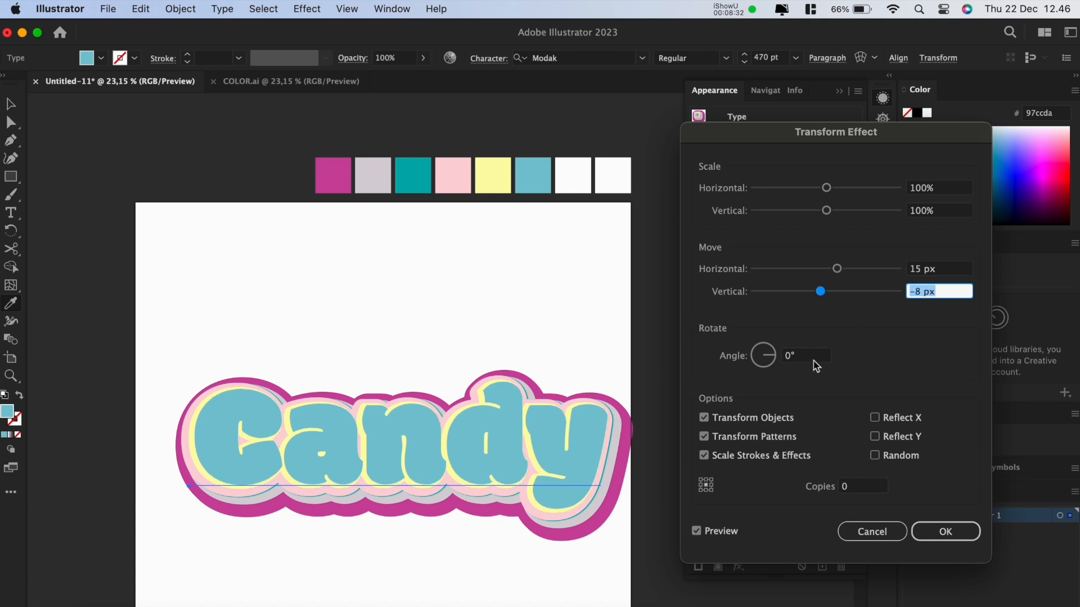
click(928, 532)
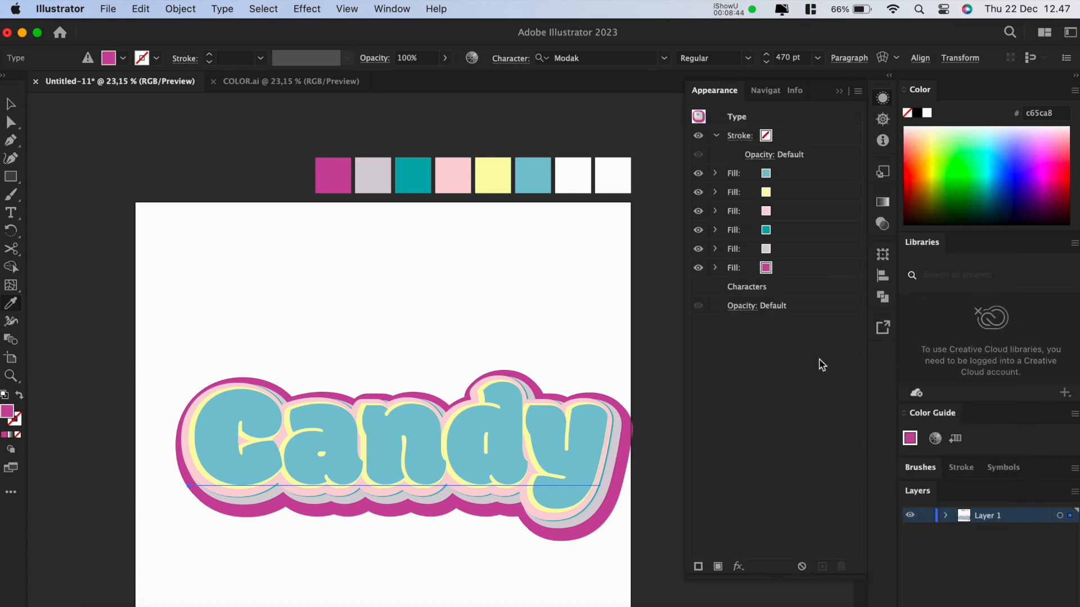
Step: Add a second Transform effect to the light blue fill, moving it -9 px horizontally and 3 px vertically
click(809, 177)
click(738, 567)
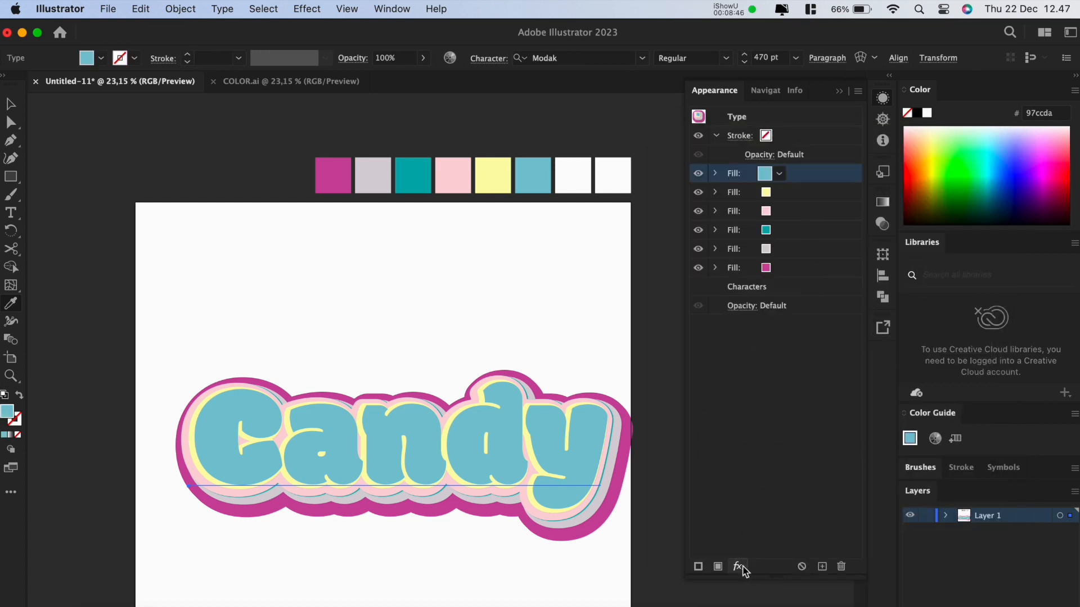
mouse_move(840, 326)
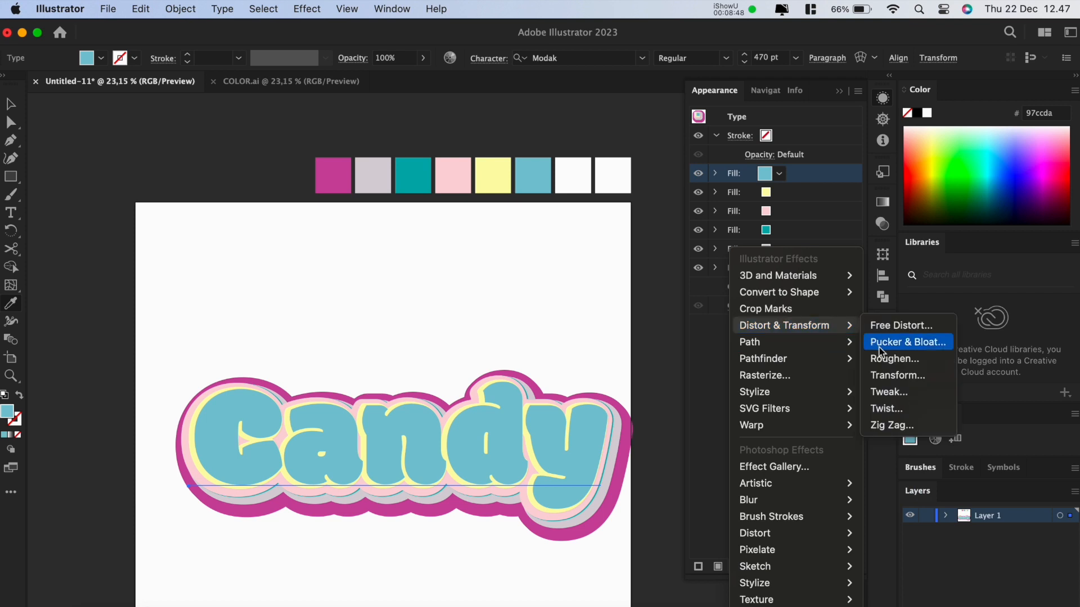
click(894, 376)
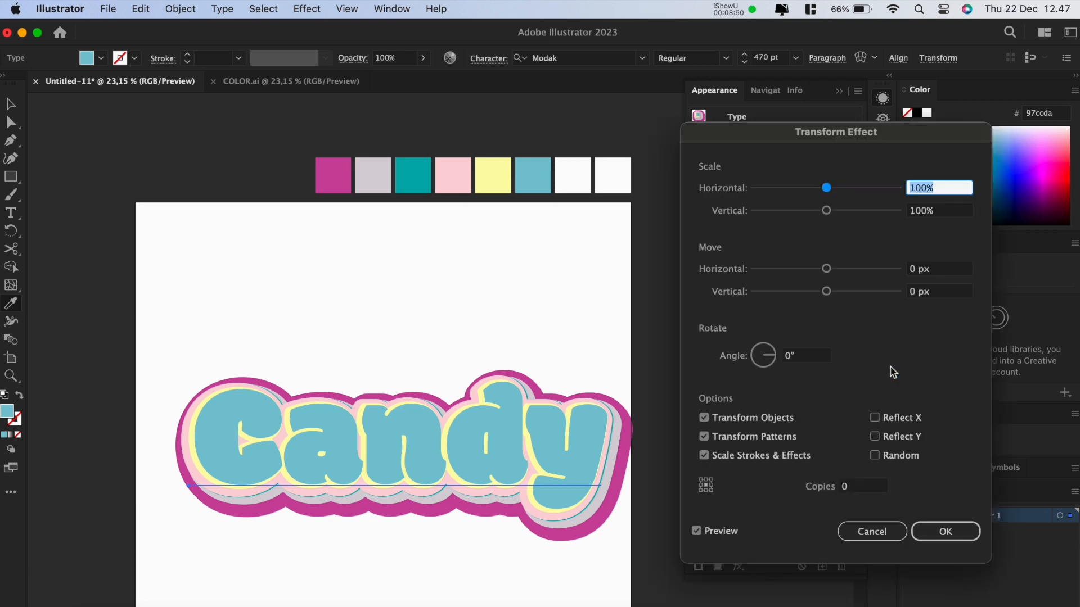
click(945, 269)
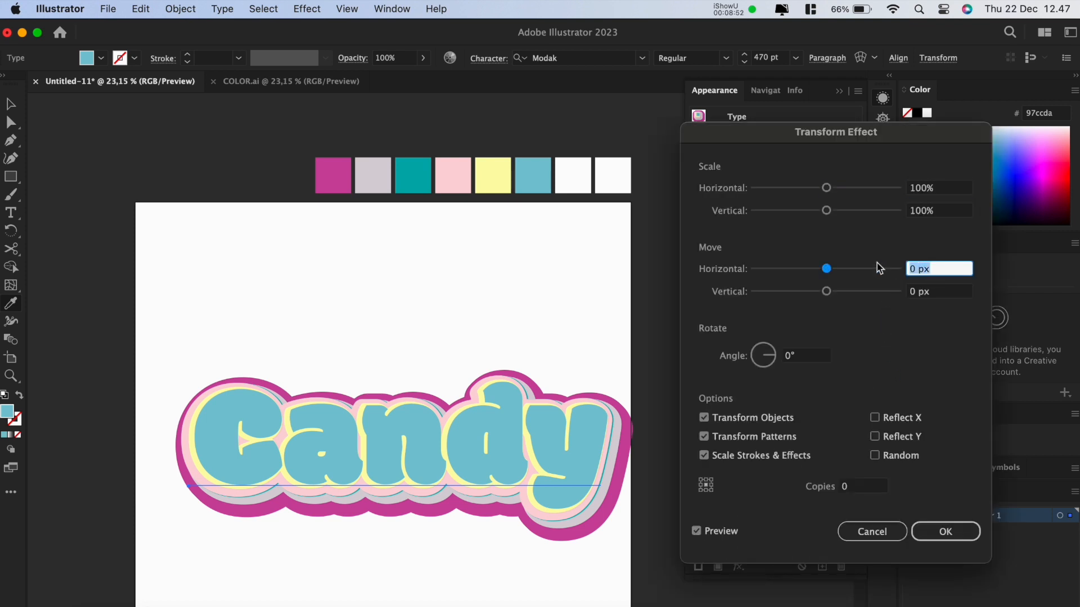
text(-10)
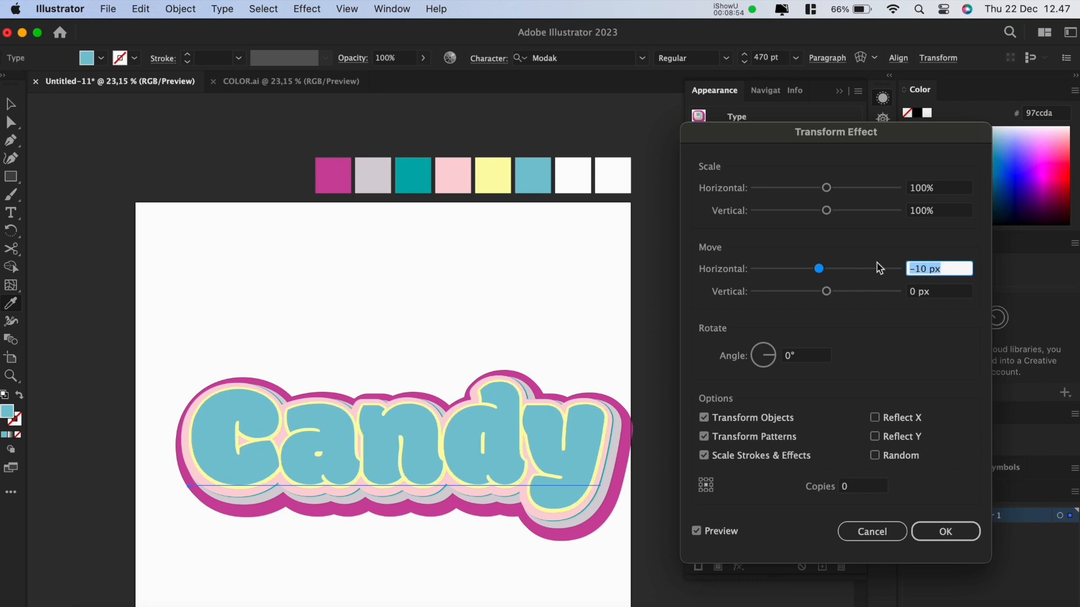
key(Up)
click(951, 291)
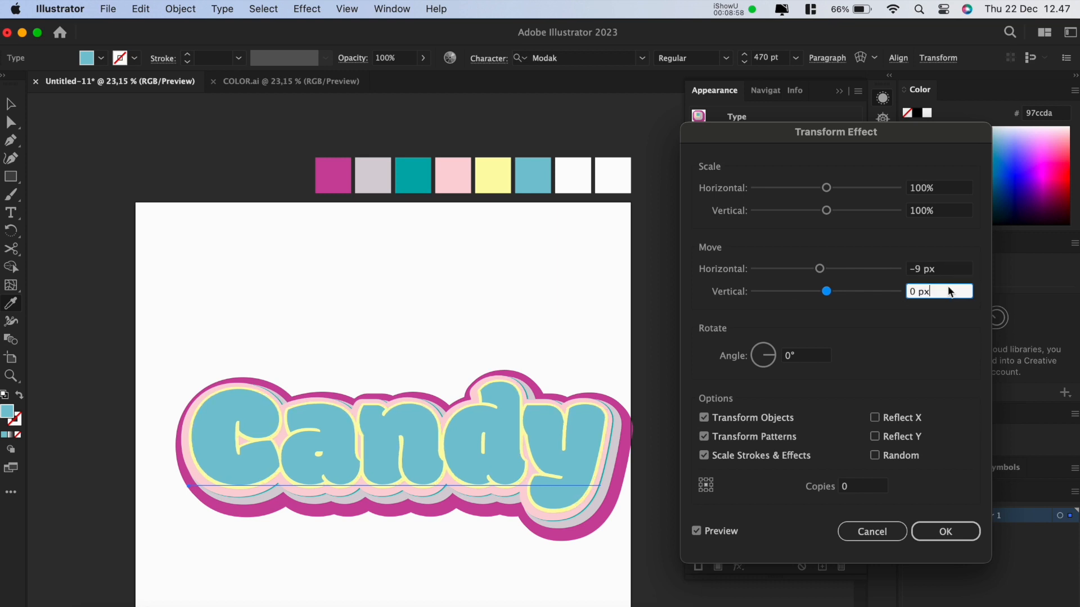
drag(956, 288, 889, 291)
text(3)
click(946, 530)
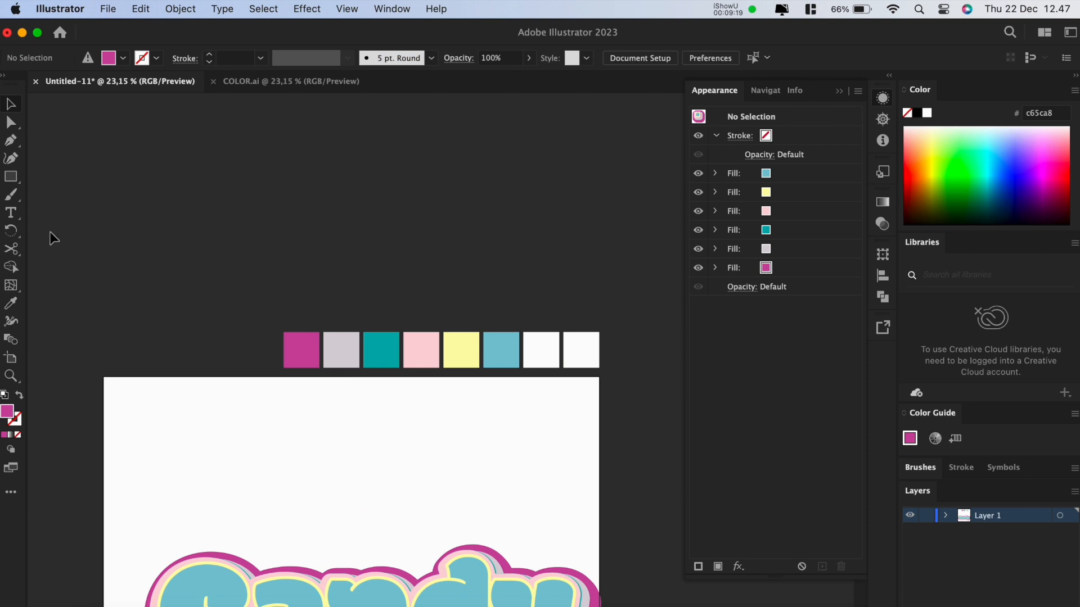
Step: With default colors and no fill, paint overlapping freehand scribble lines about 753 by 555 px above the color squares using the Paintbrush
click(5, 396)
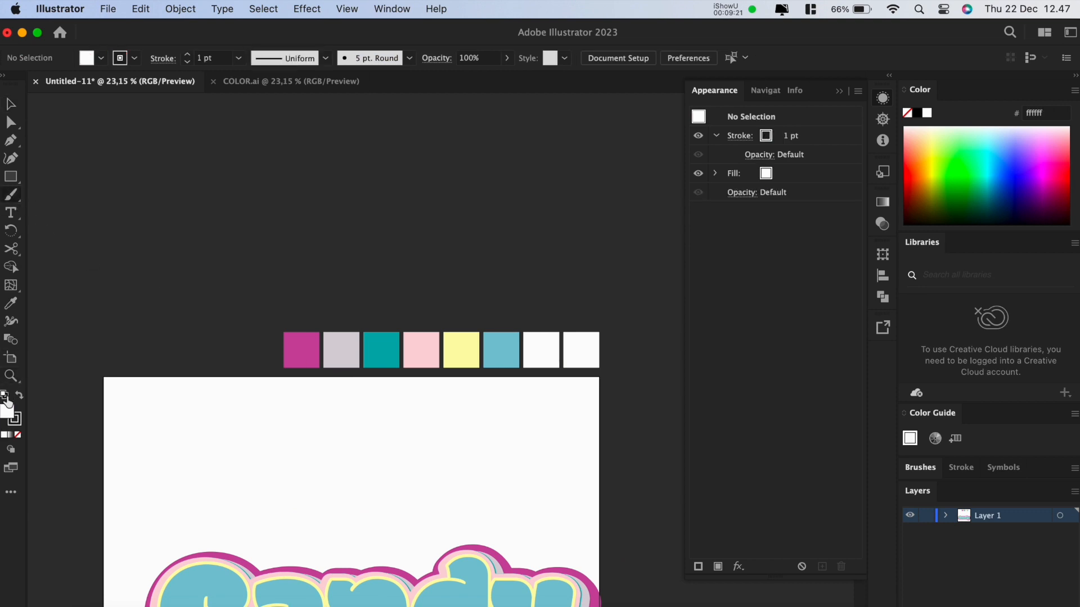
click(19, 435)
scroll(193, 350, up, 2)
mouse_move(396, 182)
mouse_down()
mouse_move(350, 186)
mouse_move(412, 253)
mouse_up()
mouse_move(435, 215)
mouse_down()
mouse_move(457, 235)
mouse_move(379, 296)
mouse_move(280, 211)
mouse_move(278, 230)
mouse_move(491, 318)
mouse_up()
mouse_move(409, 148)
mouse_down()
mouse_move(484, 197)
mouse_move(499, 260)
mouse_up()
Step: Select all the scribble lines and make a pattern swatch from them with the default grid tile options
key(v)
scroll(494, 279, up, 2)
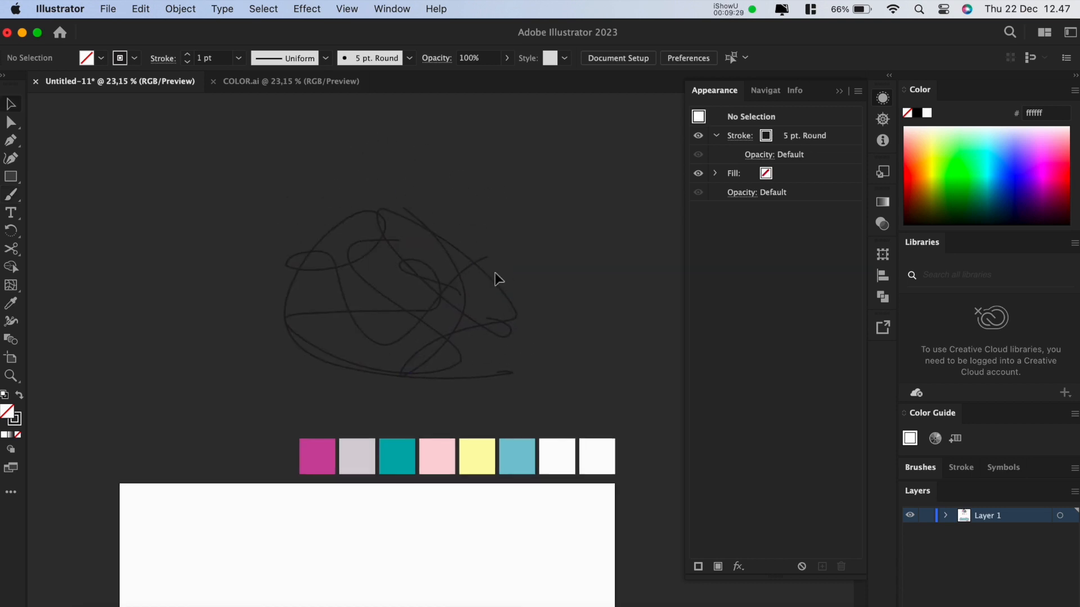
drag(252, 171, 560, 379)
click(180, 9)
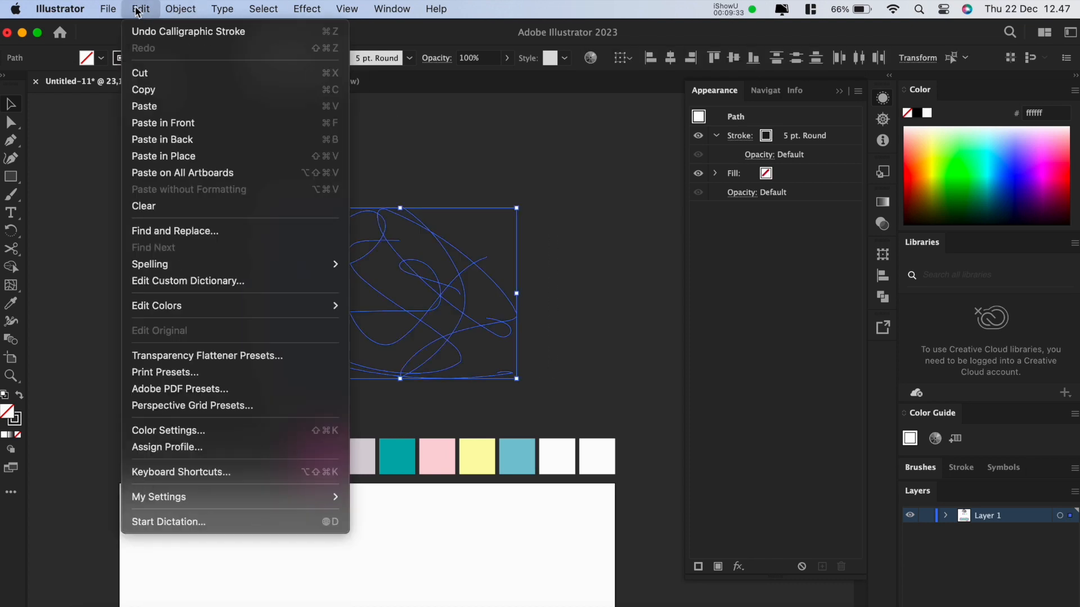
mouse_move(234, 436)
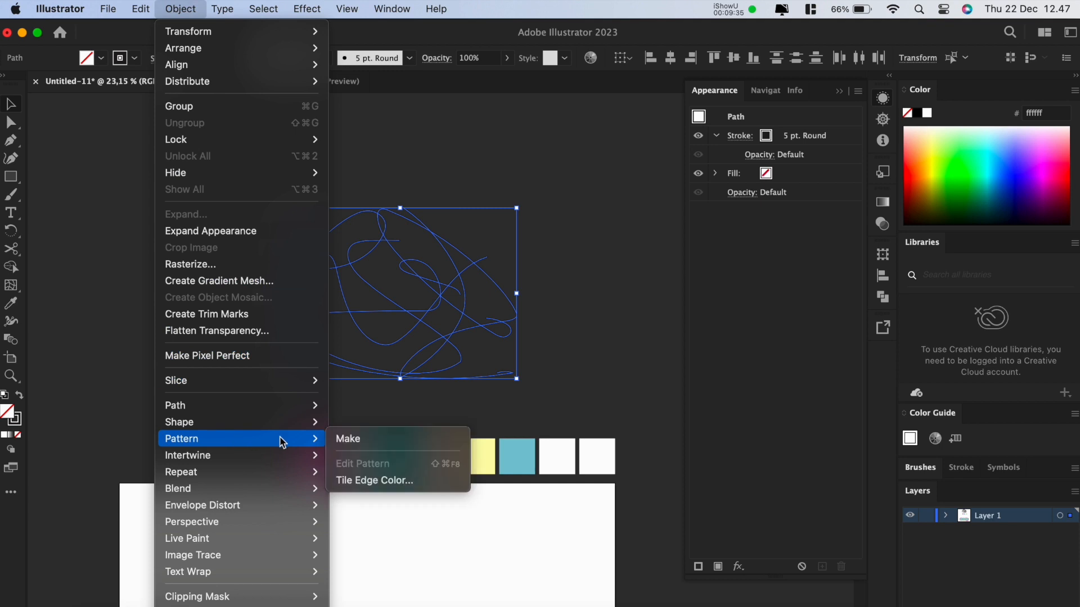
click(345, 449)
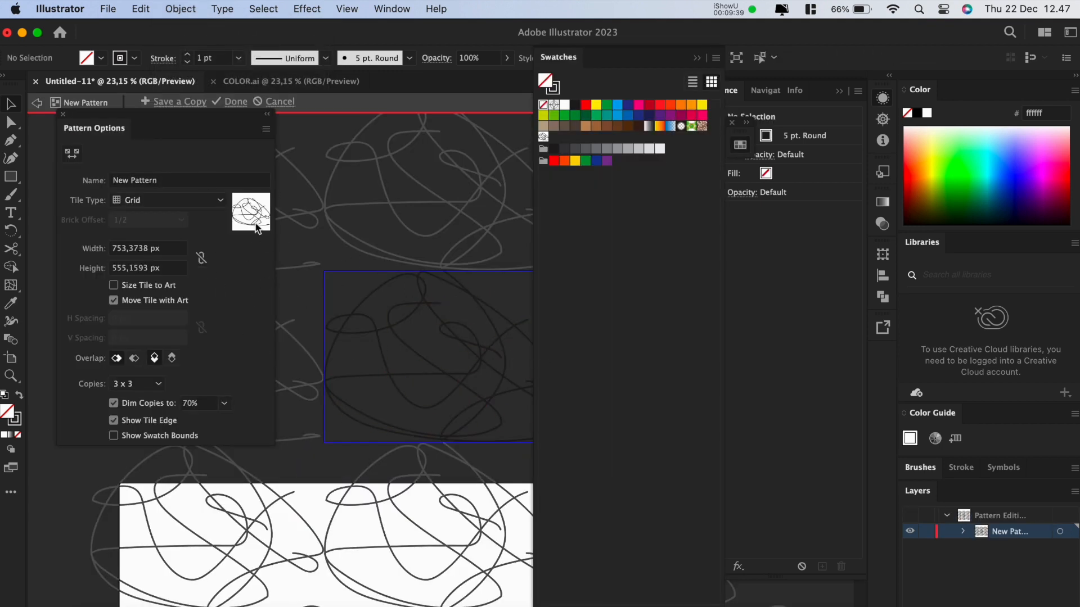
click(232, 102)
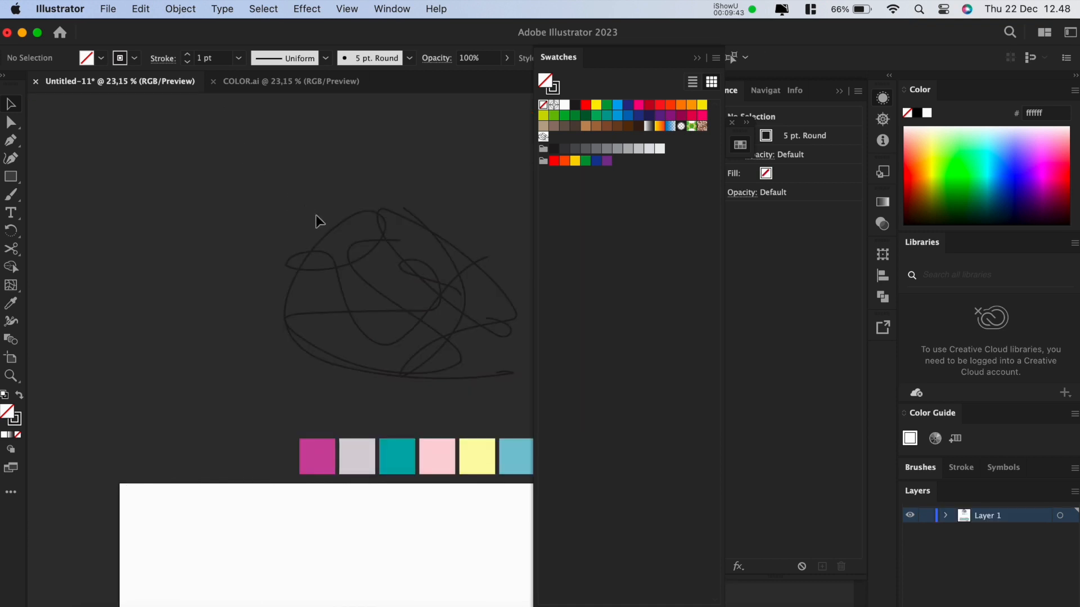
Step: Add a new fill above the stroke on the Candy text and apply the scribble pattern swatch to it
scroll(342, 278, right, 5)
scroll(343, 277, down, 2)
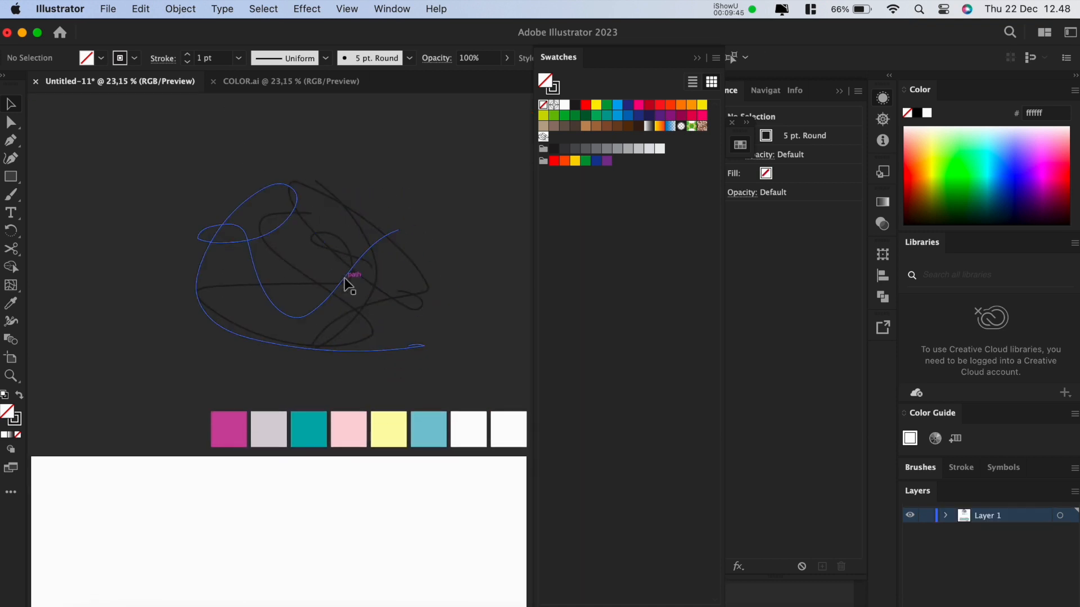
scroll(354, 283, down, 2)
drag(355, 301, 344, 257)
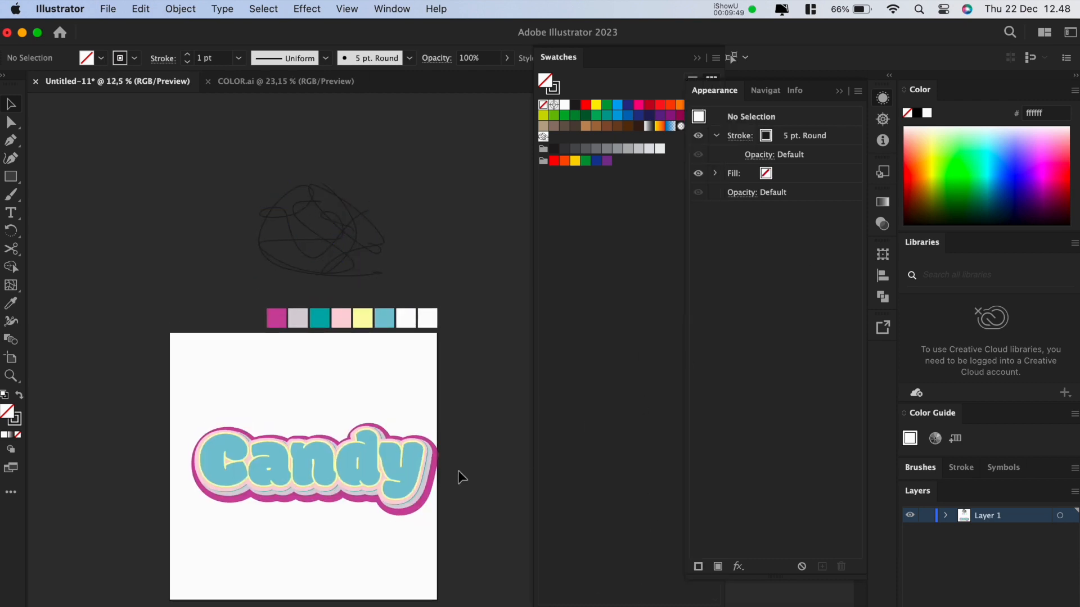
click(430, 475)
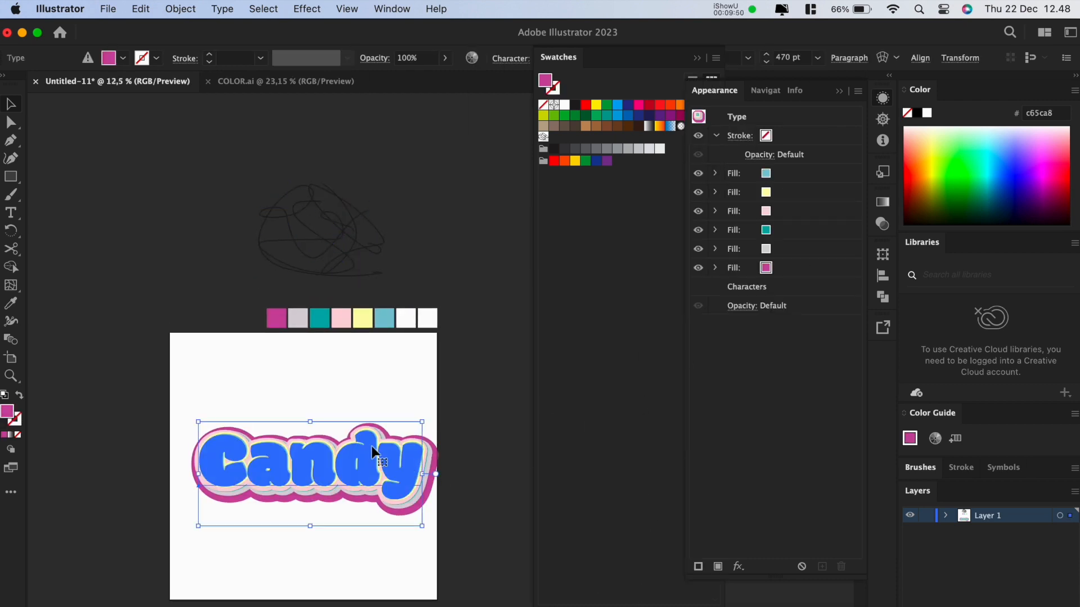
click(724, 569)
click(779, 135)
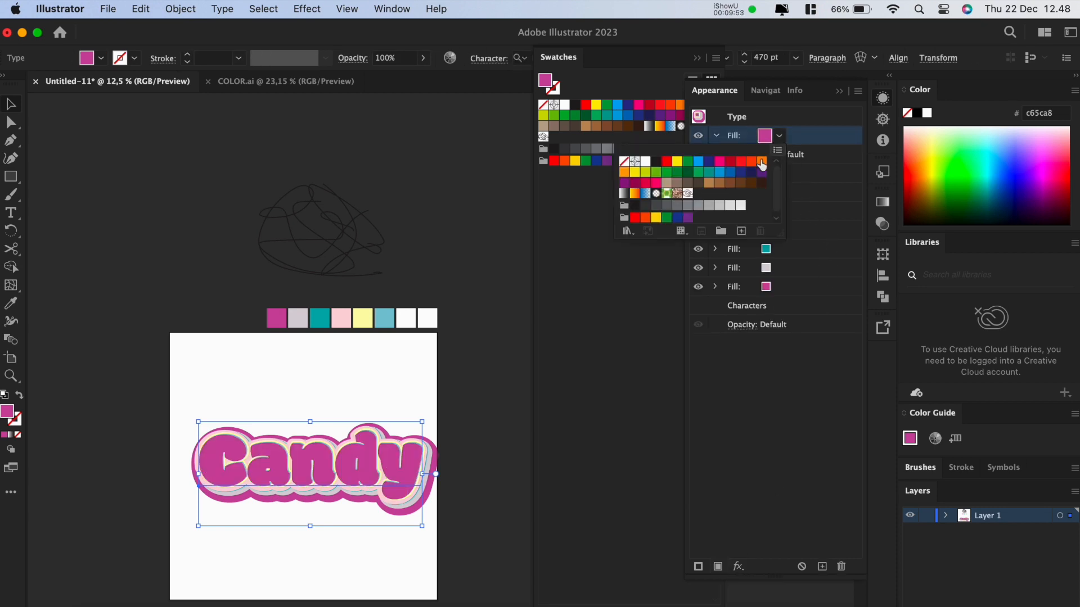
click(688, 194)
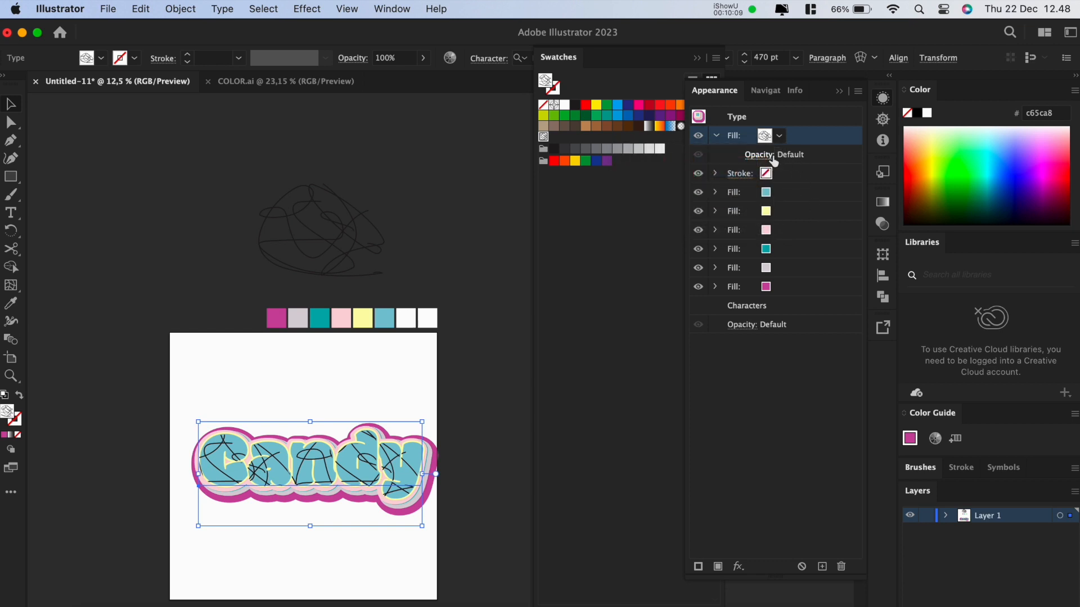
Step: Set the scribble pattern fill's blending mode to Soft Light
click(763, 157)
click(662, 184)
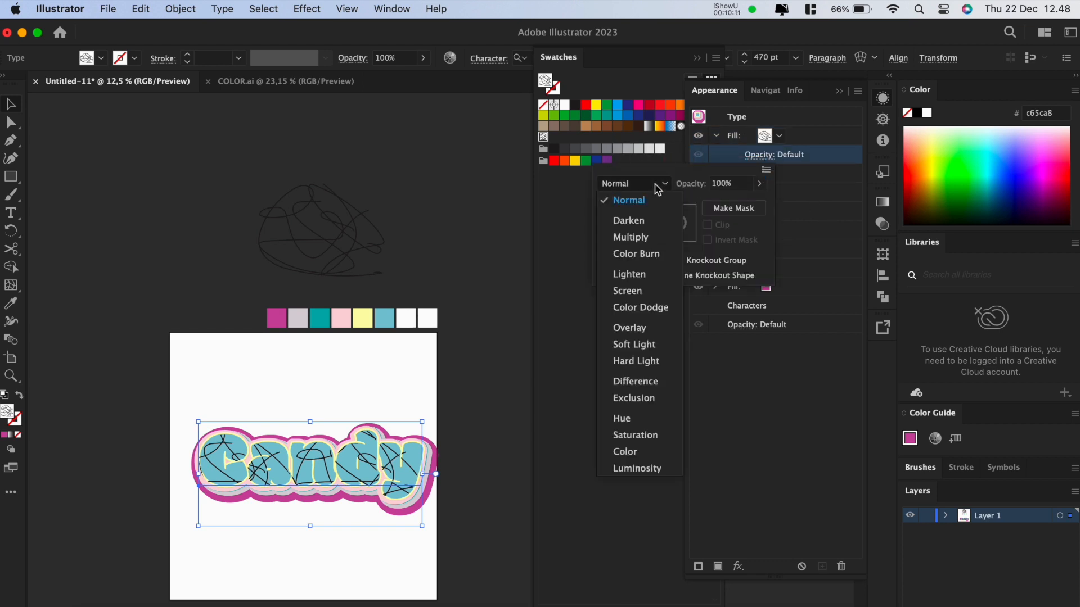
click(635, 344)
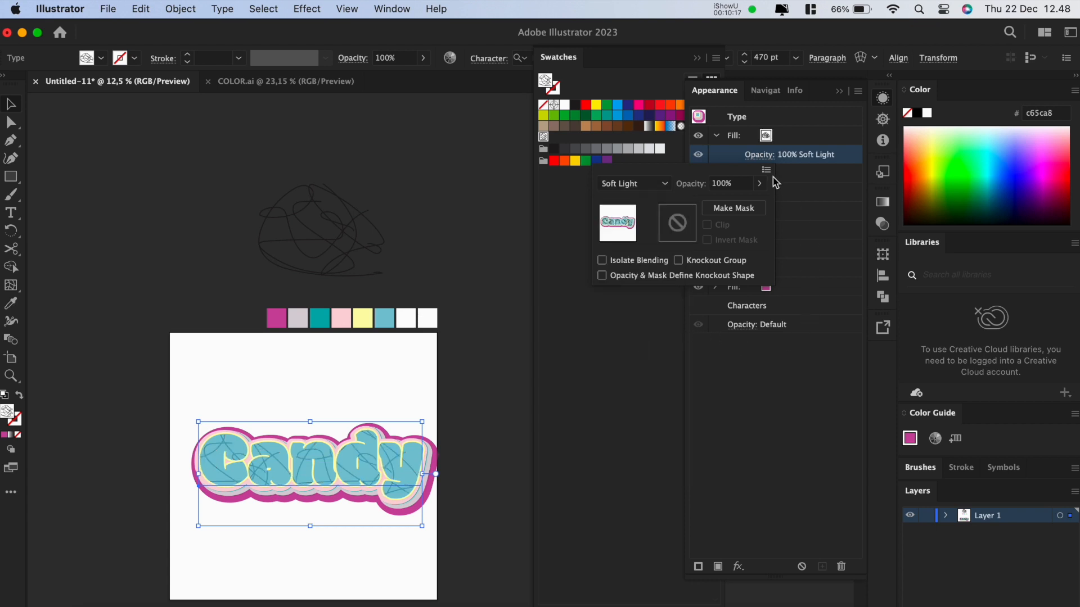
click(809, 157)
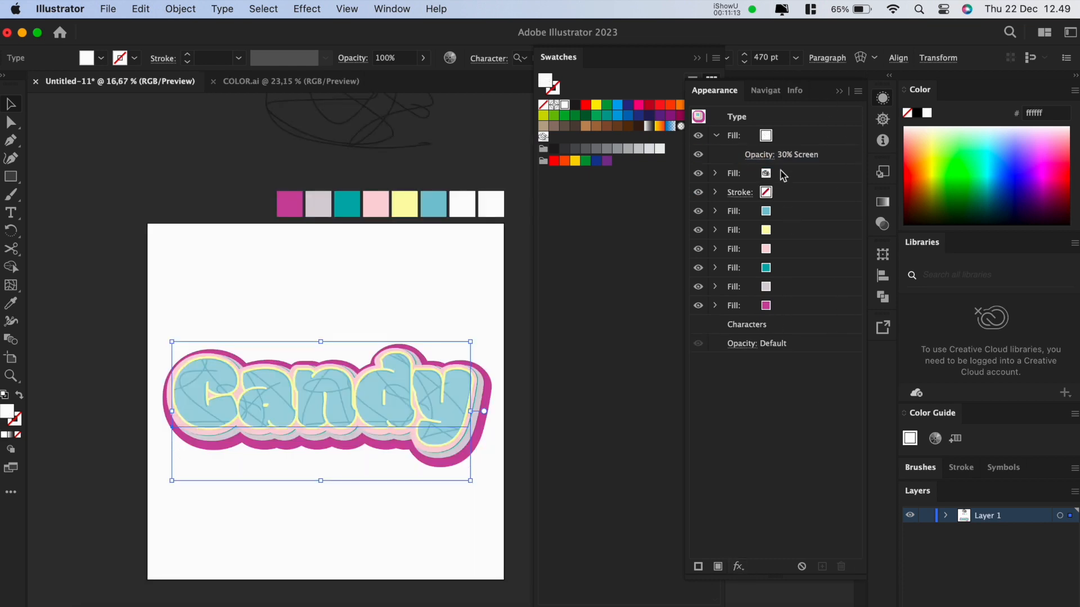
Step: Apply a Squeeze warp effect to the whole Candy text with a 70% horizontal bend
click(738, 567)
mouse_move(793, 425)
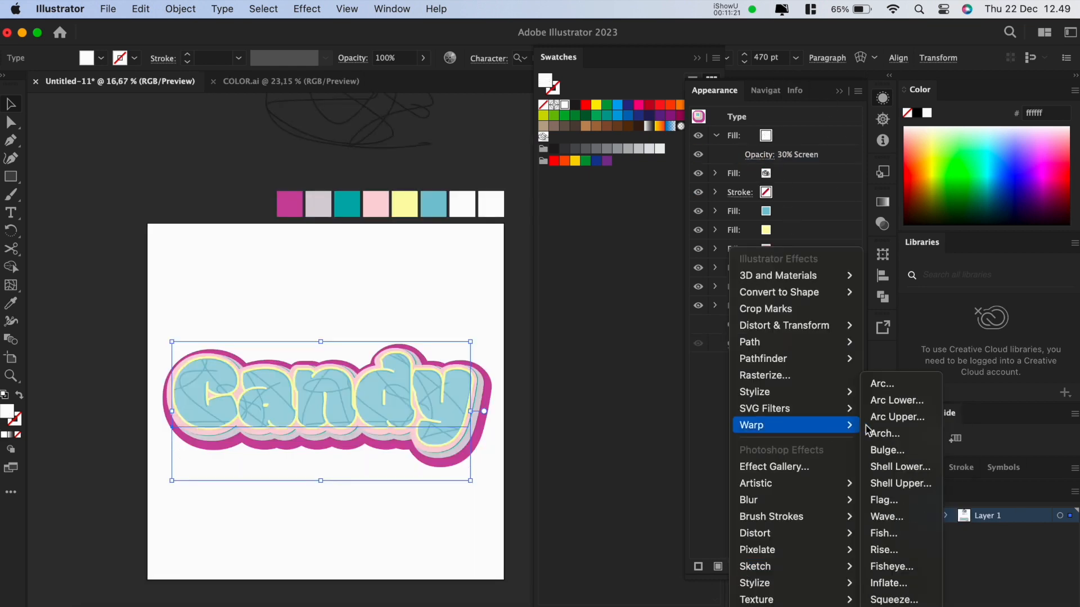
click(900, 599)
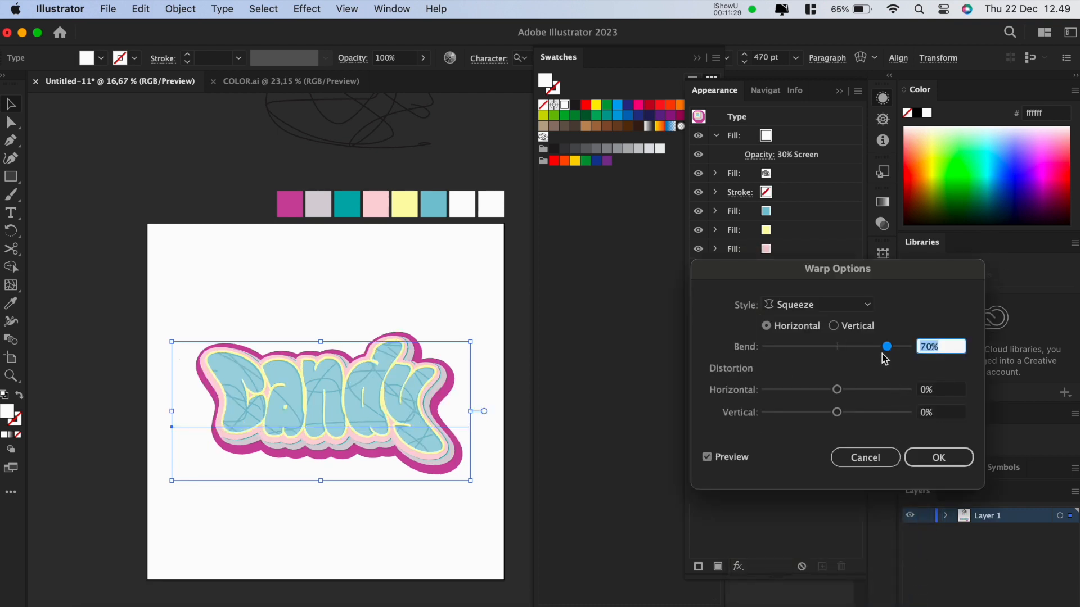
mouse_move(886, 347)
mouse_down()
mouse_move(869, 356)
mouse_move(887, 354)
mouse_up()
click(949, 472)
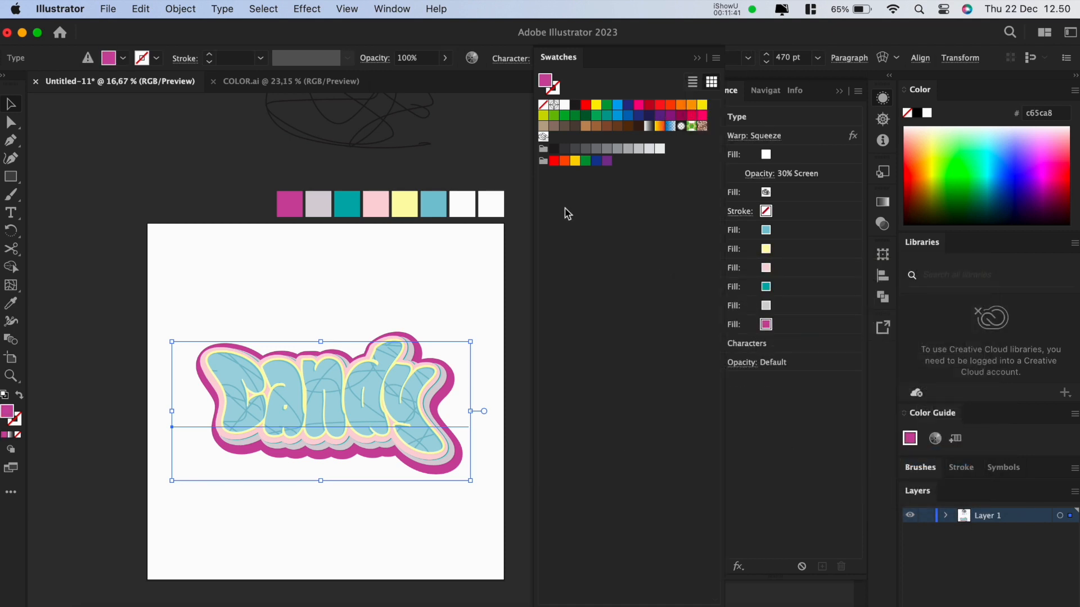
Step: Create a 1600 by 1600 px magenta rectangle and send it behind the Candy text
click(492, 304)
scroll(493, 301, down, 1)
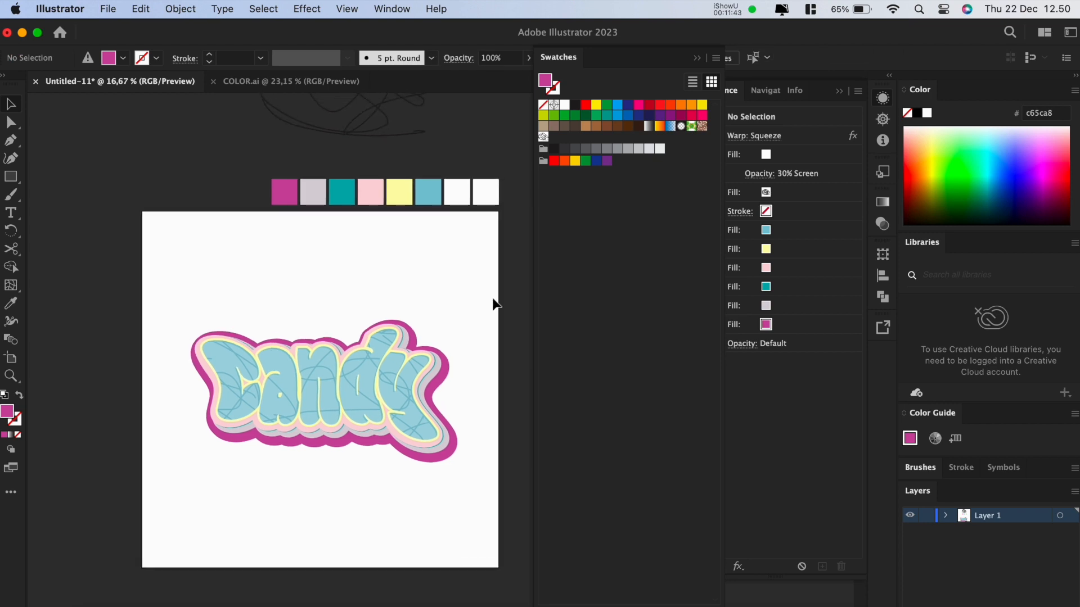
scroll(477, 291, right, 2)
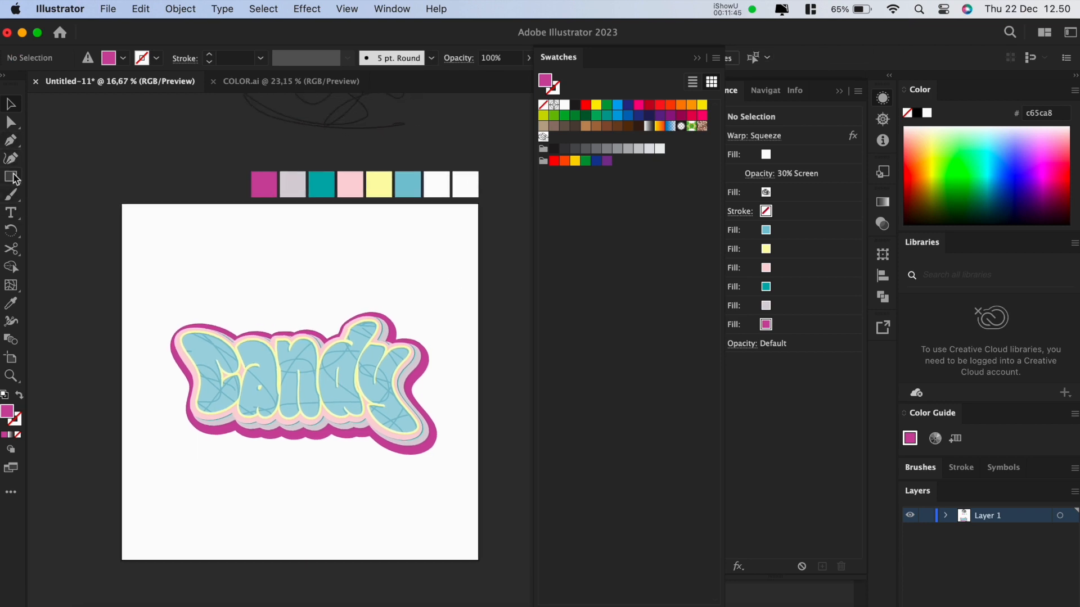
drag(10, 176, 73, 177)
click(177, 225)
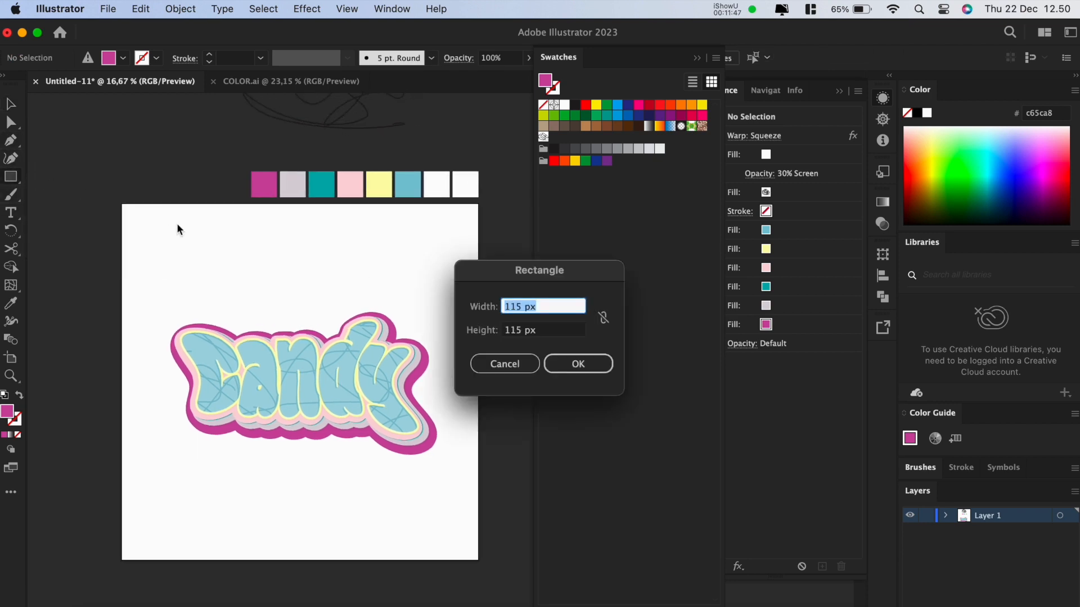
text(1600)
key(Tab)
text(1)
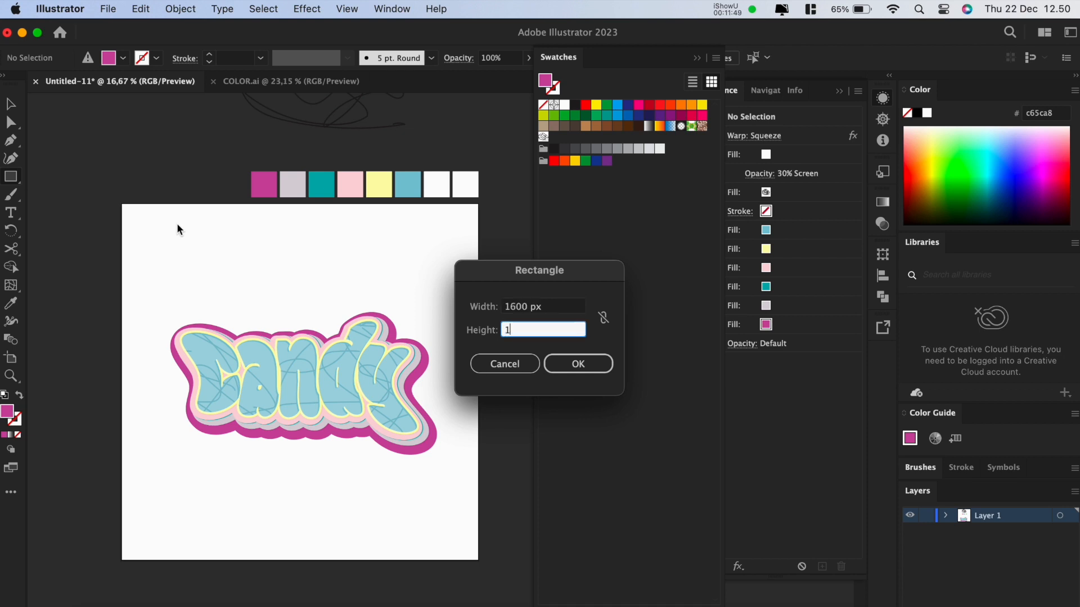
key(Return)
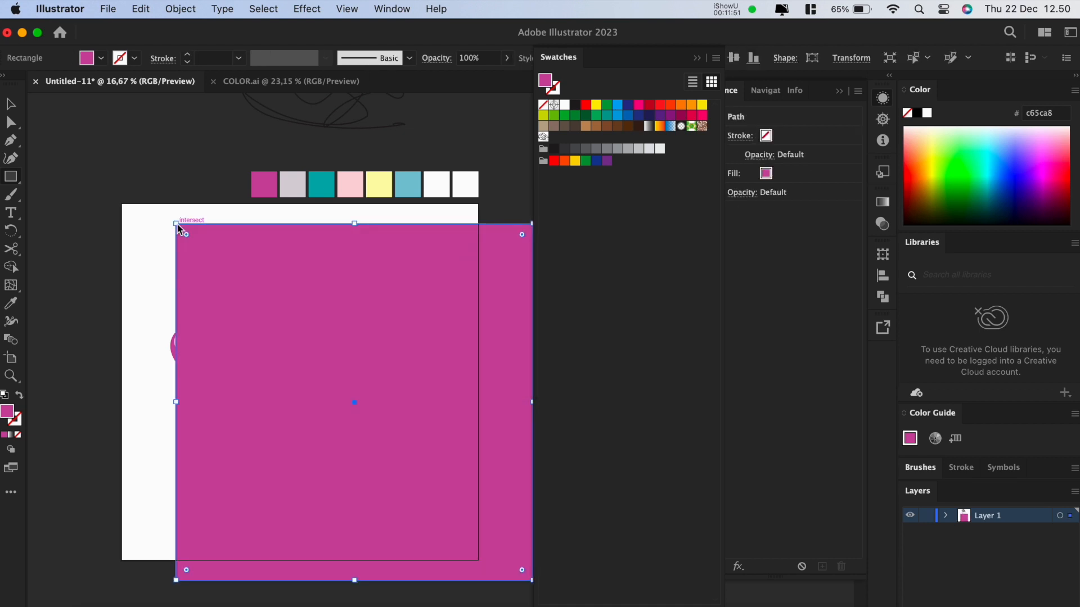
key(super+shift+bracketleft)
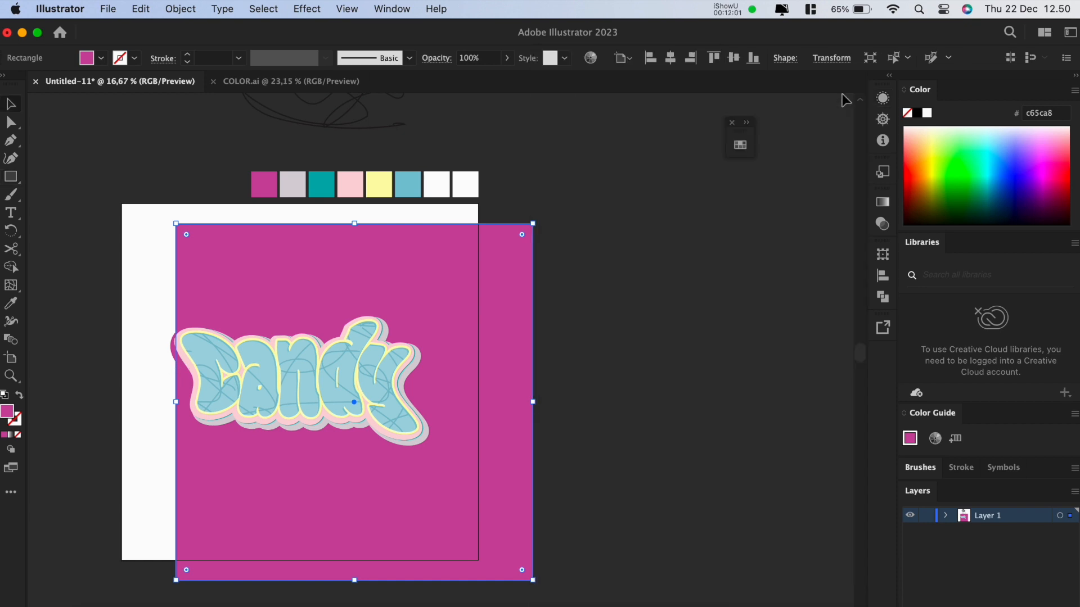
Step: Align the magenta rectangle to the horizontal and vertical center of the artboard
click(831, 59)
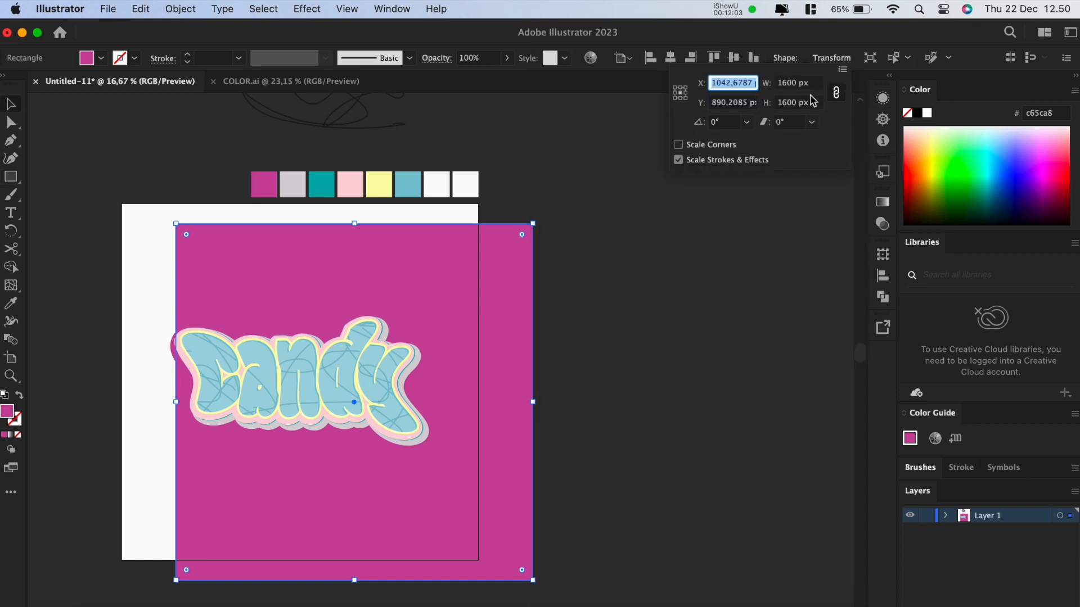
click(718, 278)
scroll(713, 280, left, 3)
click(641, 247)
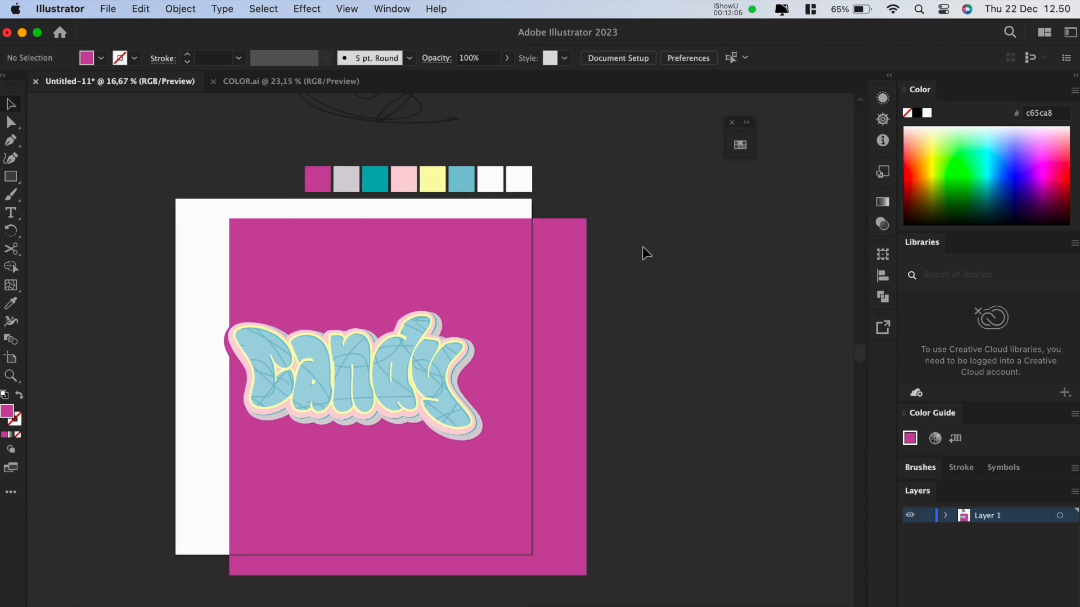
drag(466, 230, 413, 211)
shift+click(372, 193)
click(629, 239)
click(522, 251)
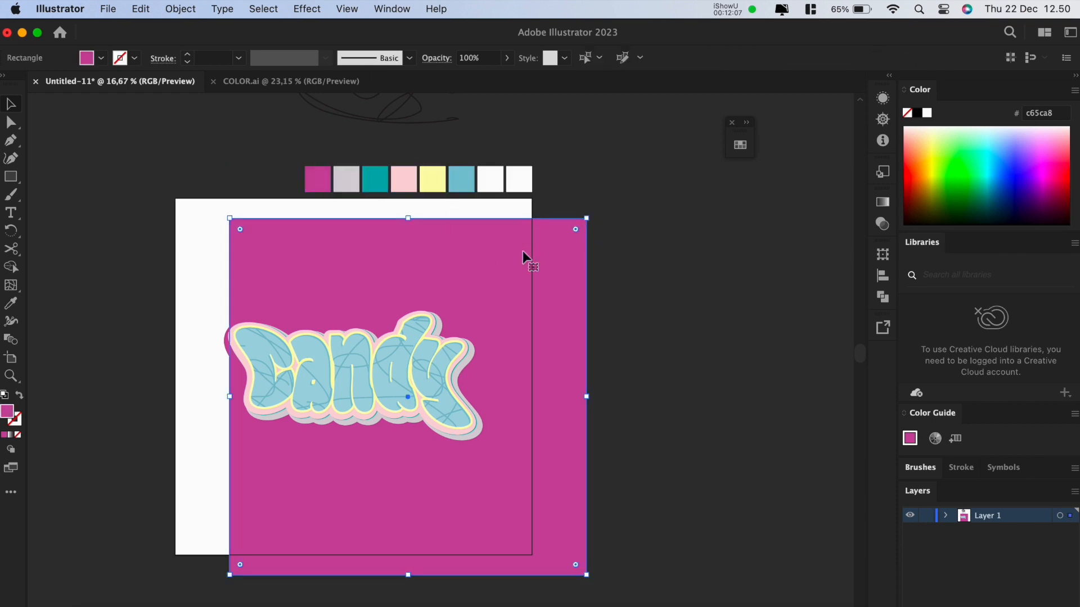
click(670, 58)
click(734, 58)
scroll(658, 277, up, 1)
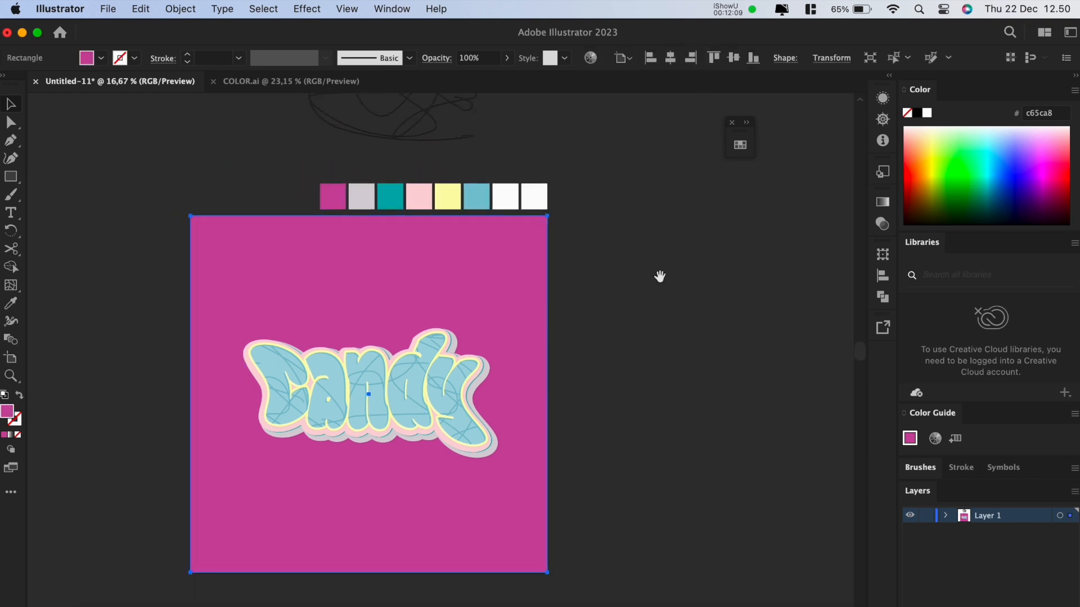
Step: Fill the background rectangle with a radial white-to-magenta gradient, placing the gradient midpoint at about 44%
click(882, 202)
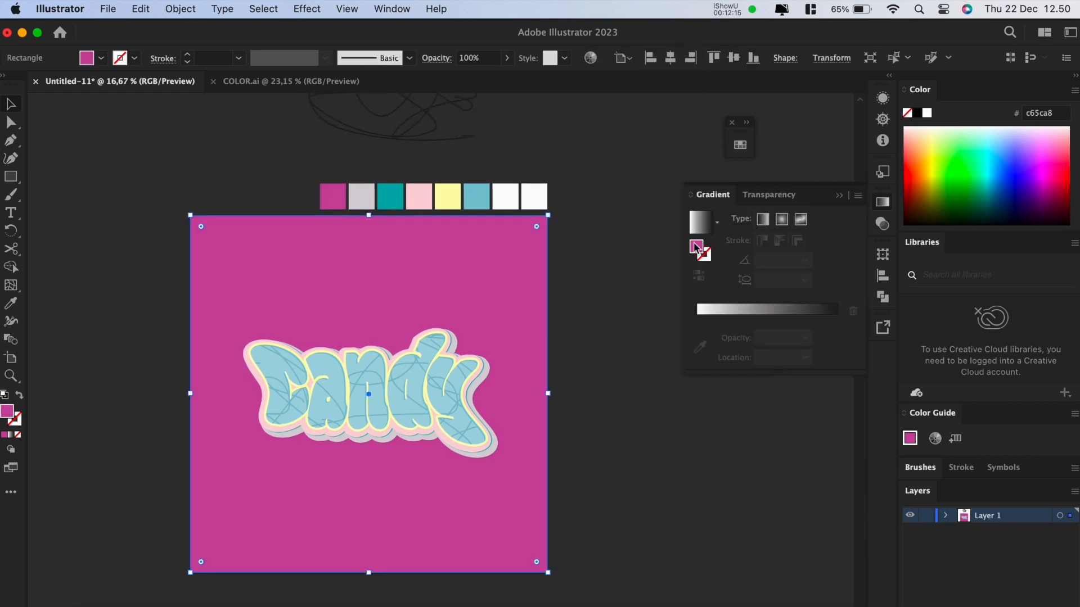
click(838, 323)
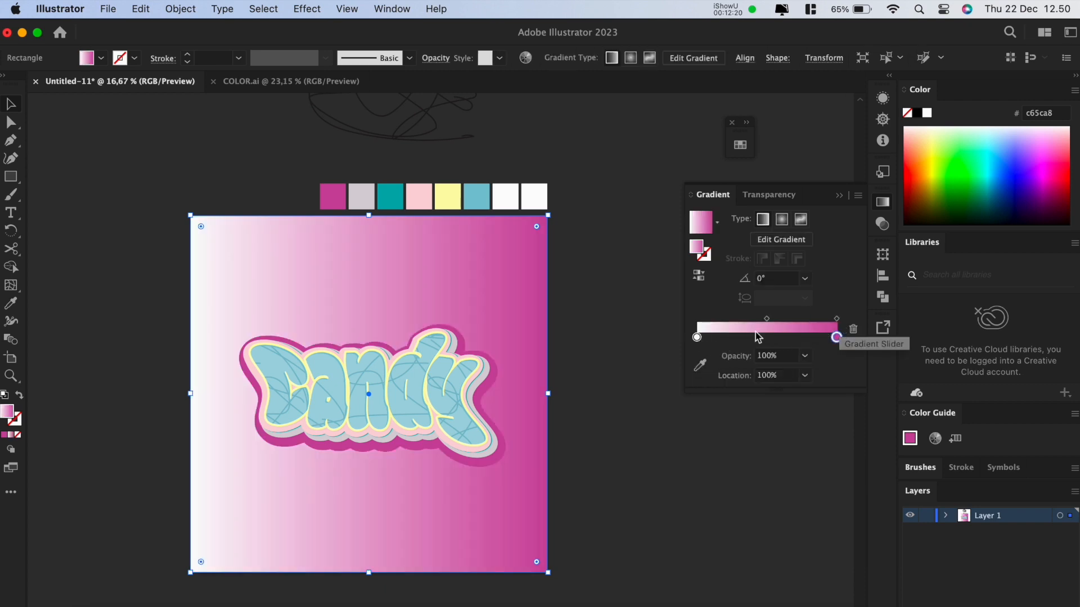
click(785, 224)
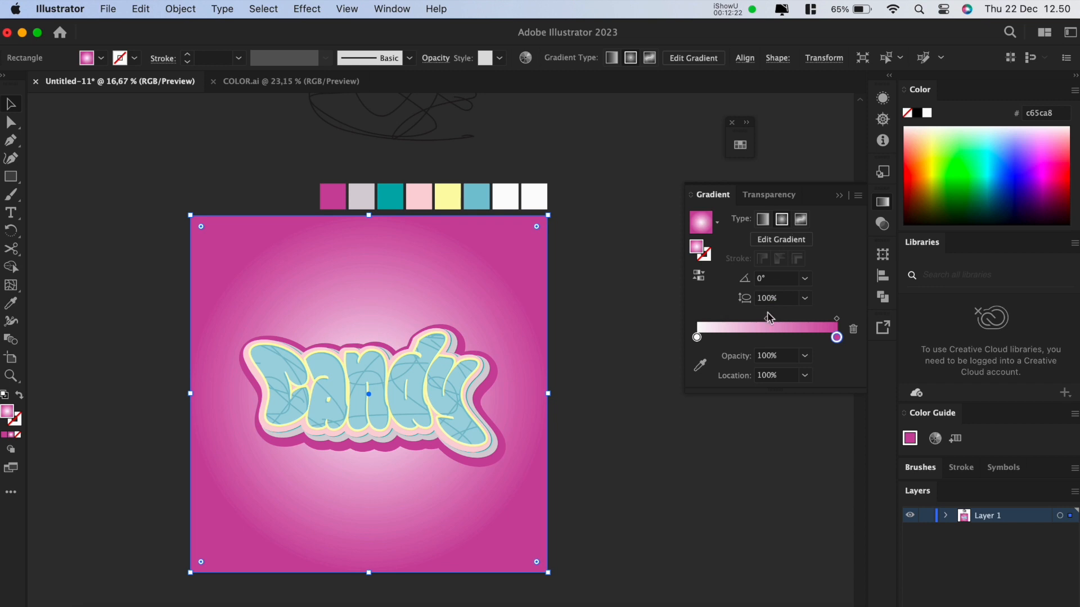
mouse_move(767, 319)
mouse_down()
mouse_move(750, 318)
mouse_move(805, 320)
mouse_move(771, 328)
mouse_up()
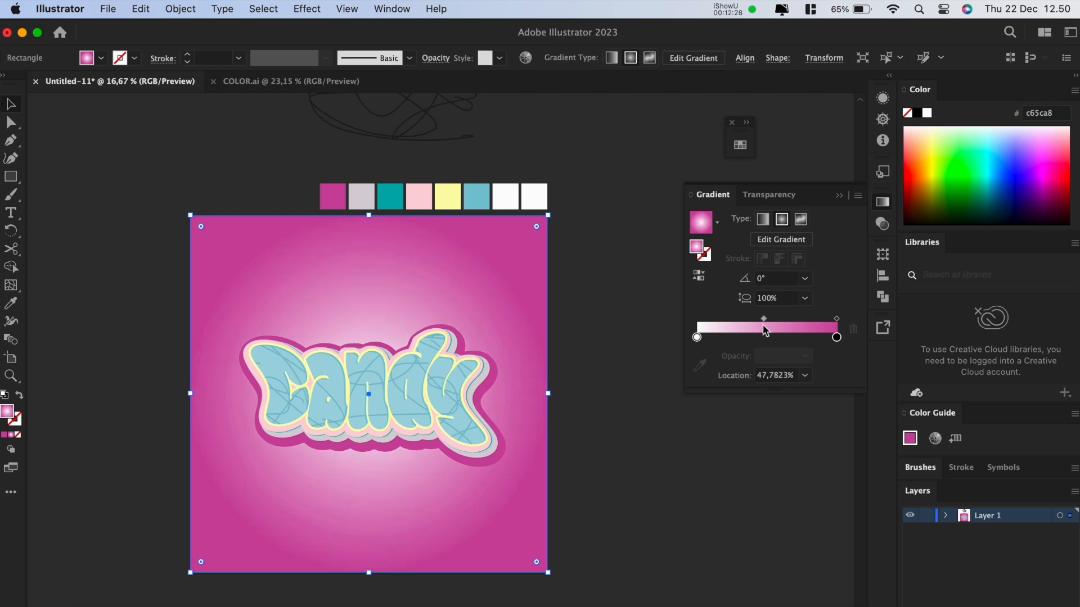
click(646, 366)
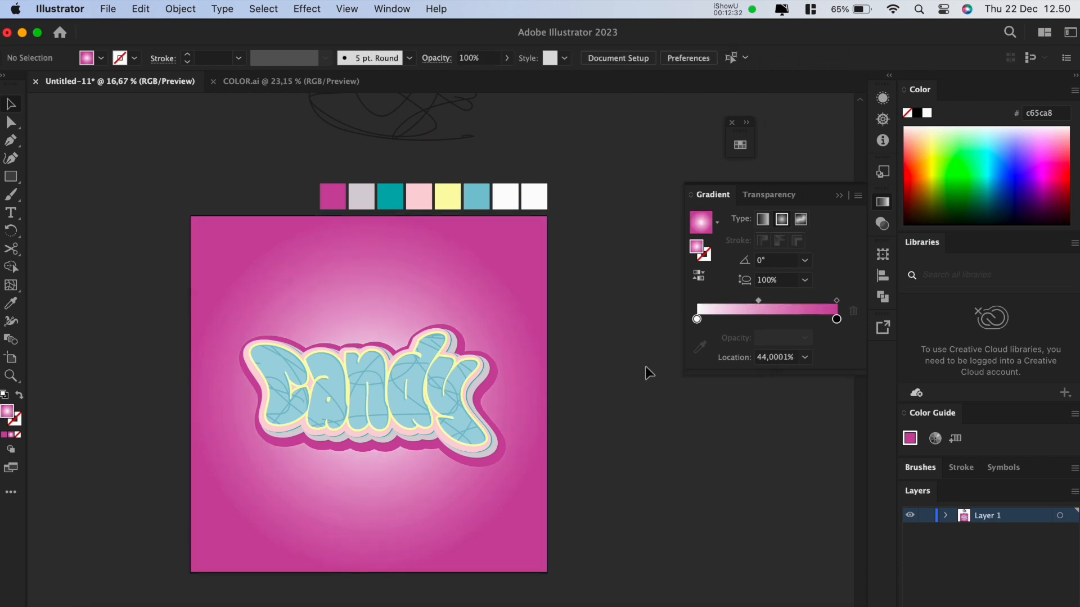
Step: Move the Candy text off the artboard into the empty space beside it
scroll(646, 367, right, 4)
drag(294, 404, 680, 405)
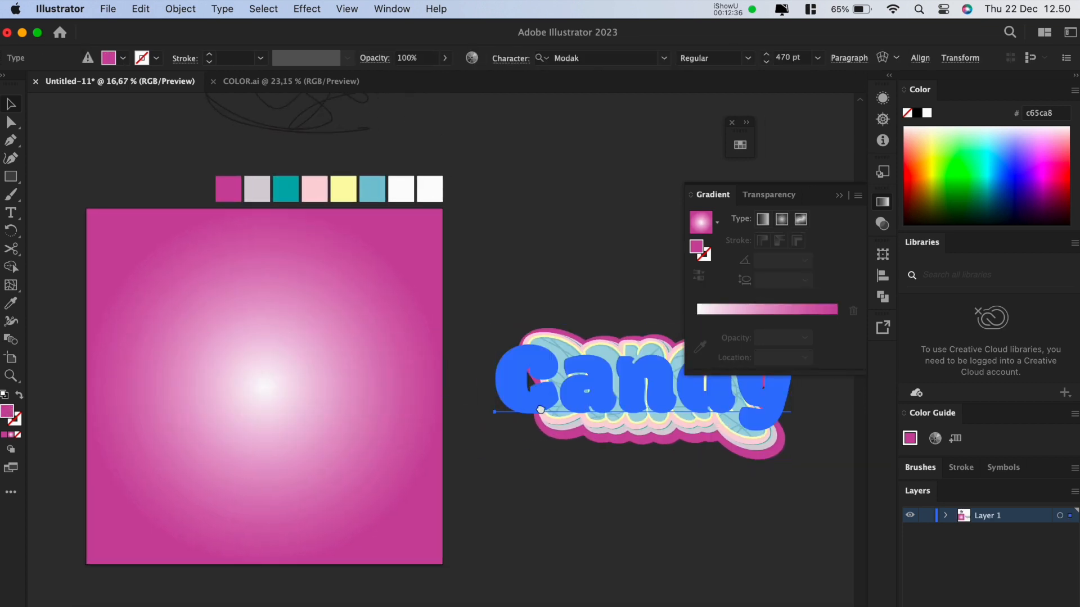
scroll(154, 210, up, 2)
click(155, 210)
scroll(166, 210, left, 1)
Step: Draw a narrow triangular ray from the artboard's center past its upper-left corner and fill it with the light gray palette color
key(p)
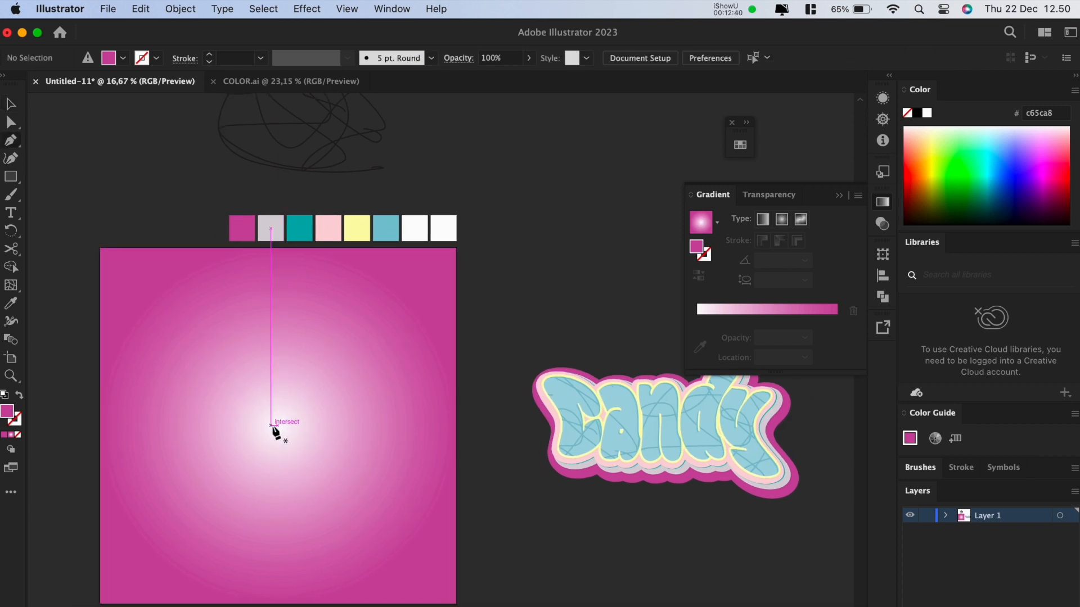
click(277, 425)
click(131, 222)
click(62, 258)
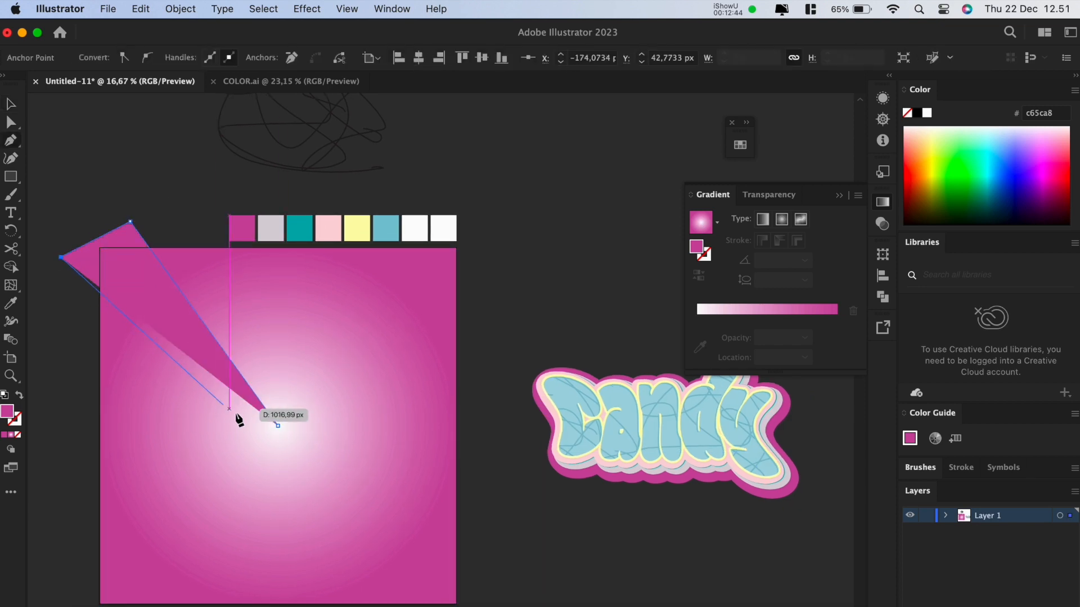
click(278, 426)
key(i)
click(271, 227)
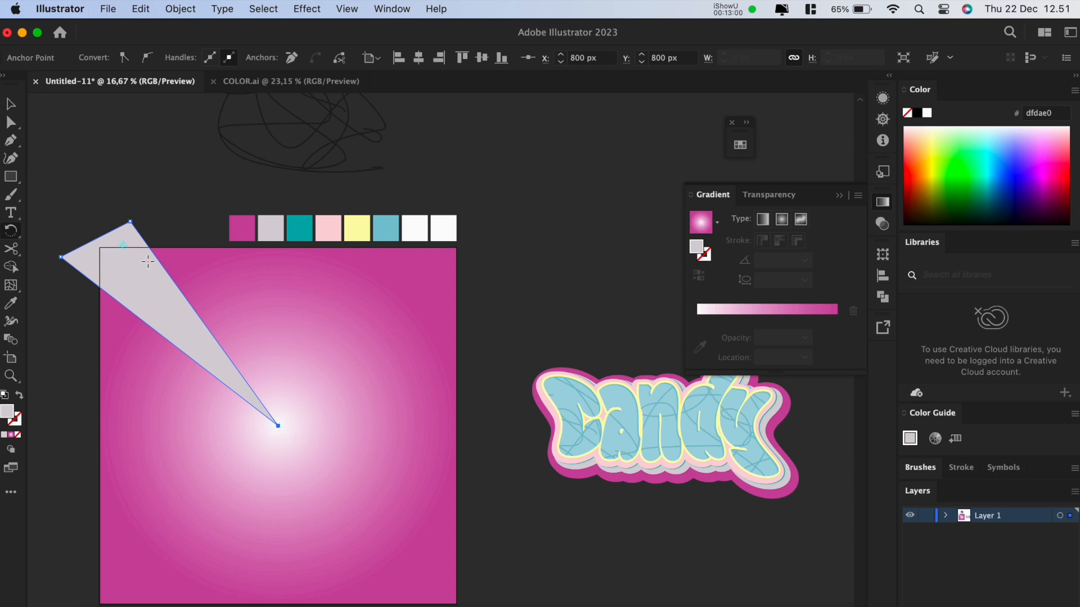
drag(122, 245, 170, 290)
key(super+z)
drag(123, 248, 148, 225)
key(super+z)
key(super+z)
drag(120, 247, 121, 241)
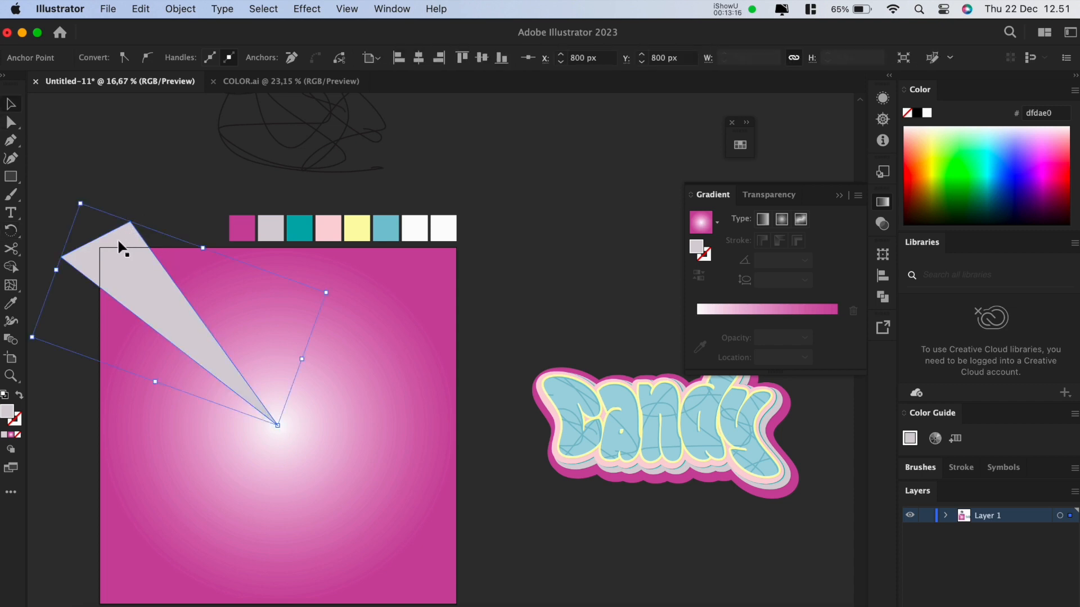
key(super+z)
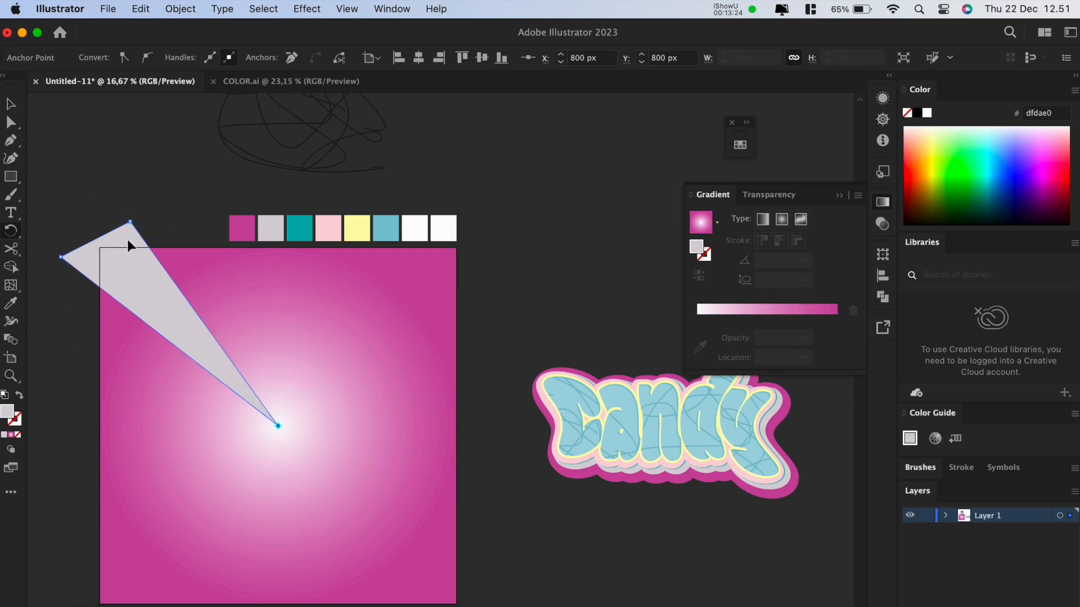
Step: Rotate a copy of the gray ray around the artboard's center and repeat the transformation to form a full sunburst
drag(127, 241, 250, 232)
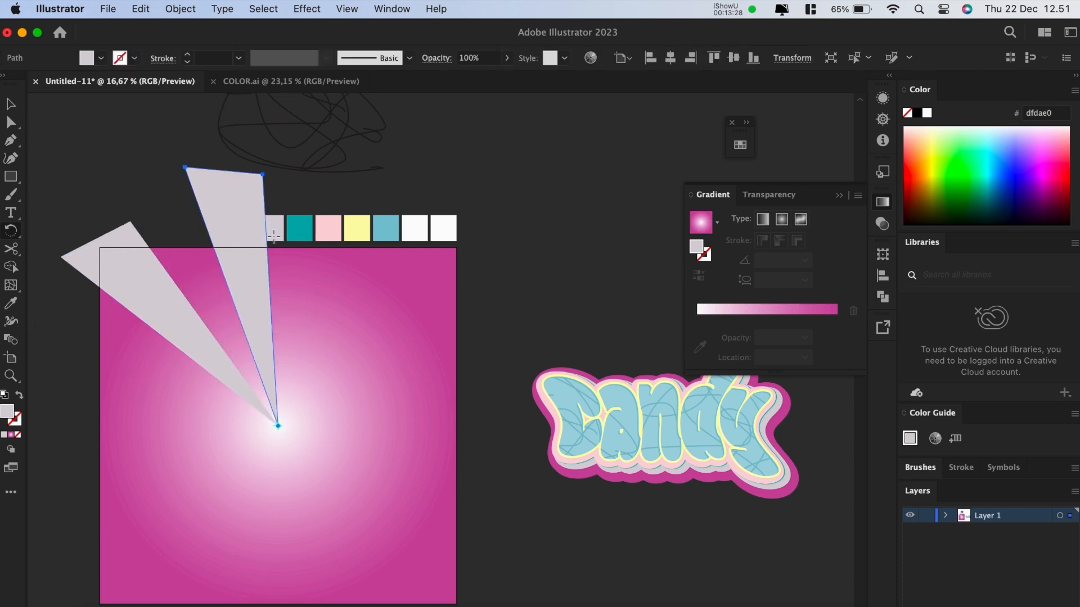
key(super+d)
key(super+d)
key(super+d)
key(super+d)
key(super+d)
key(super+d)
key(super+d)
key(super+d)
key(super+d)
key(super+d)
key(super+d)
key(super+d)
scroll(348, 205, down, 2)
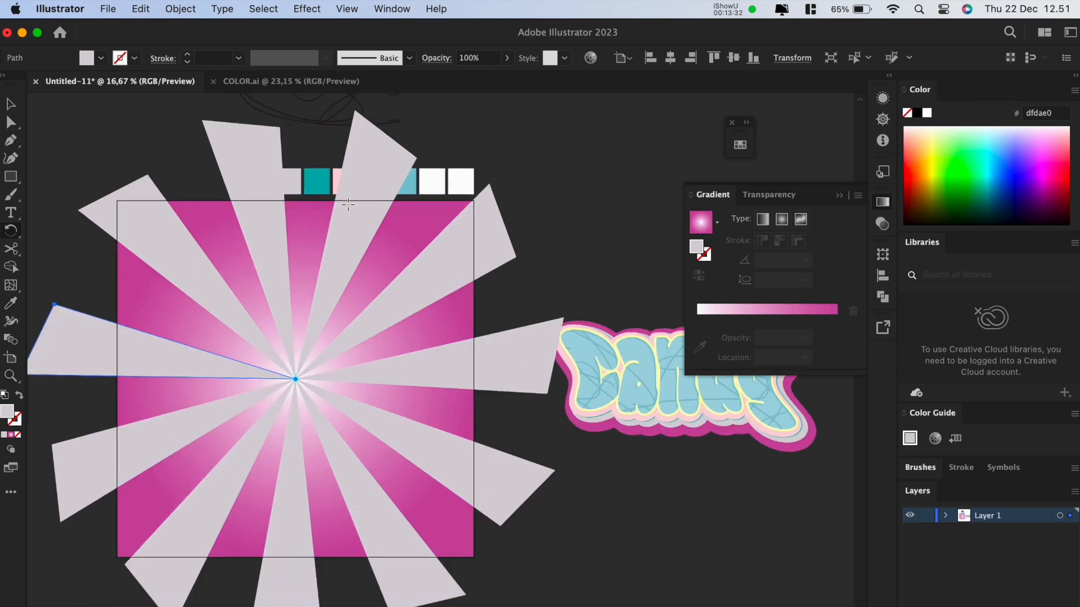
Step: Select all the gray sunburst rays and set their opacity to 30%
key(v)
click(90, 270)
drag(440, 497, 441, 498)
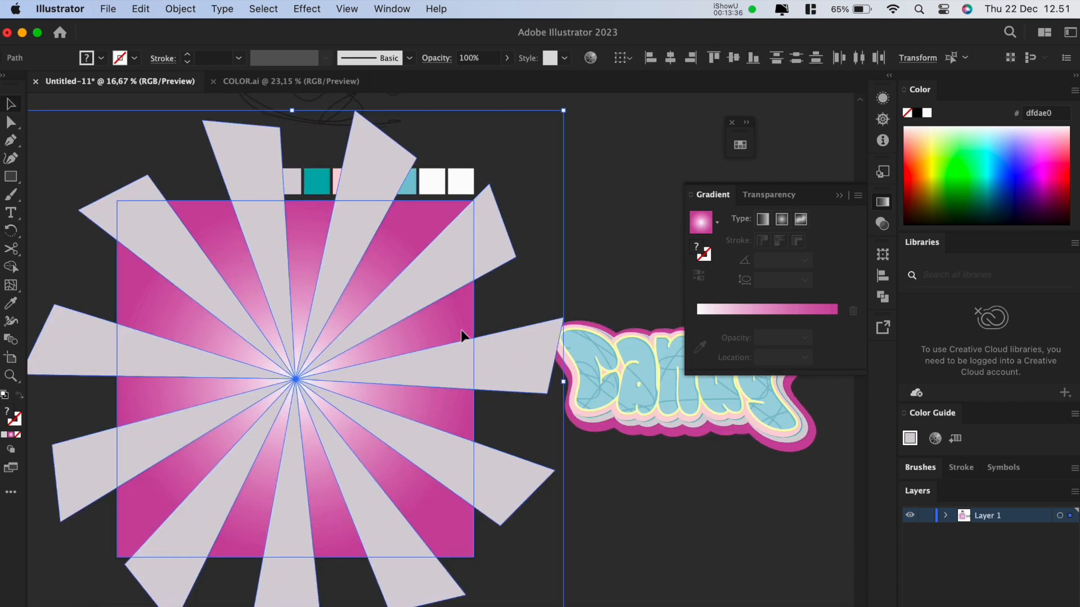
click(484, 59)
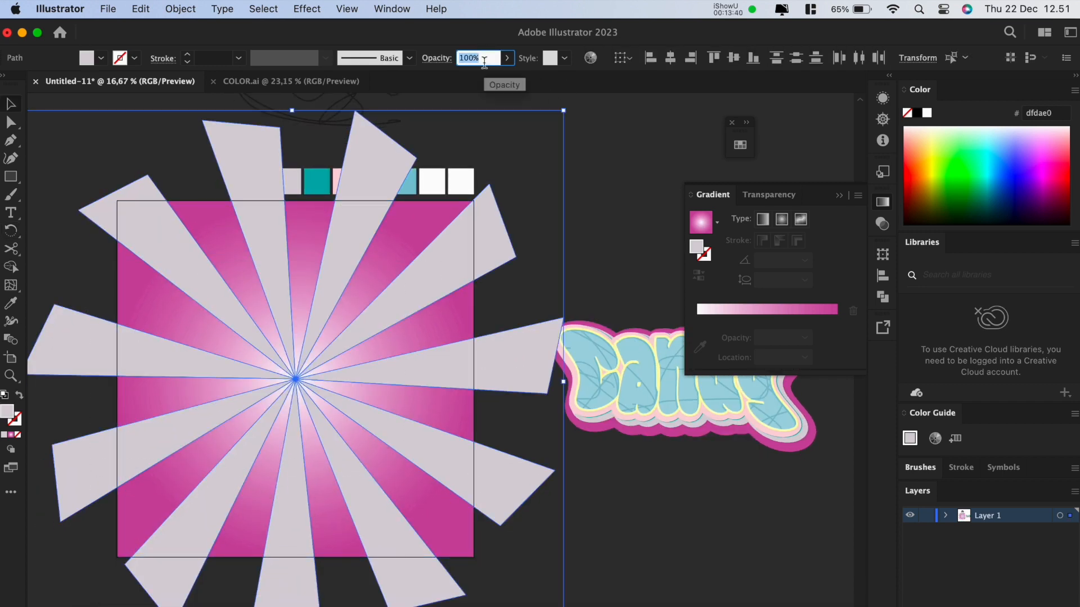
text(30)
key(Return)
click(582, 262)
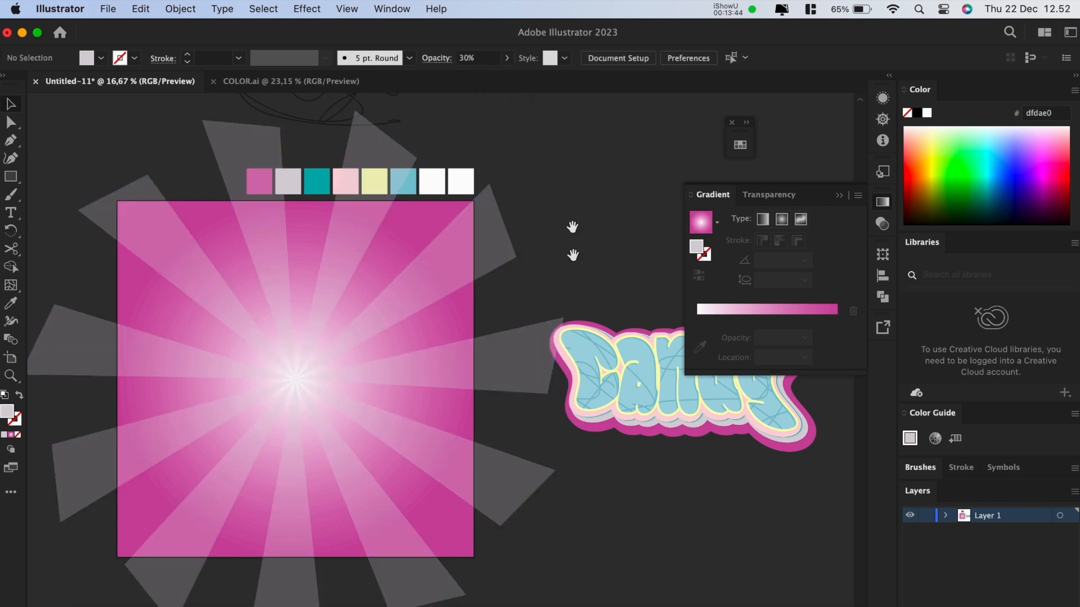
Step: Copy the gradient background square and paste the duplicate in front of the sunburst rays
scroll(457, 340, up, 1)
click(457, 339)
right_click(471, 344)
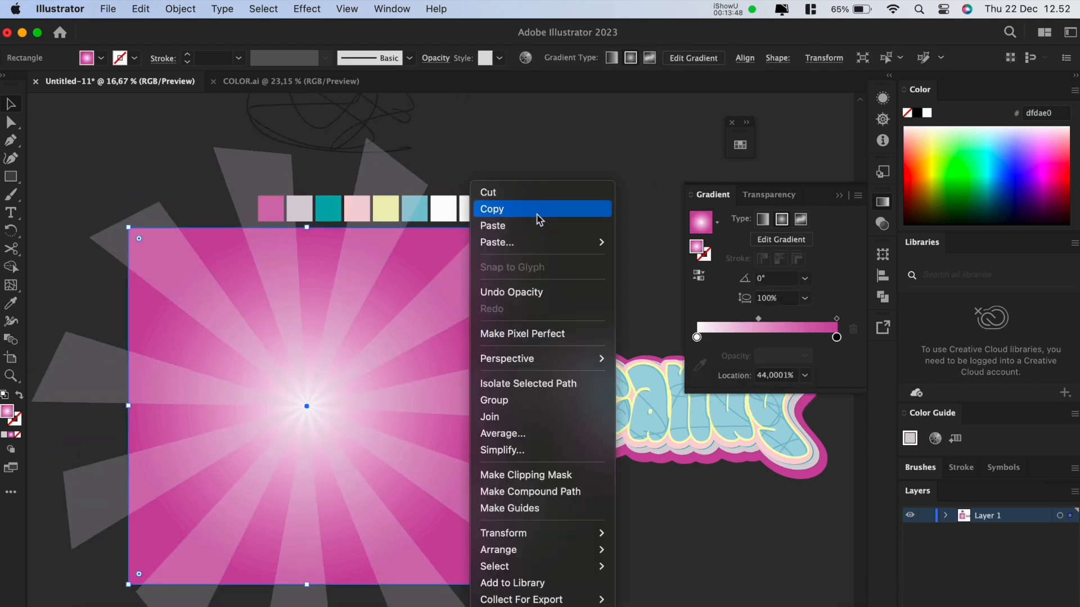
click(495, 139)
click(601, 218)
right_click(473, 332)
mouse_move(507, 333)
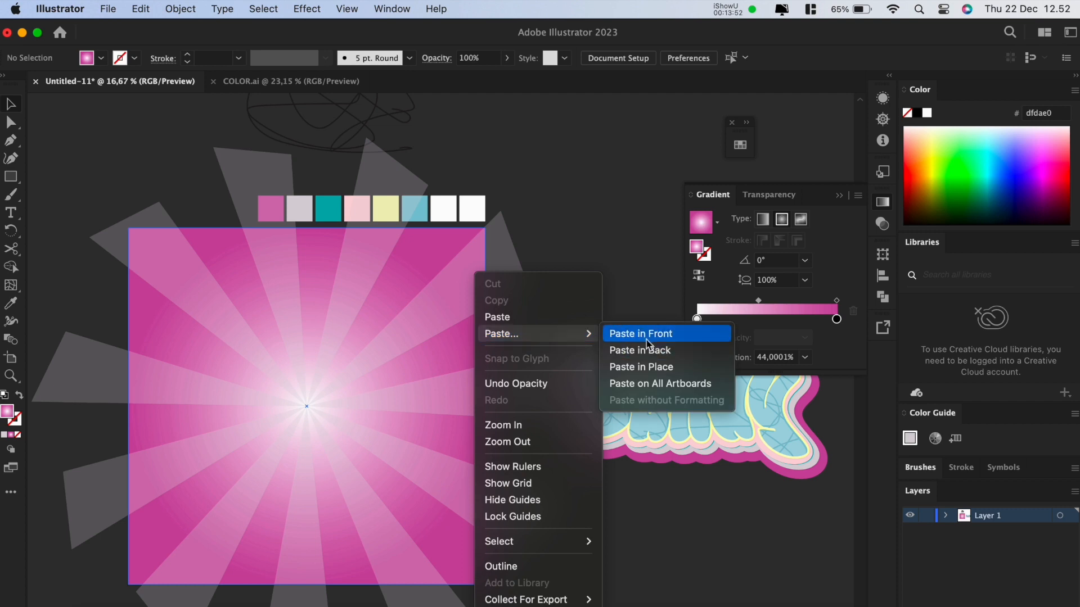
click(644, 333)
Step: Make a clipping mask from the rays and the duplicated square so the sunburst is trimmed to the artboard
scroll(209, 254, down, 2)
shift+click(567, 488)
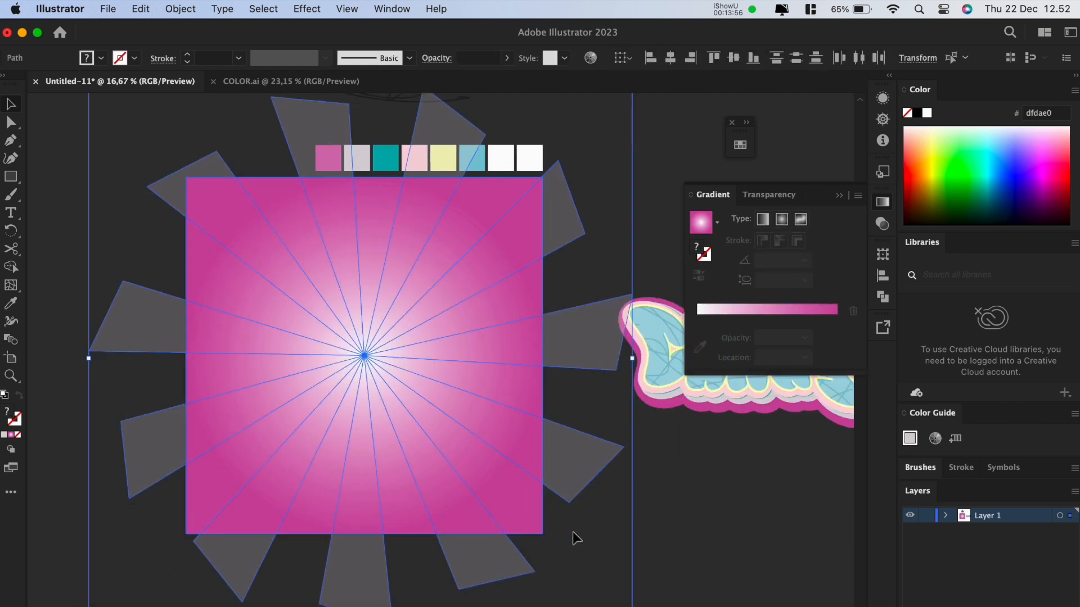
right_click(409, 394)
click(478, 473)
click(624, 478)
drag(638, 474, 562, 508)
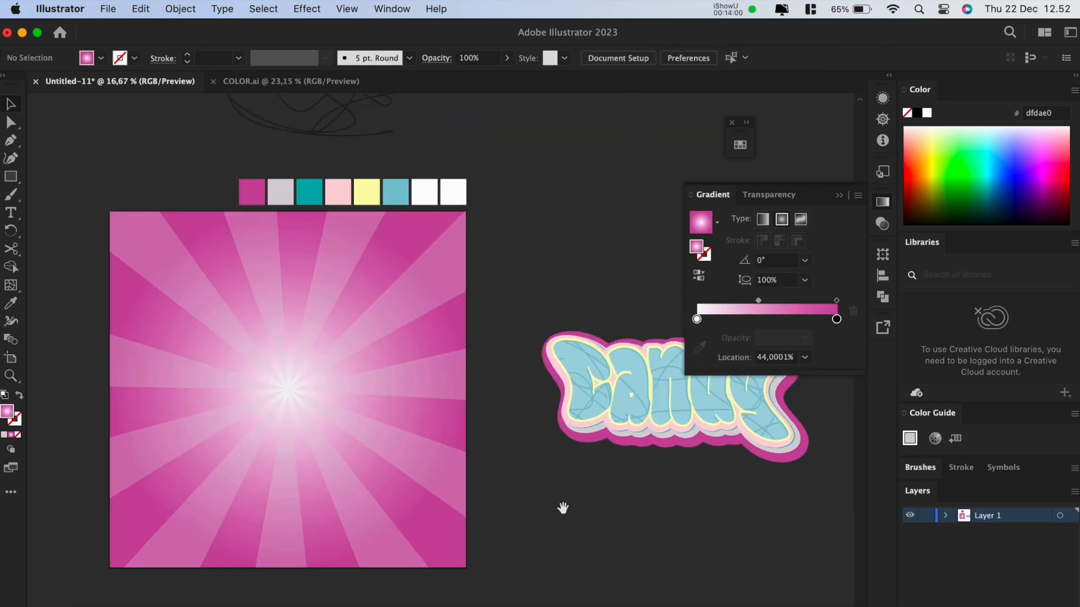
Step: Align the Candy text to the artboard's horizontal center and bring it in front of the sunburst
click(621, 413)
click(920, 58)
click(787, 100)
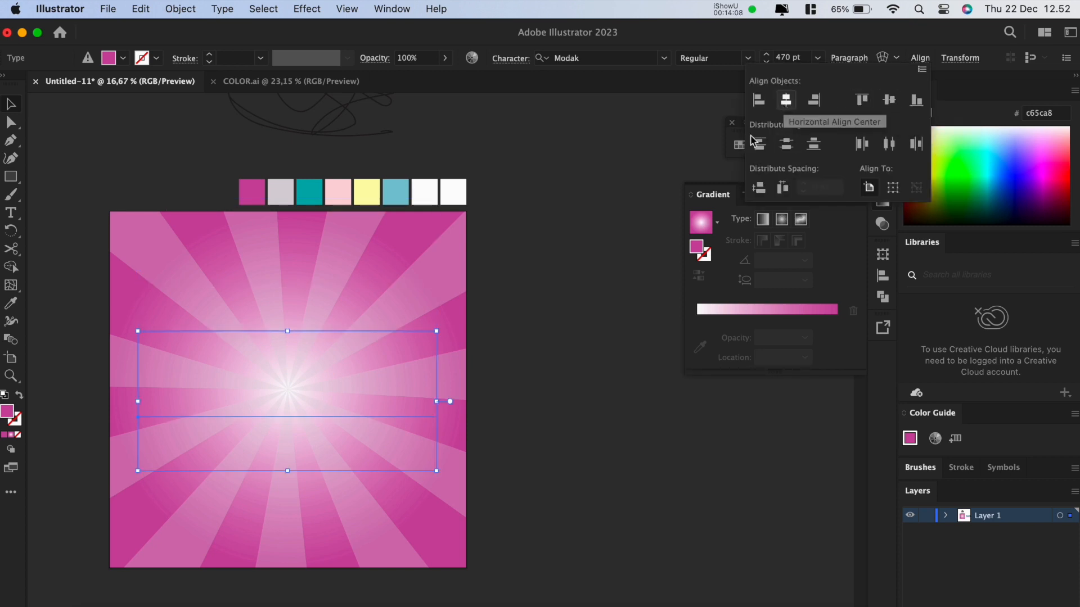
right_click(363, 336)
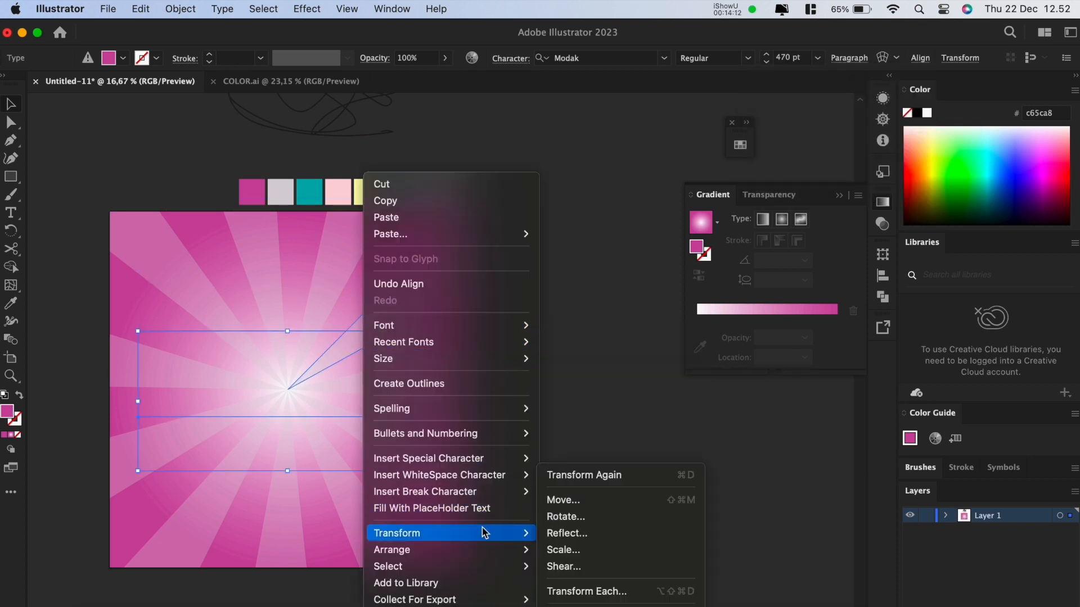
mouse_move(482, 550)
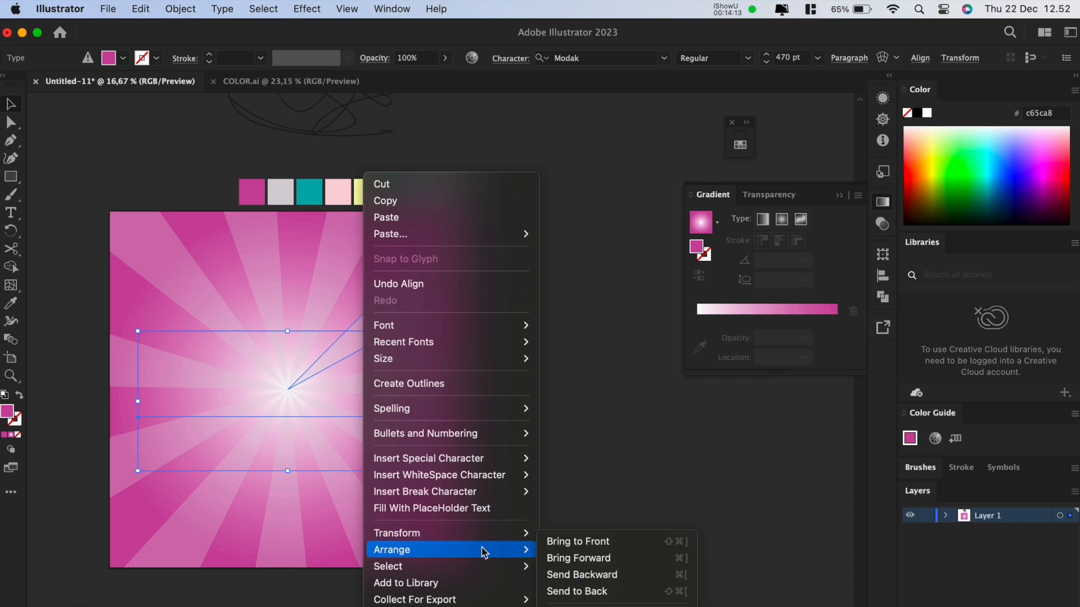
click(596, 541)
click(601, 493)
scroll(618, 472, down, 2)
scroll(619, 472, left, 4)
scroll(573, 480, up, 2)
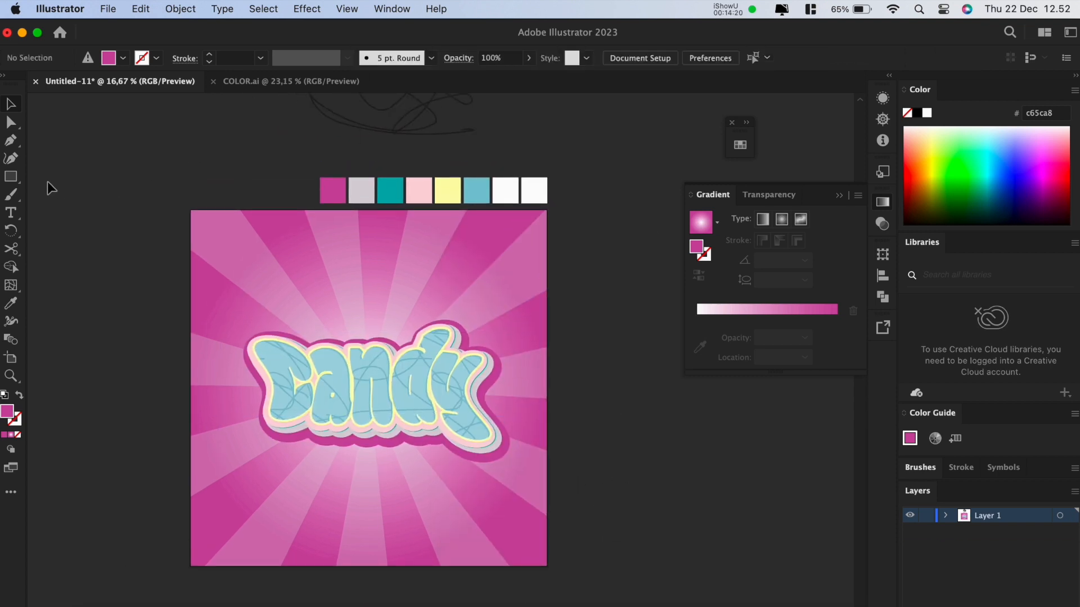
Step: Draw a flat ellipse filled with dark purple 63034c just below the Candy text as a shadow
drag(11, 176, 84, 193)
key(super+equal)
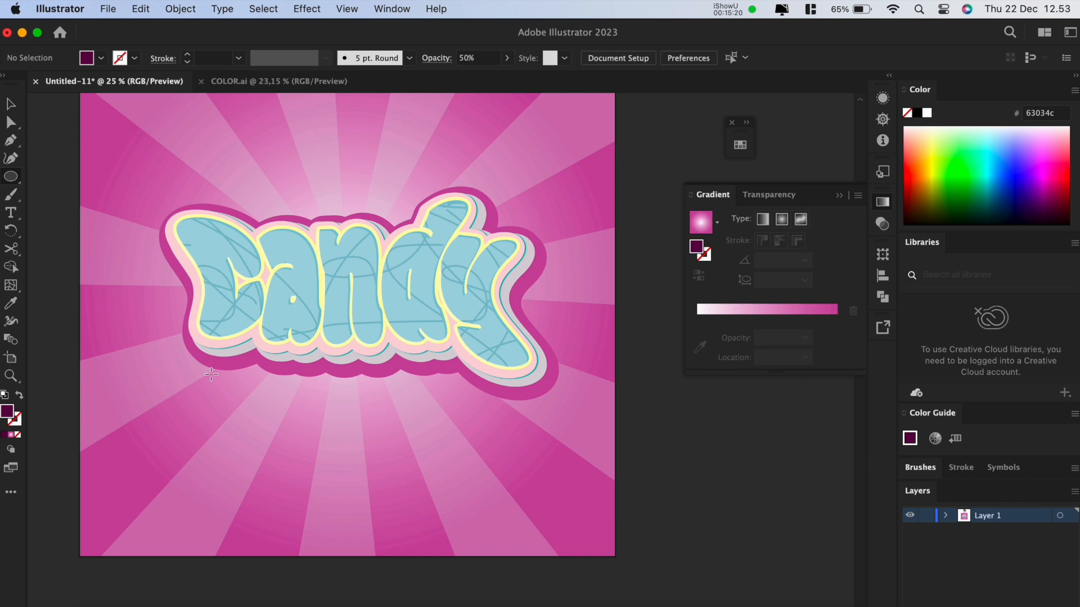
drag(208, 373, 483, 390)
Step: Apply a Gaussian Blur with a radius of about 62 pixels to the dark purple ellipse
click(307, 9)
mouse_move(383, 339)
click(562, 338)
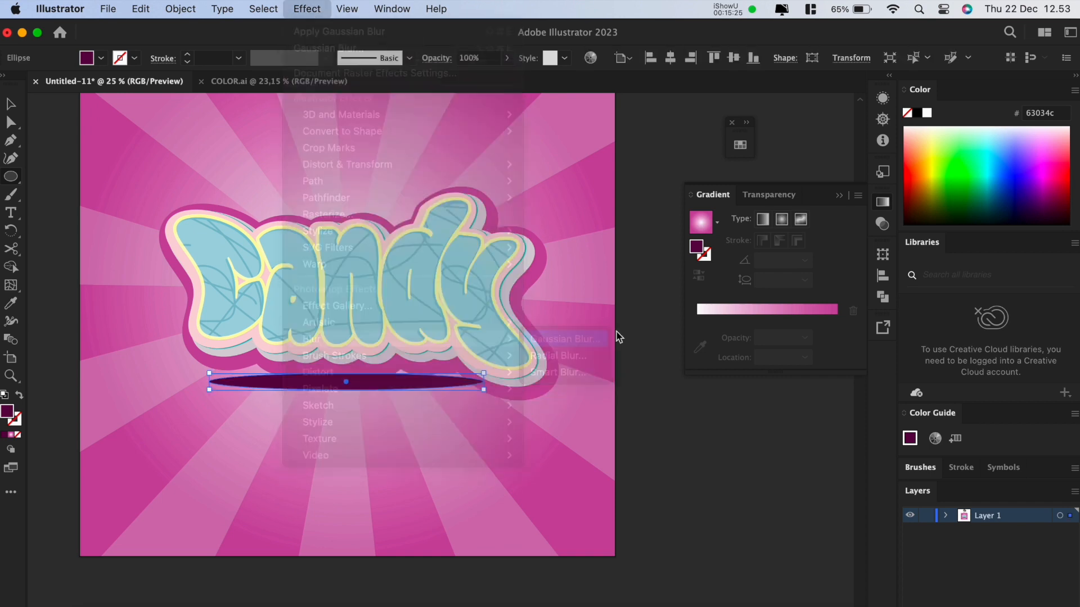
mouse_move(536, 316)
mouse_down()
mouse_move(508, 318)
mouse_move(524, 321)
mouse_up()
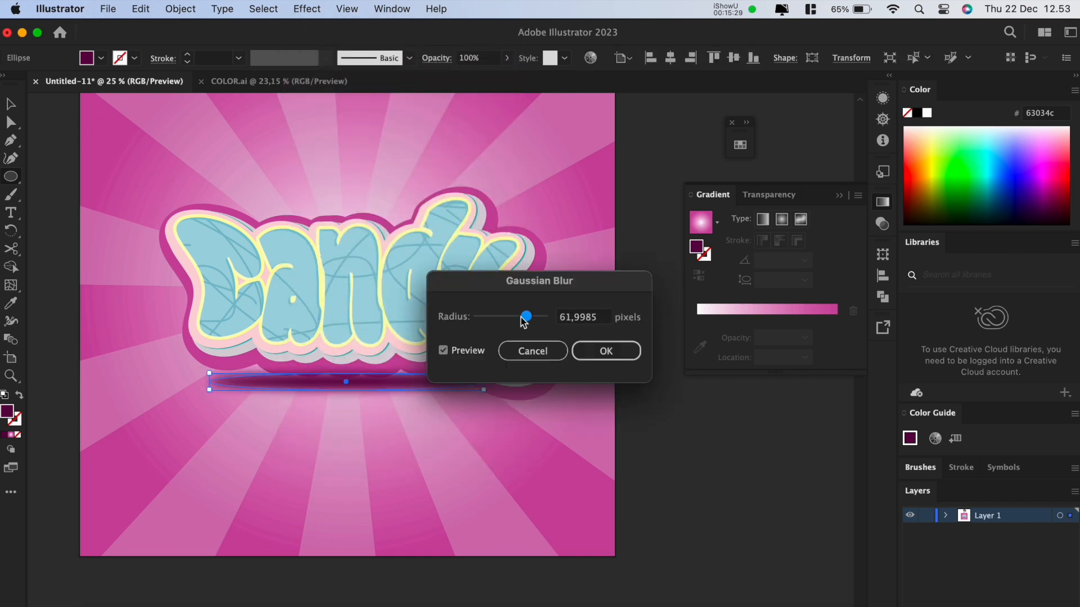
click(606, 351)
Step: Make the blurred shadow ellipse taller while keeping its width
key(a)
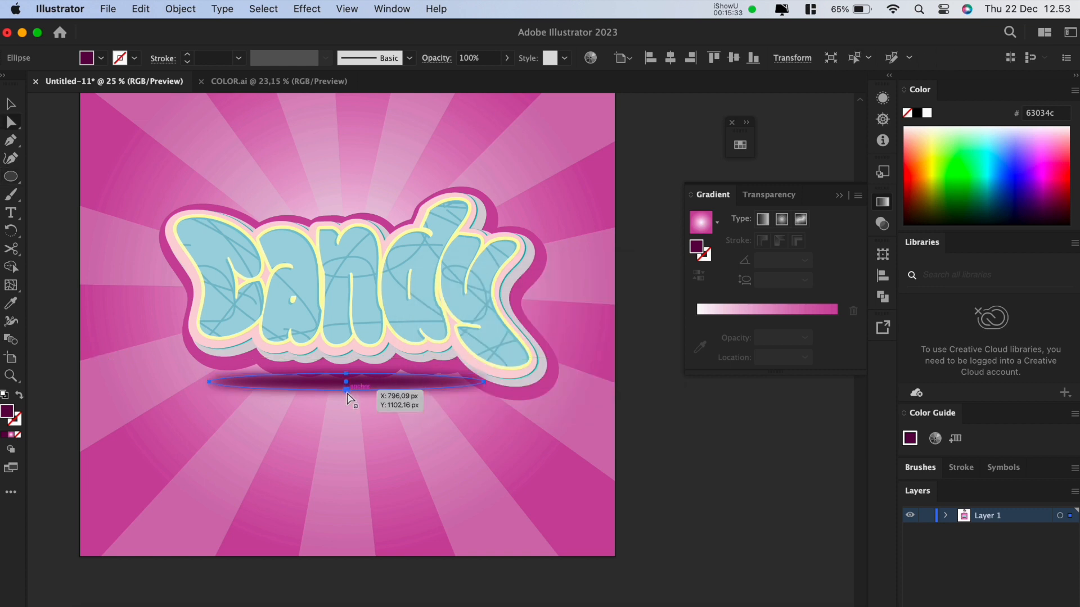
drag(347, 390, 360, 356)
key(super+z)
key(v)
Step: Set the shadow ellipse's opacity to 20% and move it slightly lower beneath the Candy text
click(484, 59)
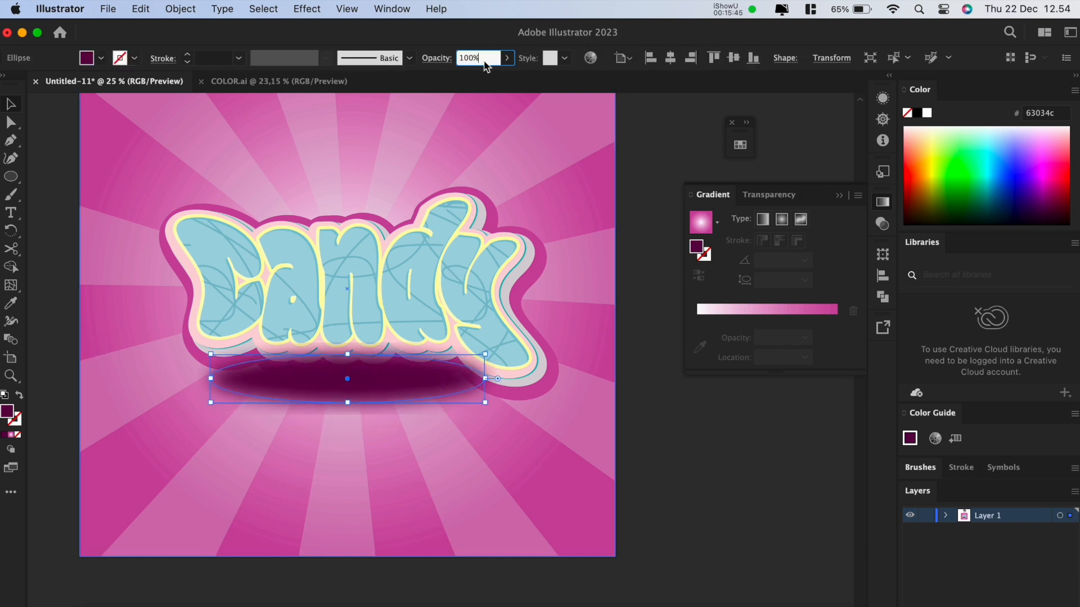
double_click(485, 60)
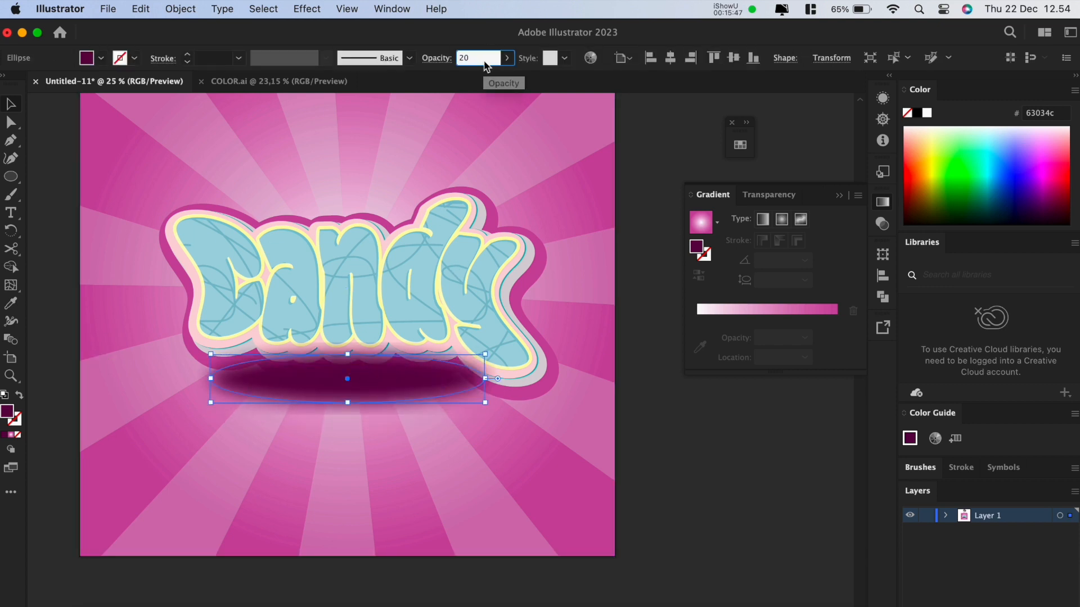
key(Return)
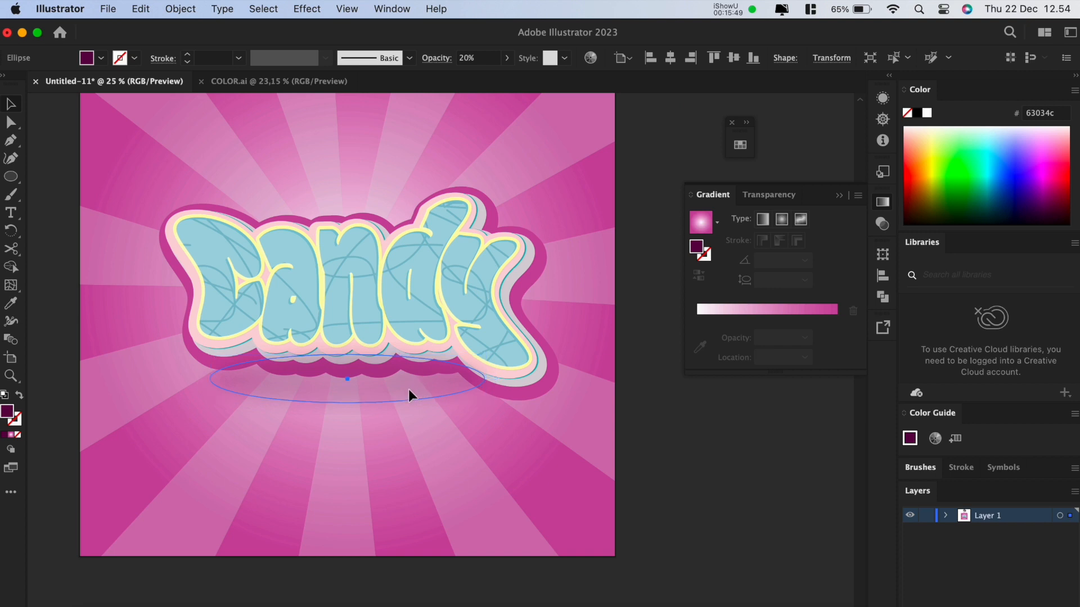
drag(409, 389, 407, 410)
click(682, 446)
Step: Test the editable effect by retyping the word Candy as lowercase candy and replacing that with fire
scroll(682, 446, up, 2)
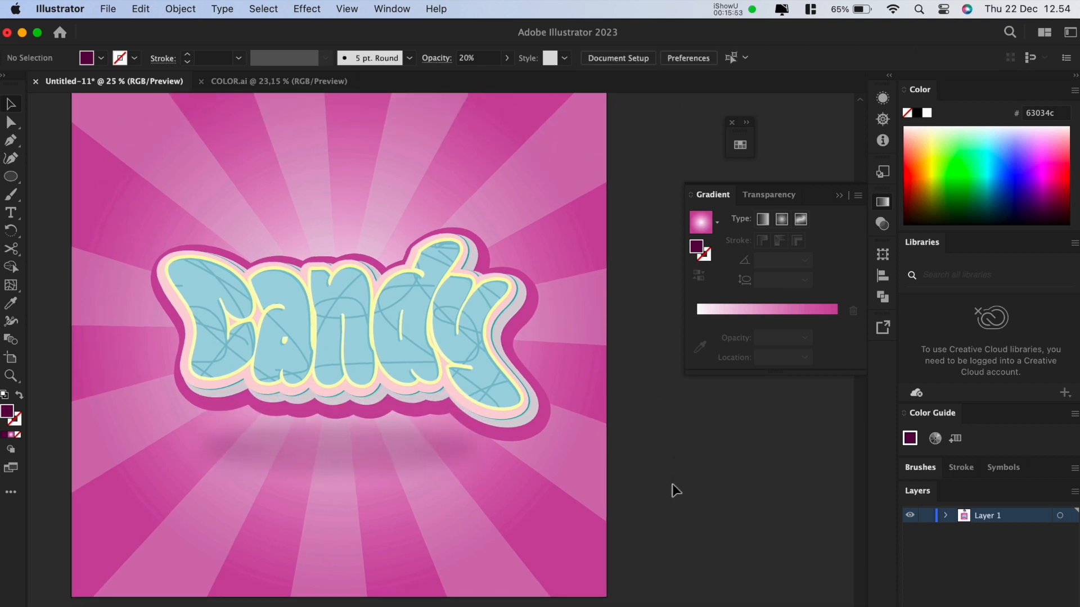
scroll(675, 490, down, 1)
drag(687, 475, 634, 477)
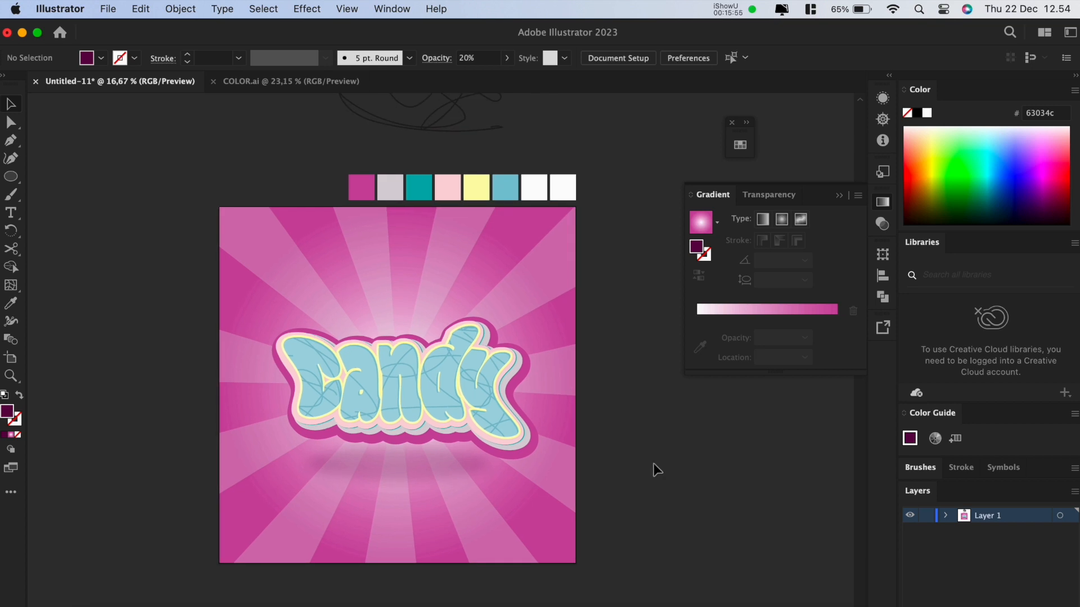
scroll(646, 458, up, 1)
drag(567, 437, 675, 464)
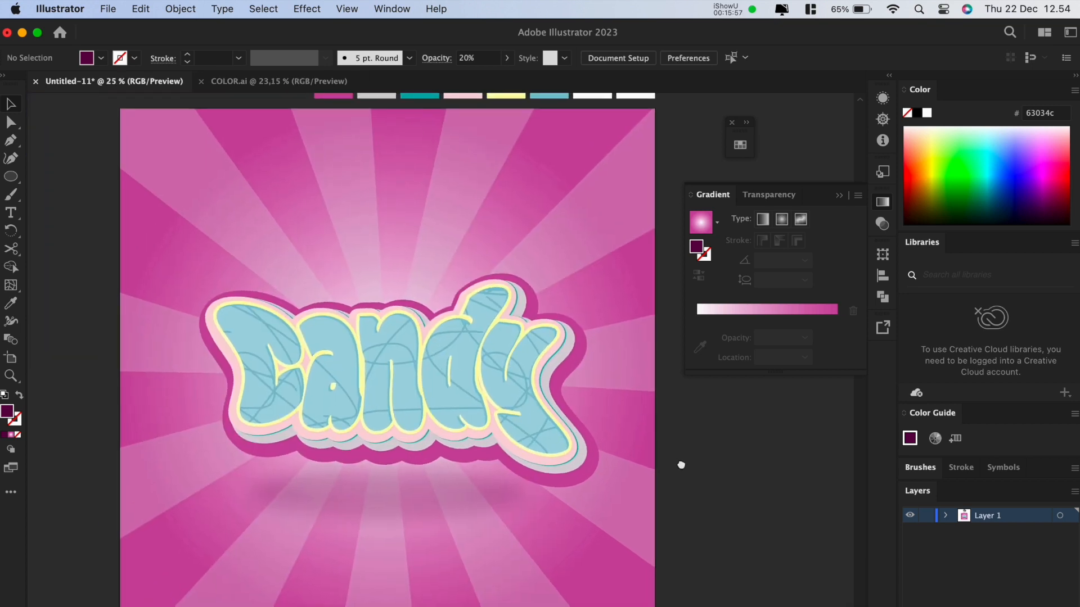
double_click(462, 374)
double_click(463, 370)
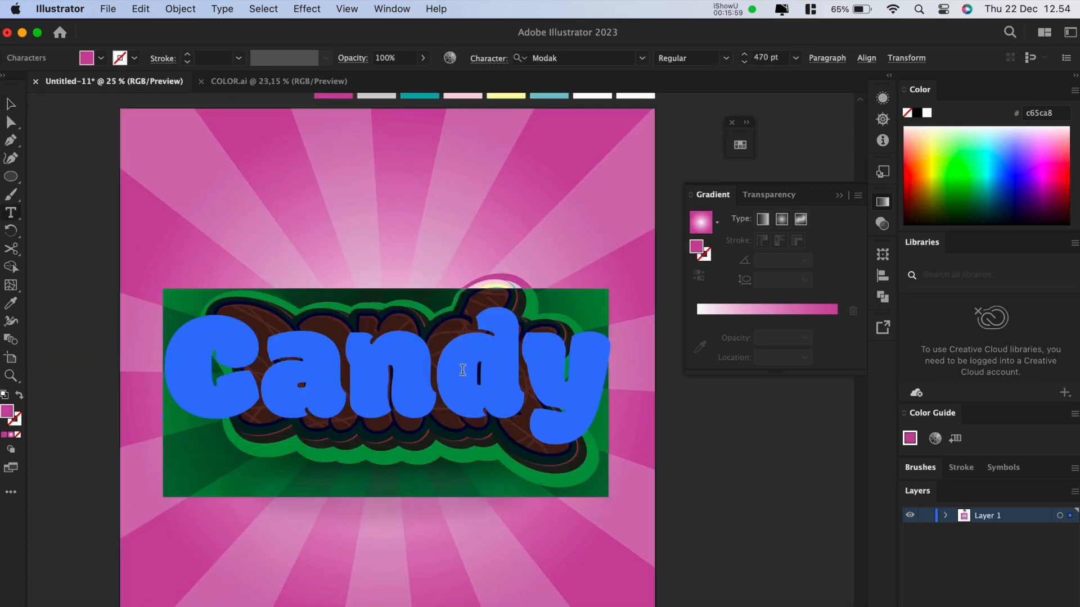
text(cany)
key(BackSpace)
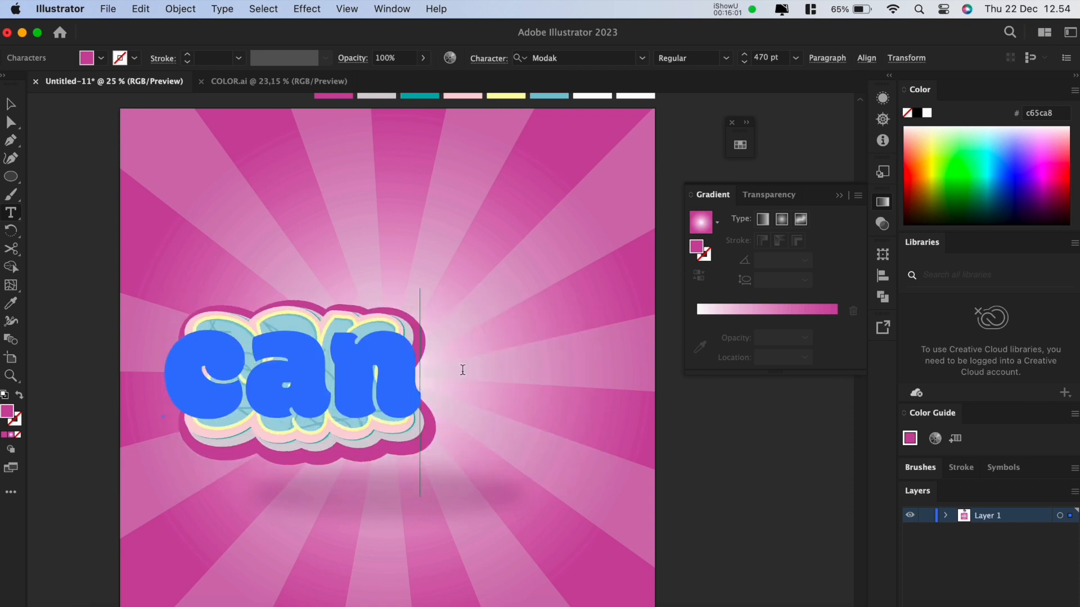
text(dy)
double_click(462, 370)
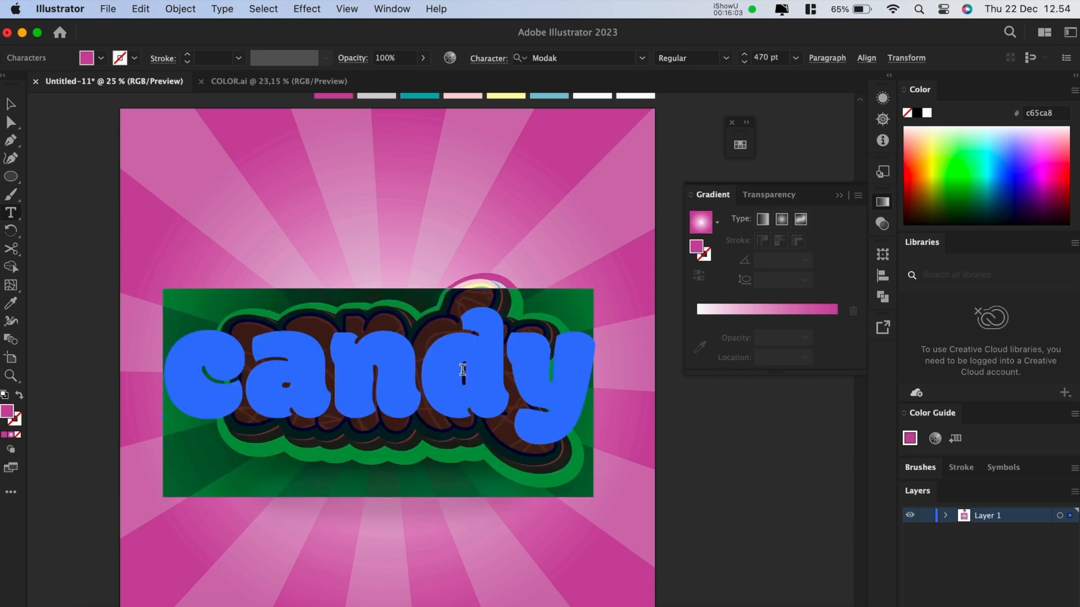
text(fire)
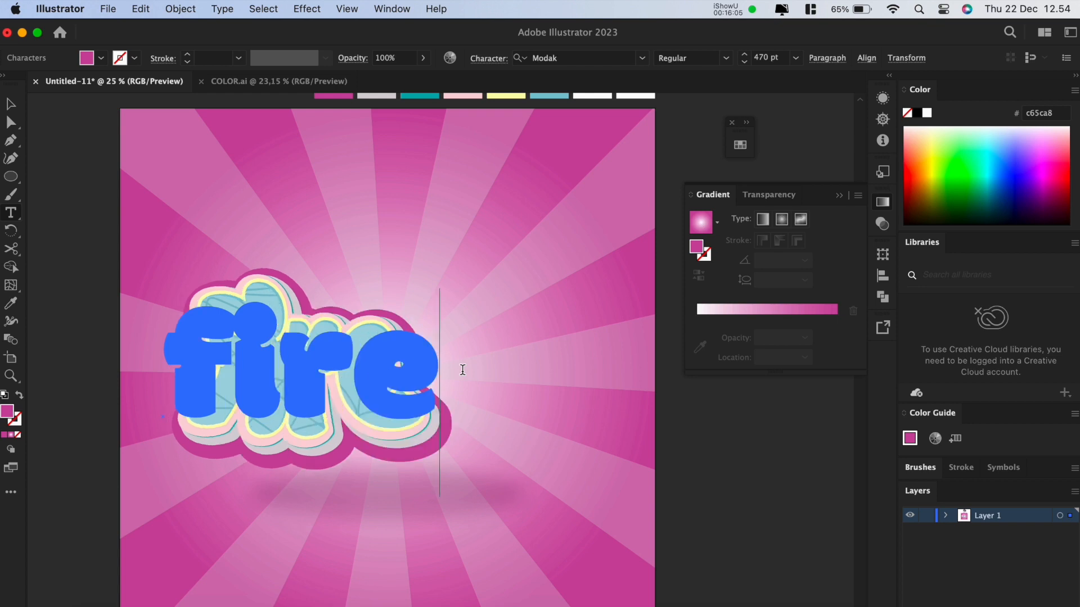
Step: Replace the styled text with NICE and move it to the middle of the artboard above the shadow
text(NICE)
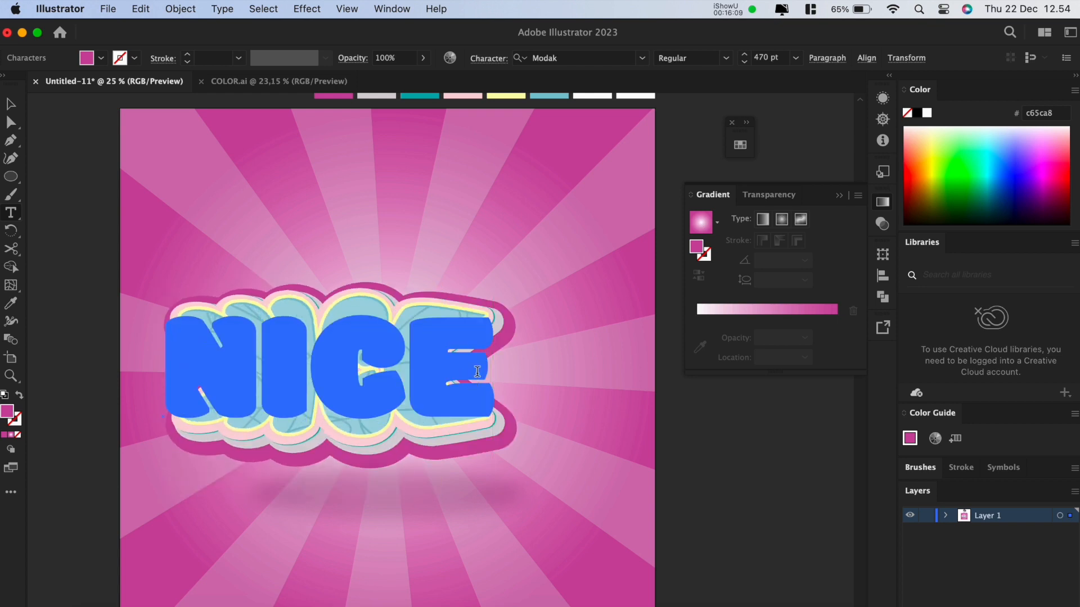
text( TO)
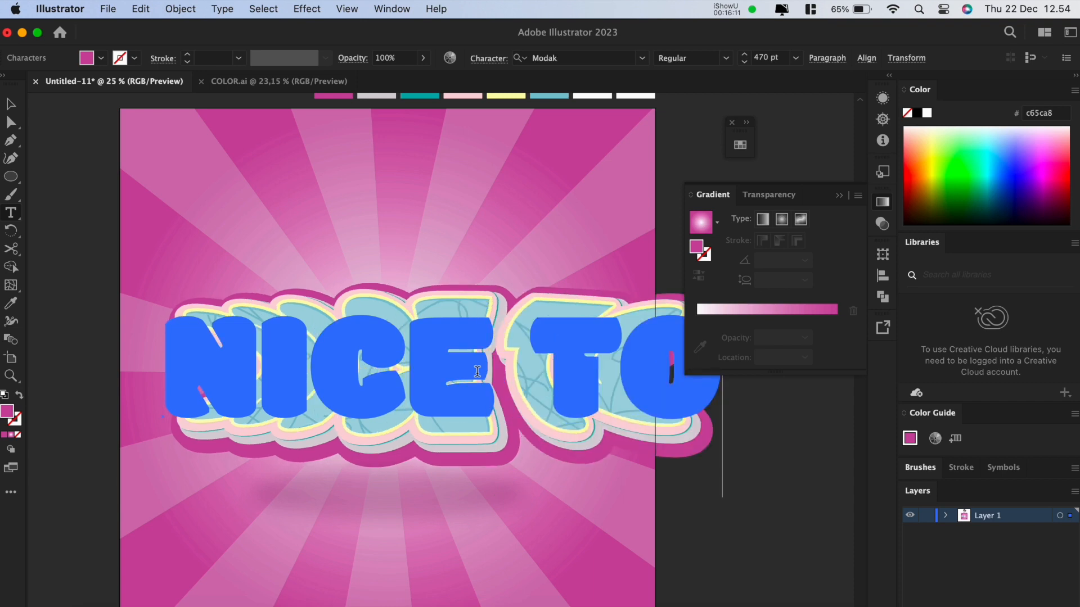
key(BackSpace)
key(BackSpace)
key(BackSpace)
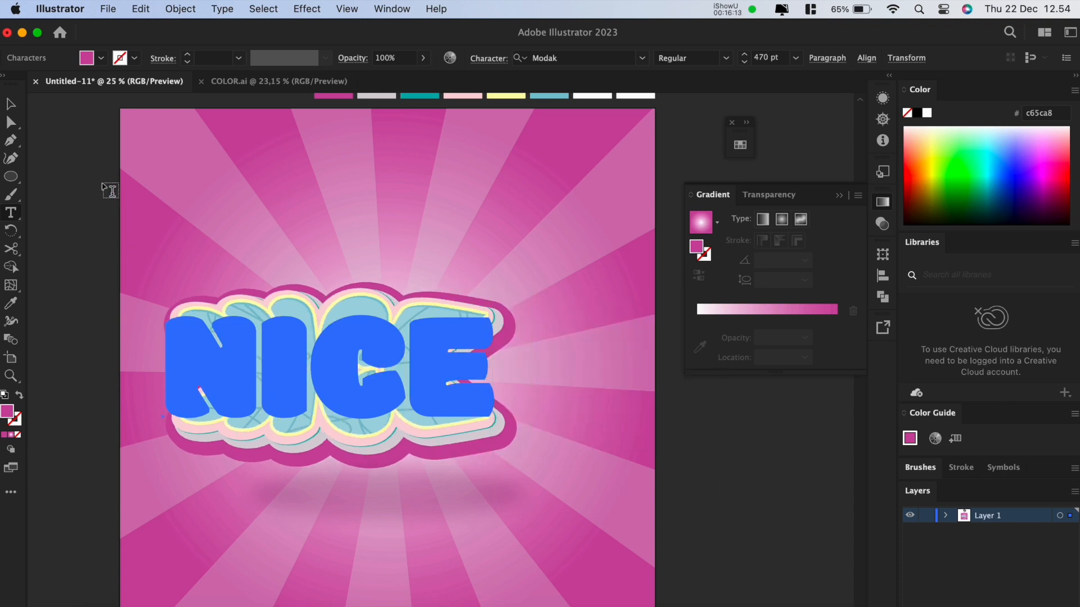
click(7, 104)
click(103, 183)
scroll(132, 183, down, 2)
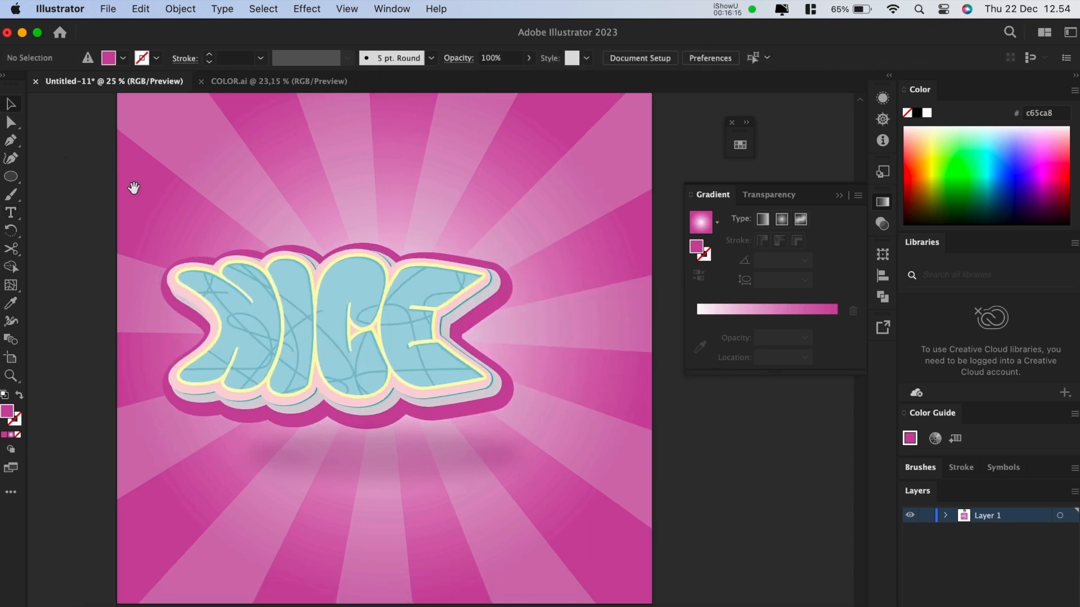
drag(287, 304, 379, 319)
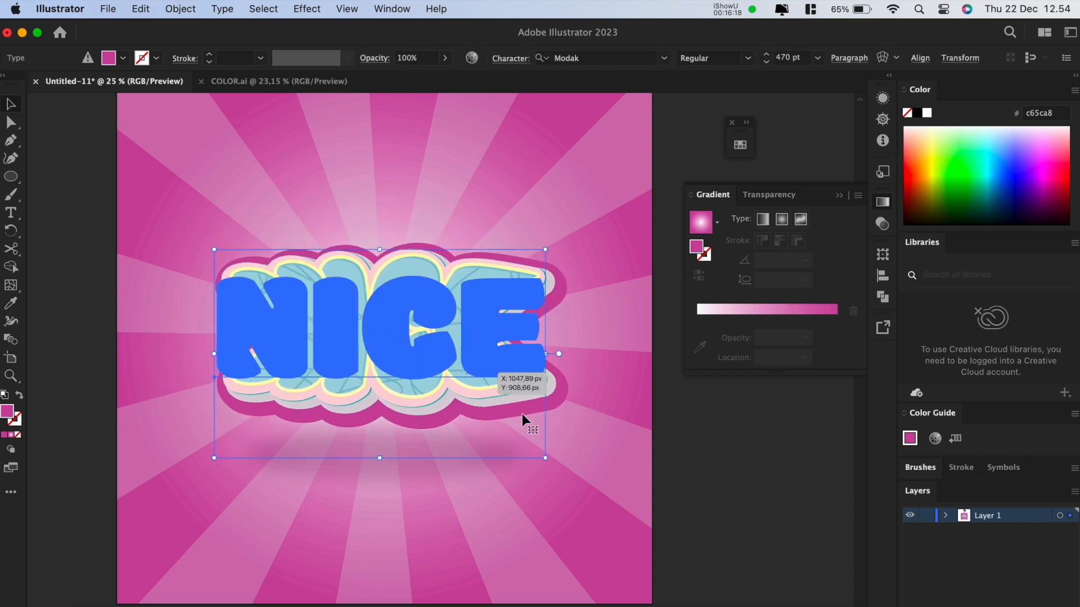
Step: Change the NICE text's Squeeze warp to a horizontal Bulge with an 83% bend
click(882, 120)
click(887, 96)
click(779, 137)
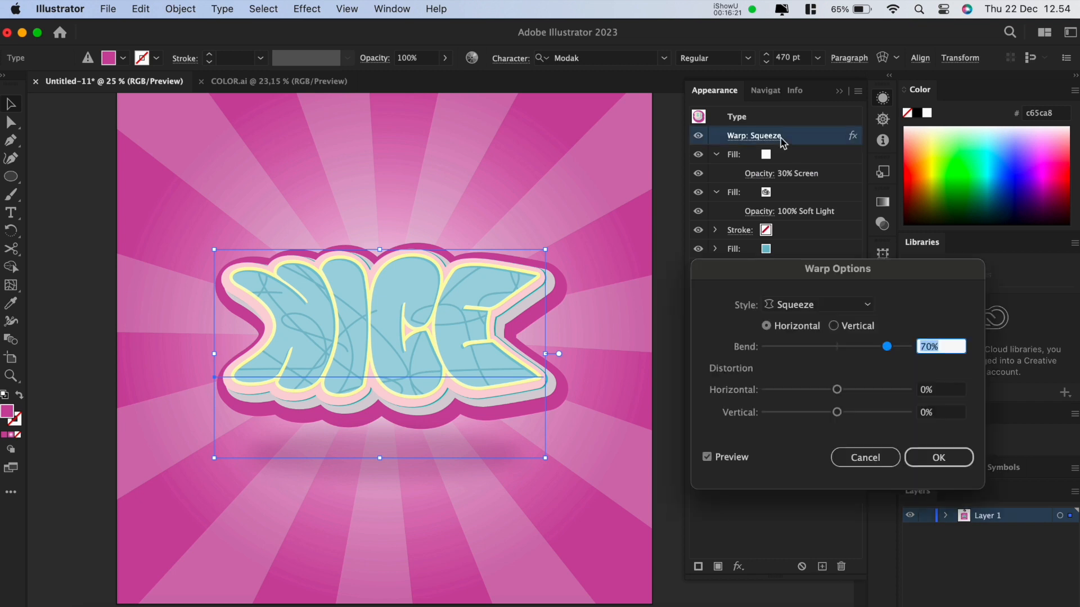
mouse_move(867, 355)
mouse_down()
mouse_move(793, 354)
mouse_move(853, 353)
mouse_up()
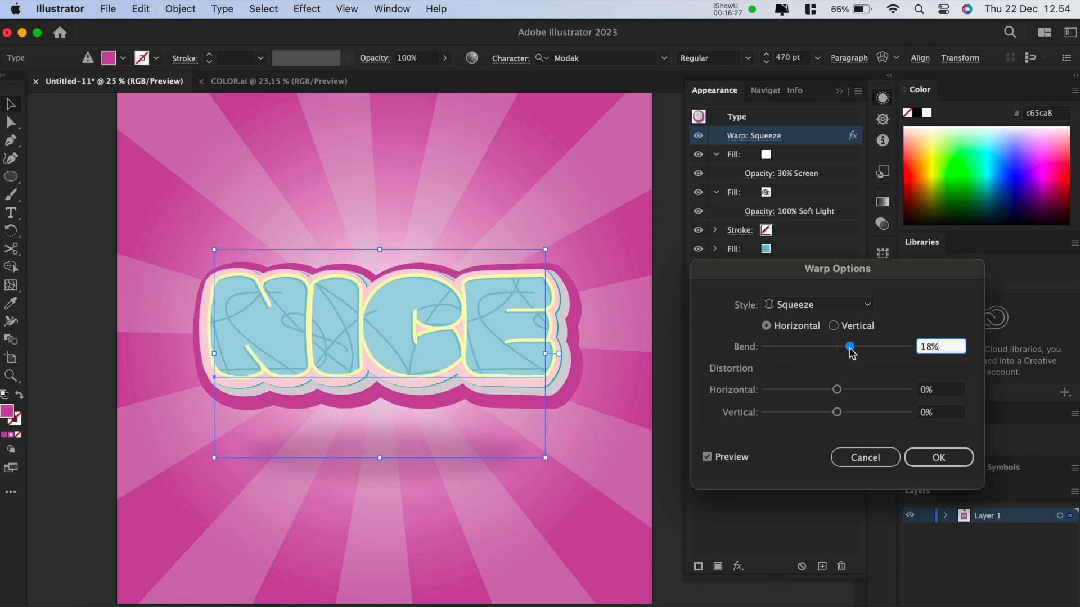
click(837, 305)
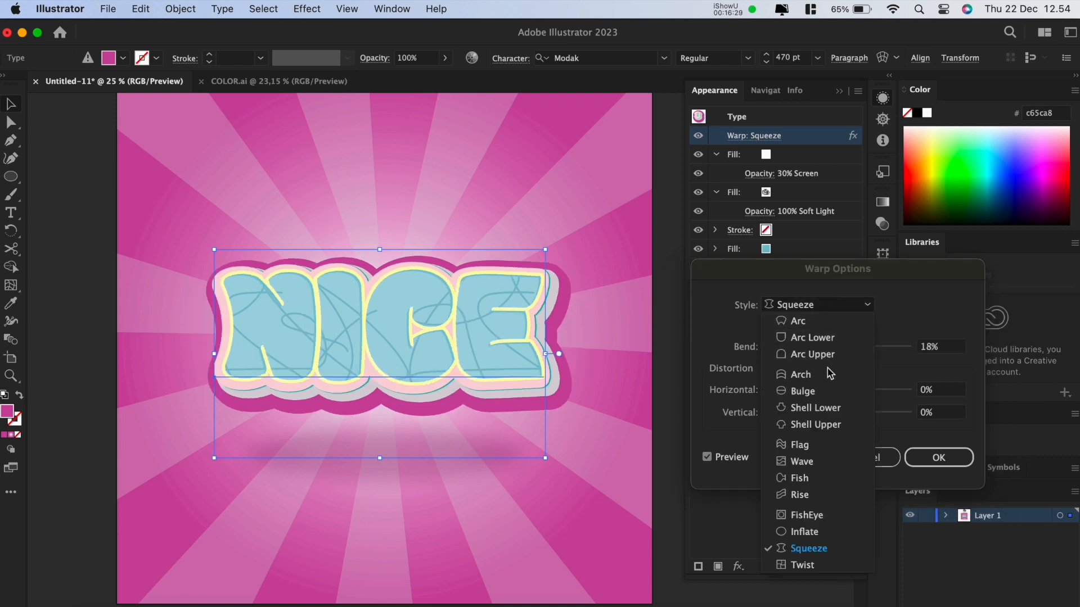
click(831, 391)
drag(850, 346, 898, 353)
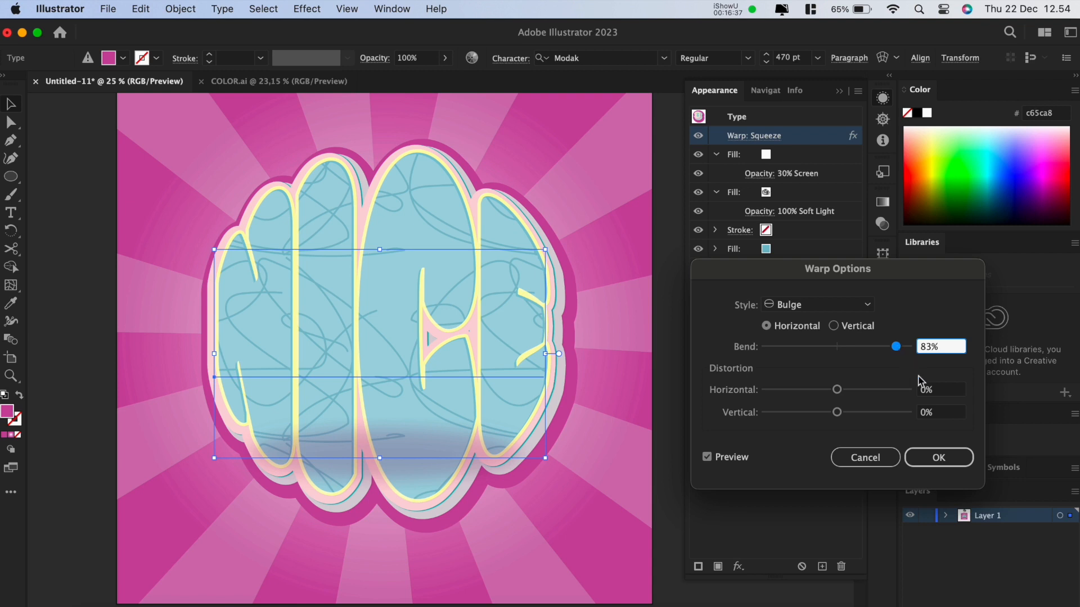
click(949, 455)
Step: Replace the NICE text with the words TO SEE
double_click(397, 356)
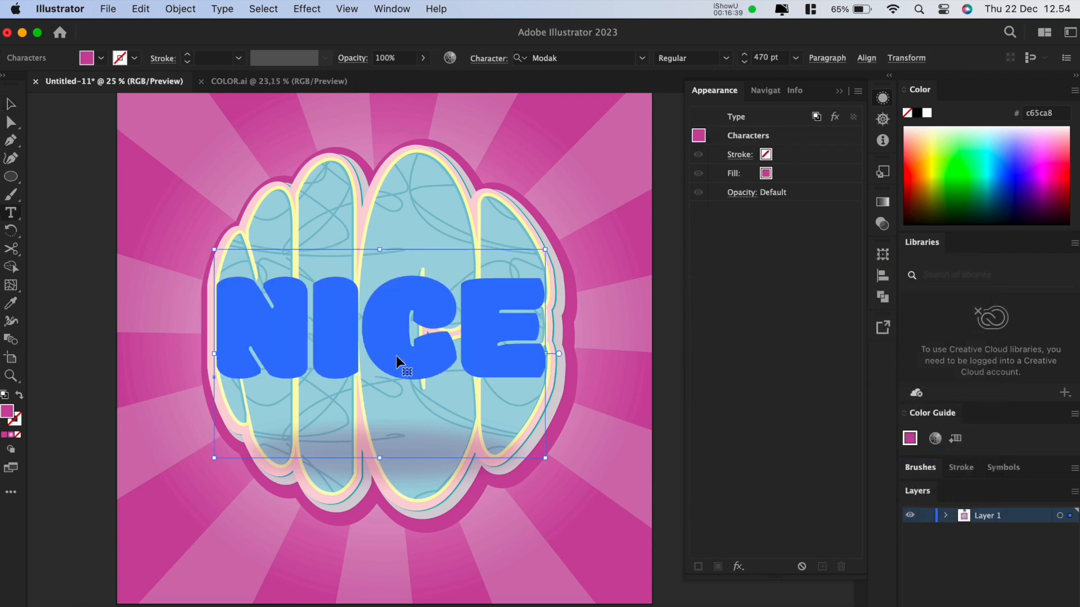
key(super+a)
text(TO SEE)
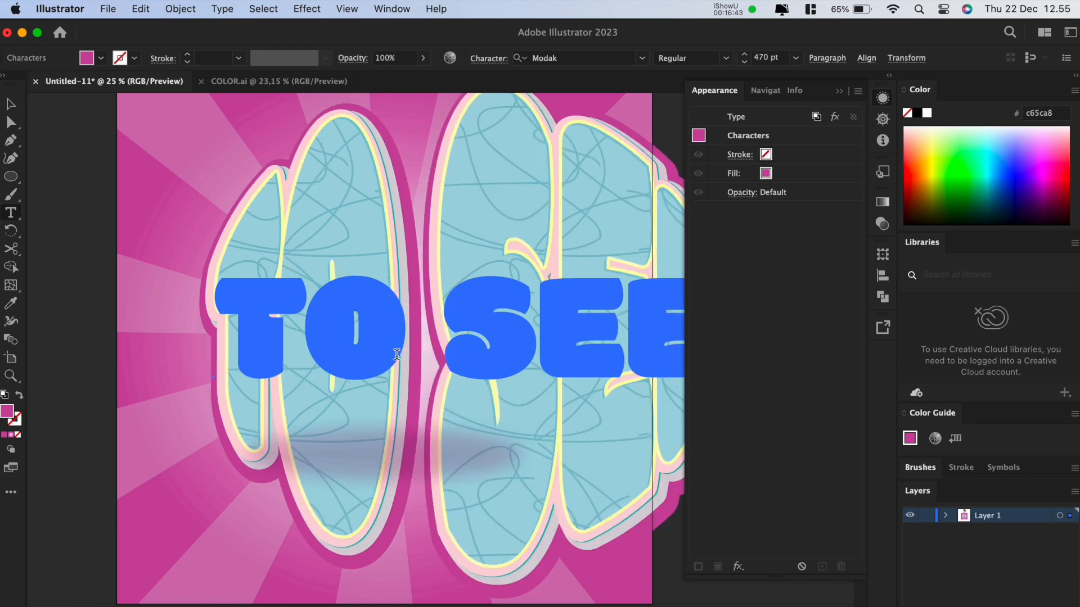
click(16, 106)
Step: Move the TO SEE text onto the artboard and scale it down to fit above the shadow
scroll(430, 267, down, 1)
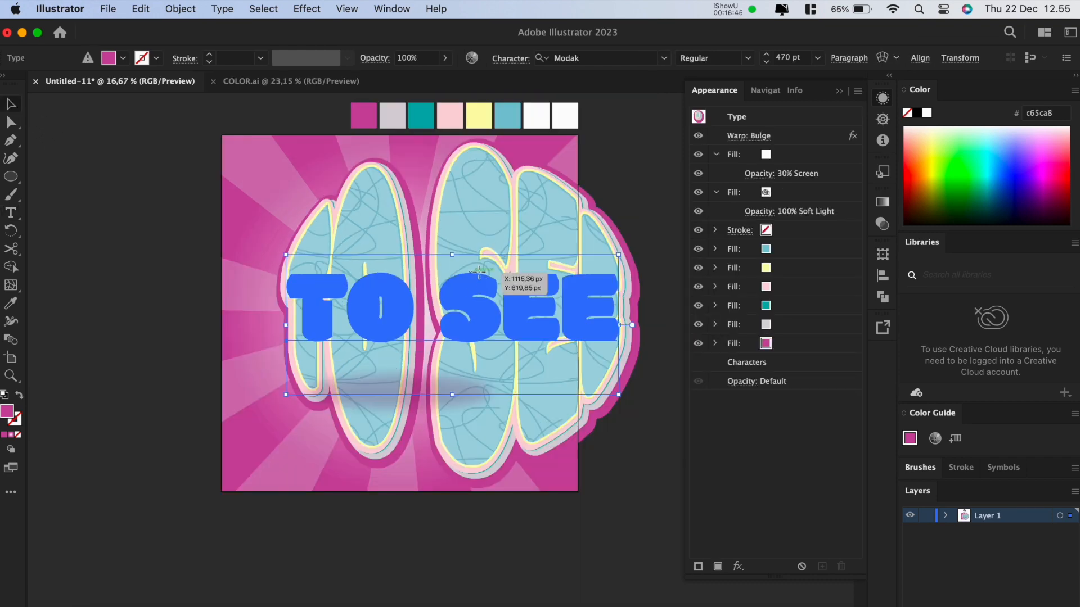
drag(491, 265, 443, 272)
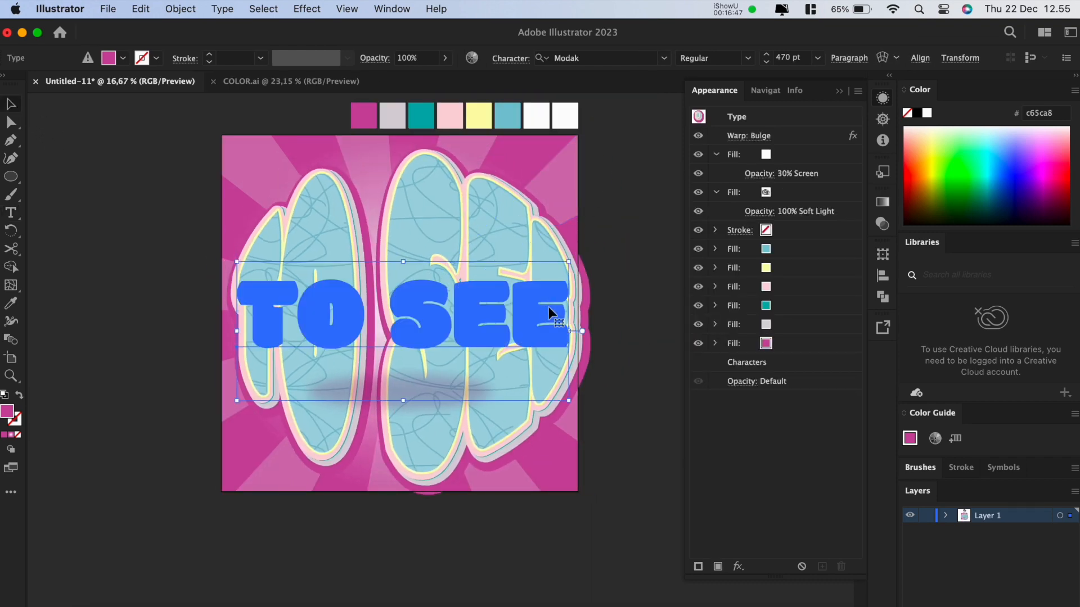
drag(570, 262, 454, 258)
click(576, 283)
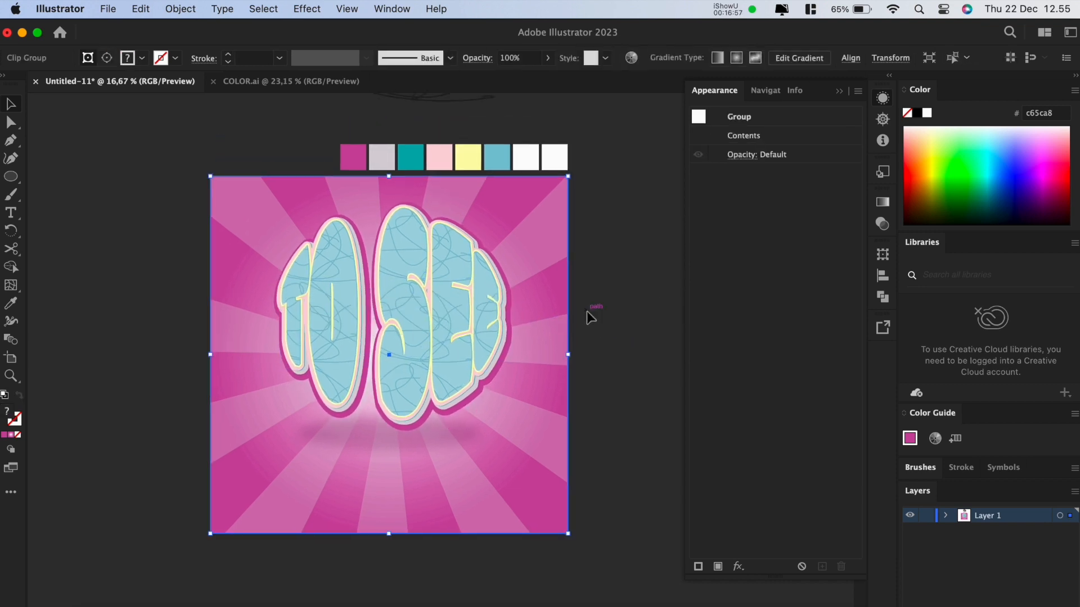